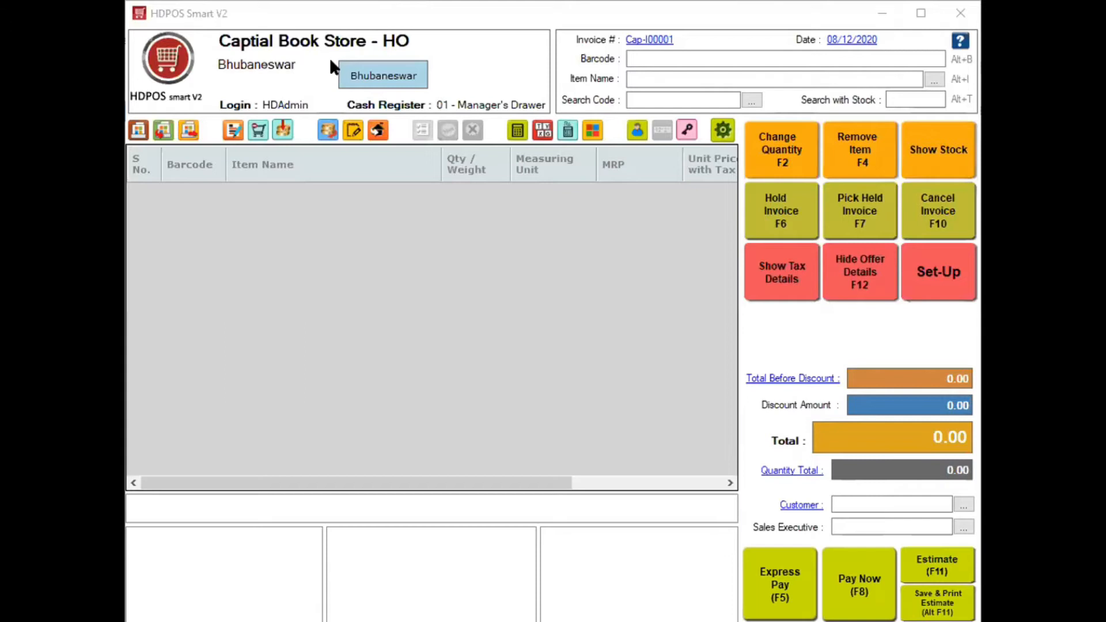
- Start a new item named 'Suiting Shirting Fabric' from Set-Up > Items
left_click(932, 277)
left_click(175, 138)
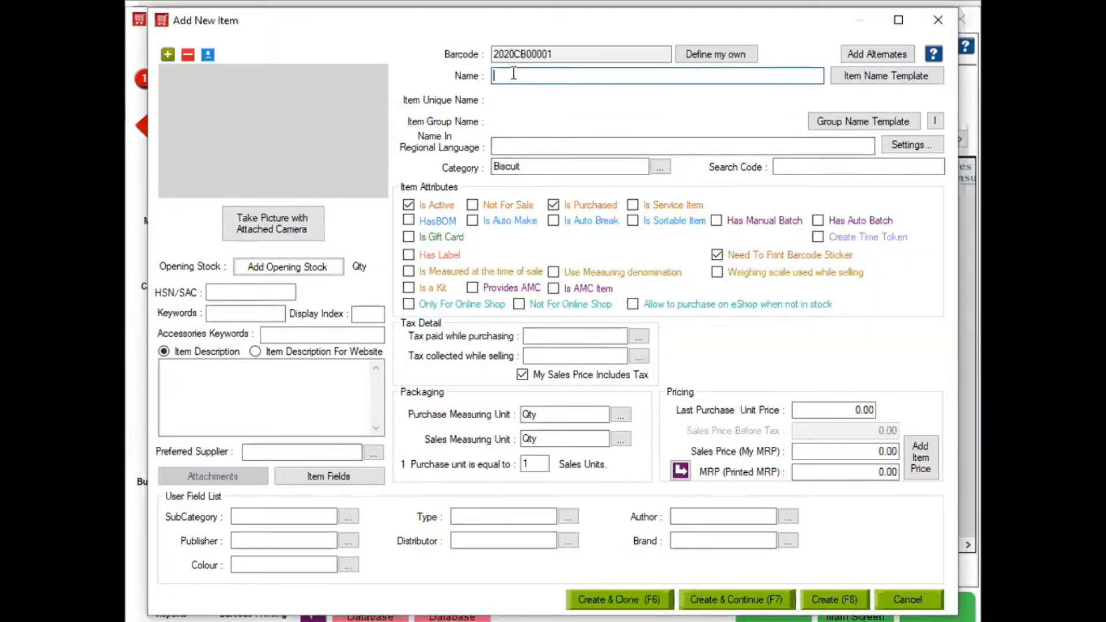
type("Suiting Shirting ")
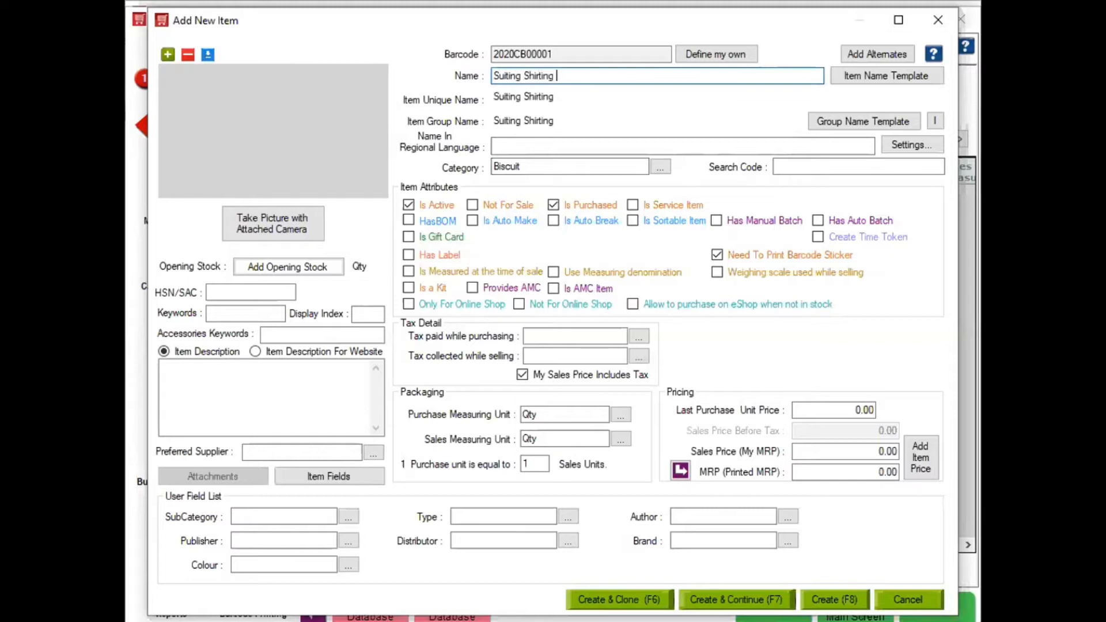
type("Fabric")
- Replace the Biscuit category by starting a new category, typing 'Suiting' as its name
key("Tab")
left_click(533, 168)
key("Tab")
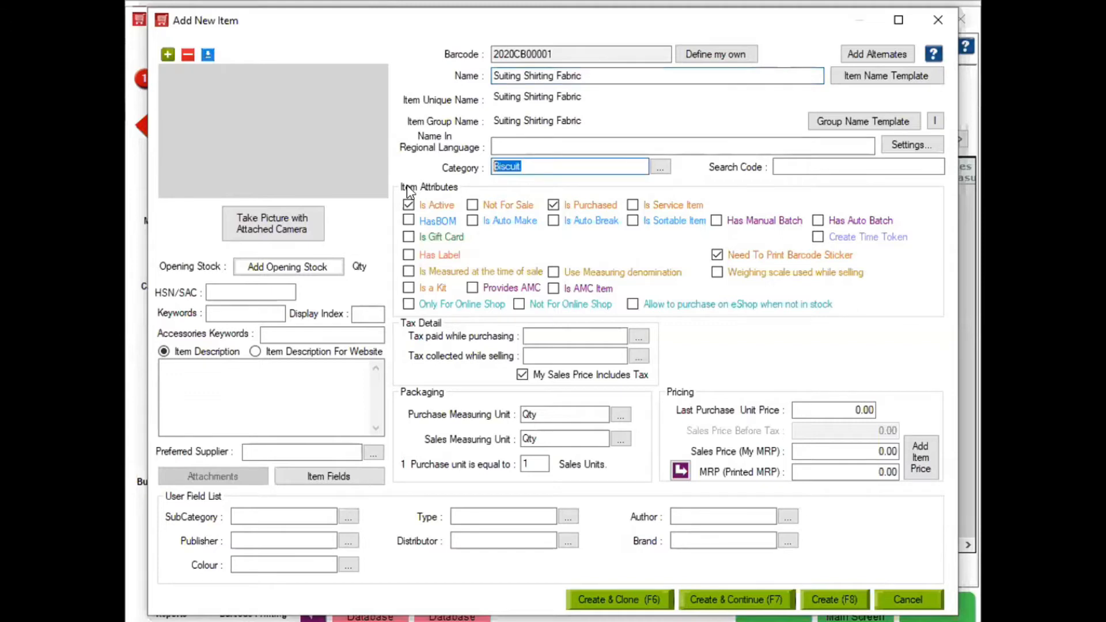
type("f")
key("Return")
type("Suiting")
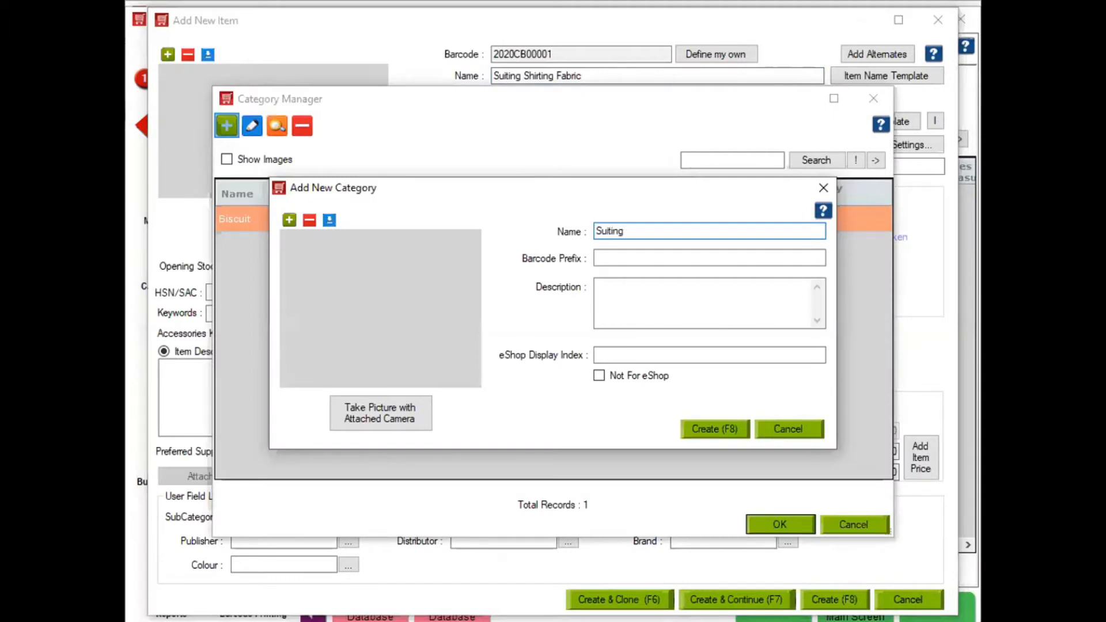
- Correct the new category's name from 'Suiting' to 'Fabric'
key("BackSpace")
key("BackSpace")
key("BackSpace")
key("BackSpace")
key("BackSpace")
key("BackSpace")
key("BackSpace")
type("Fabric")
- Create the Fabric category and set both purchase and sales units to meter
left_click(713, 434)
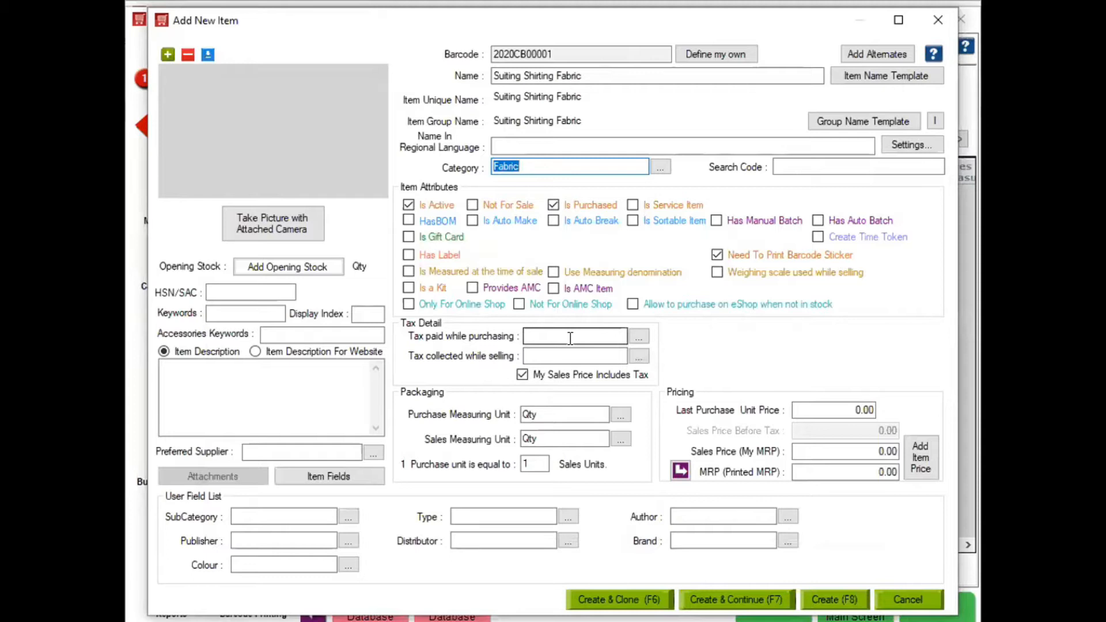
left_click(552, 416)
type("meter")
key("Return")
type("meter")
key("Return")
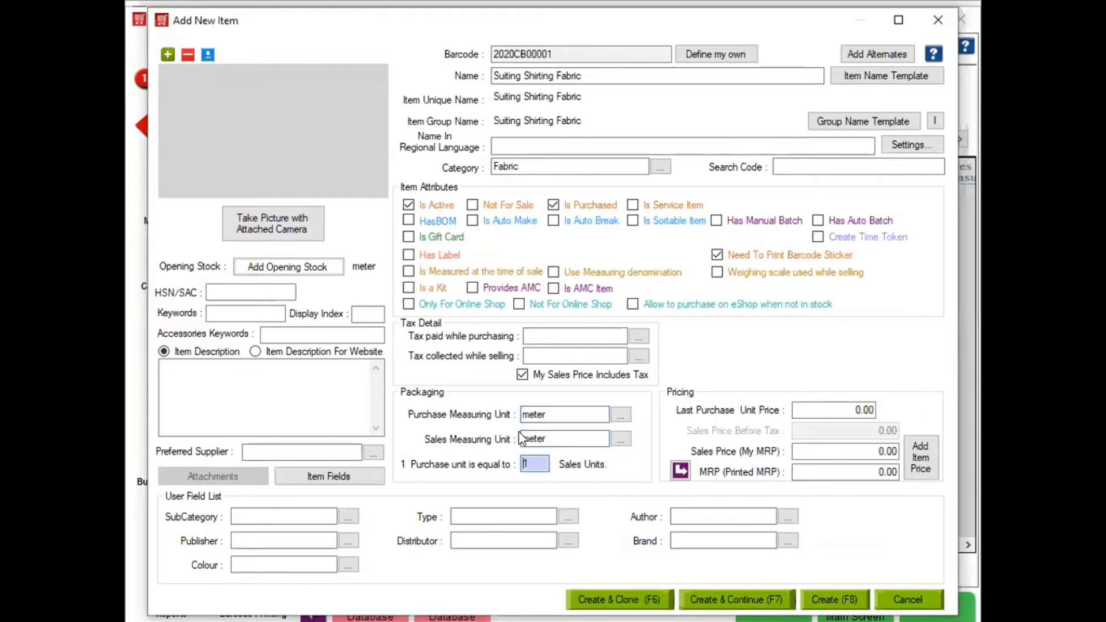
- Enter a sales price of 200 and copy it into MRP
left_click(852, 453)
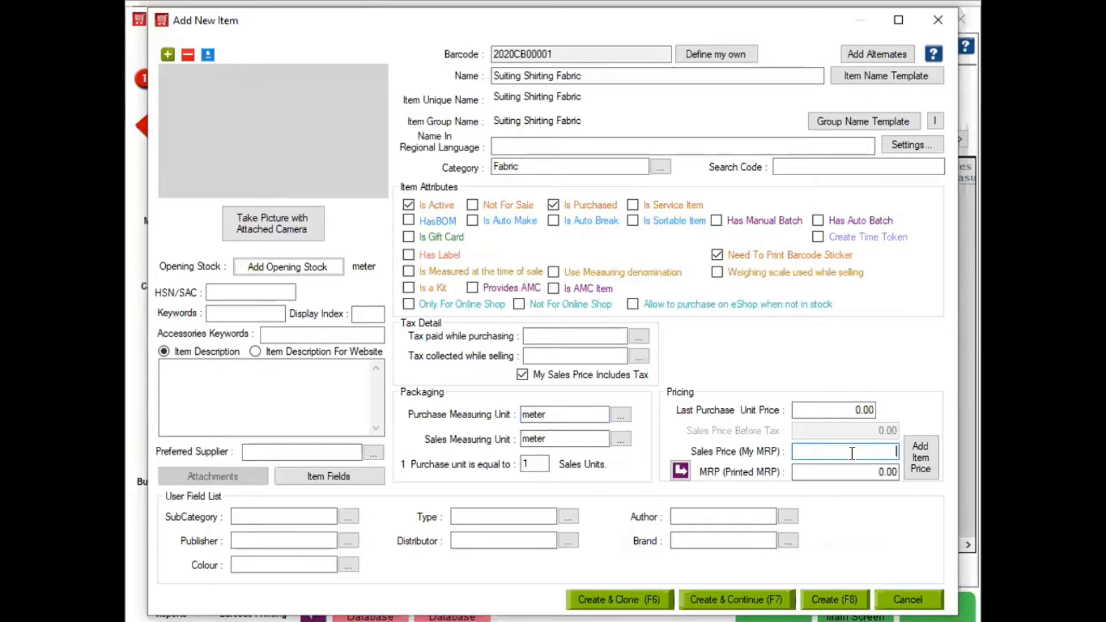
type("200")
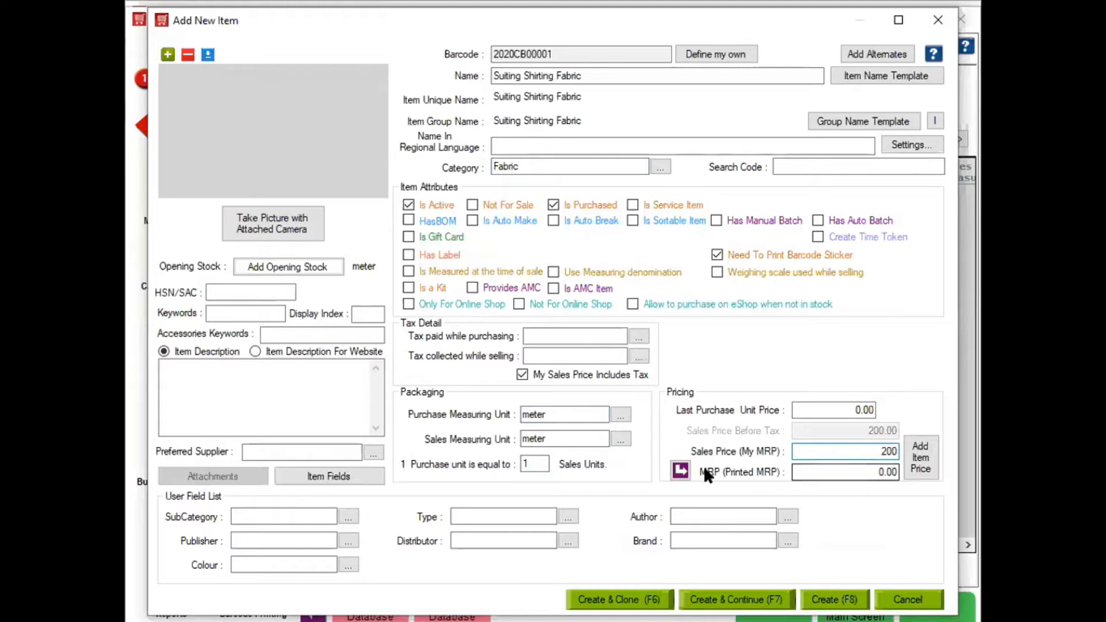
left_click(680, 471)
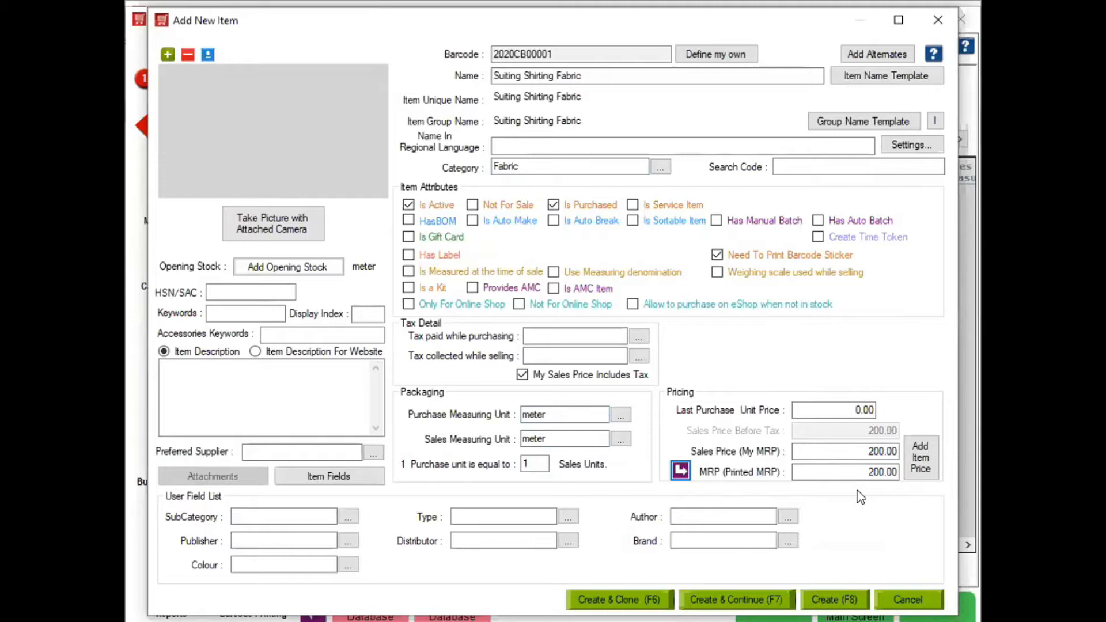
- Set the last purchase unit price to 100 and mark the fabric as measured at sale
left_click(840, 411)
key("BackSpace")
type("100")
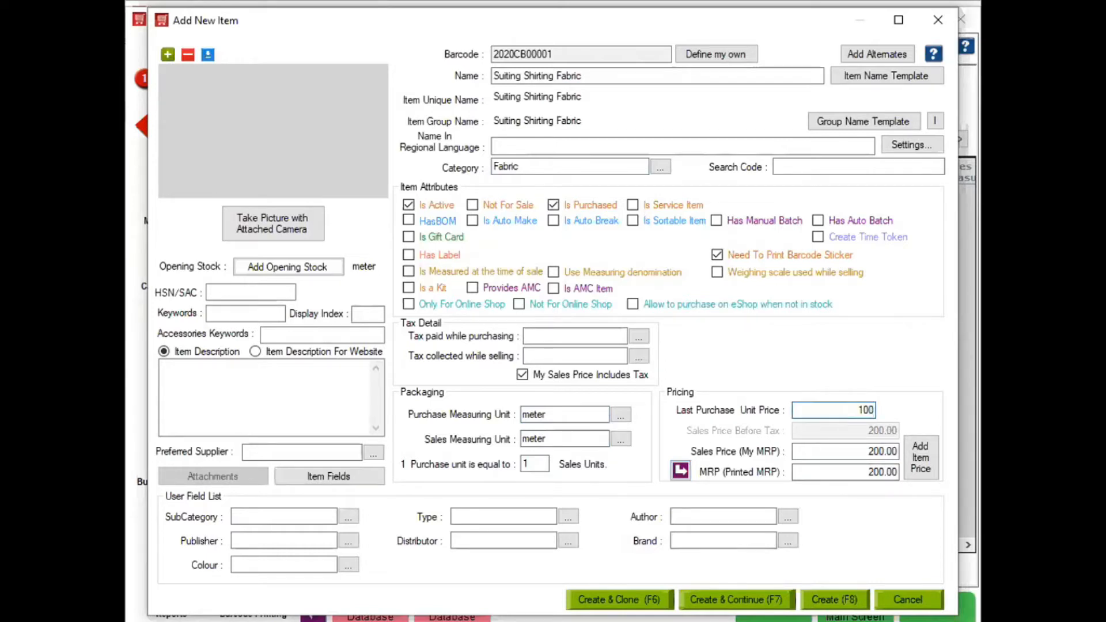
left_click(409, 272)
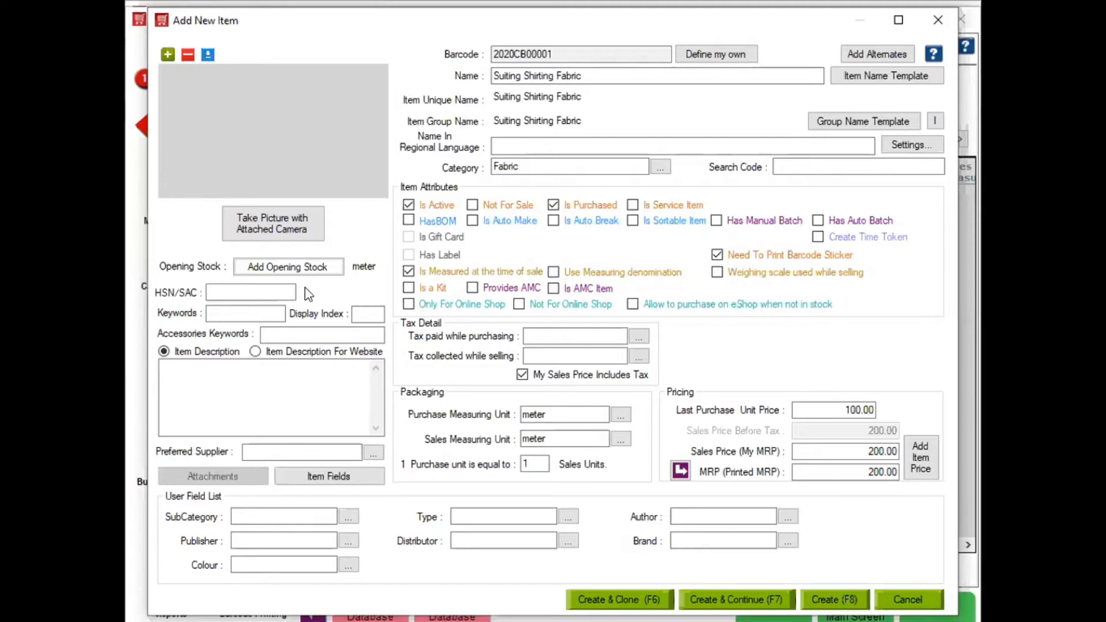
left_click(278, 267)
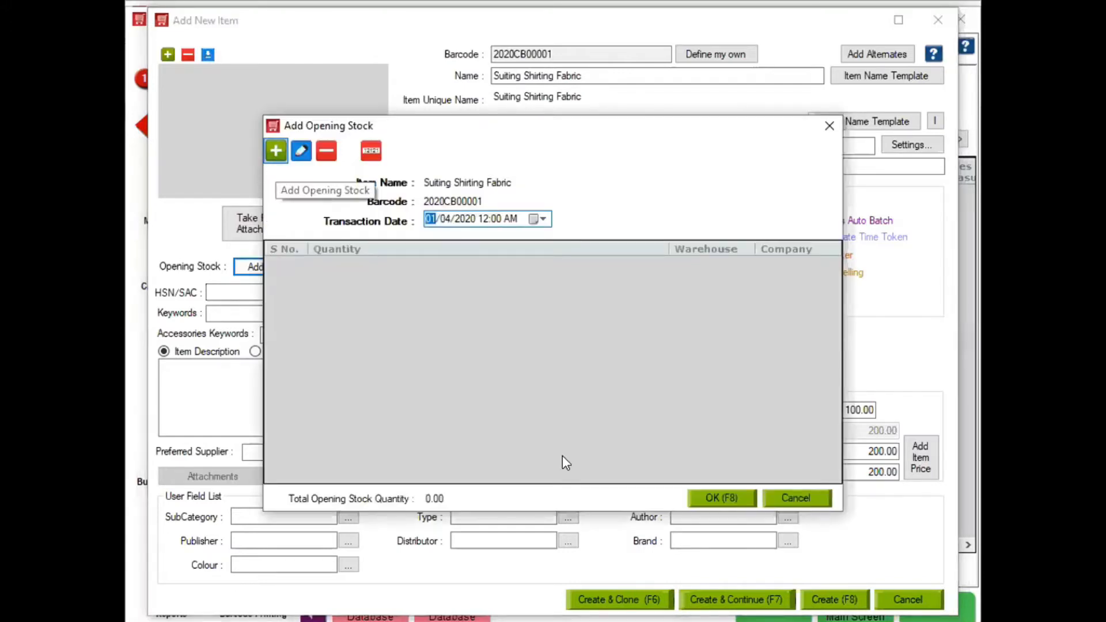
- Add an opening stock of 50 for the fabric at the HO location's Captial Book Store warehouse
type("Capt")
key("Tab")
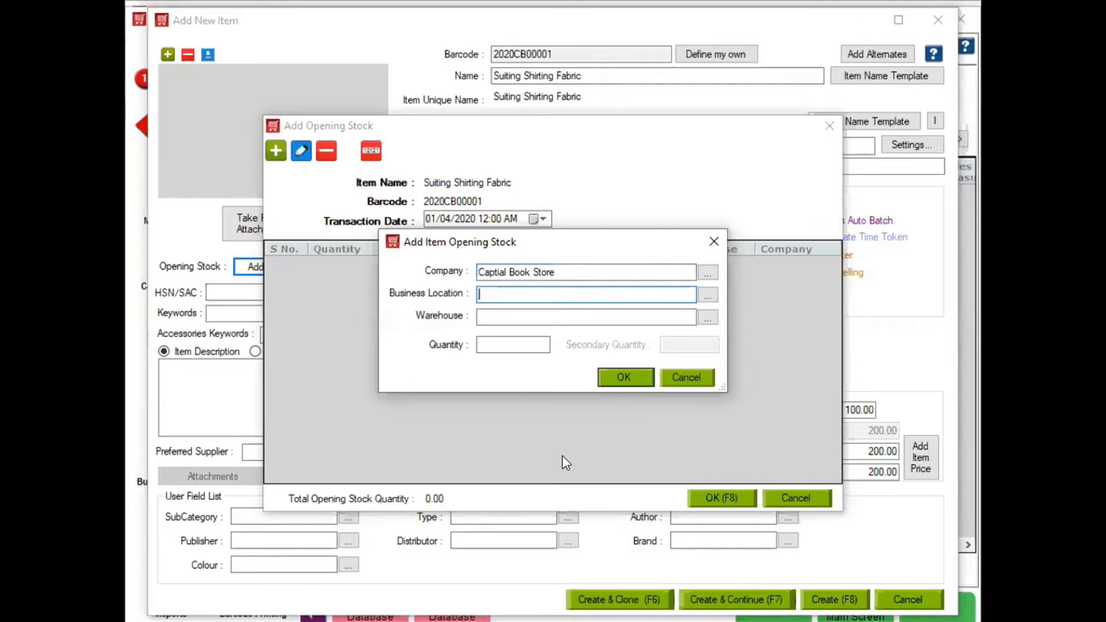
key("Down")
key("Down")
key("Down")
key("Tab")
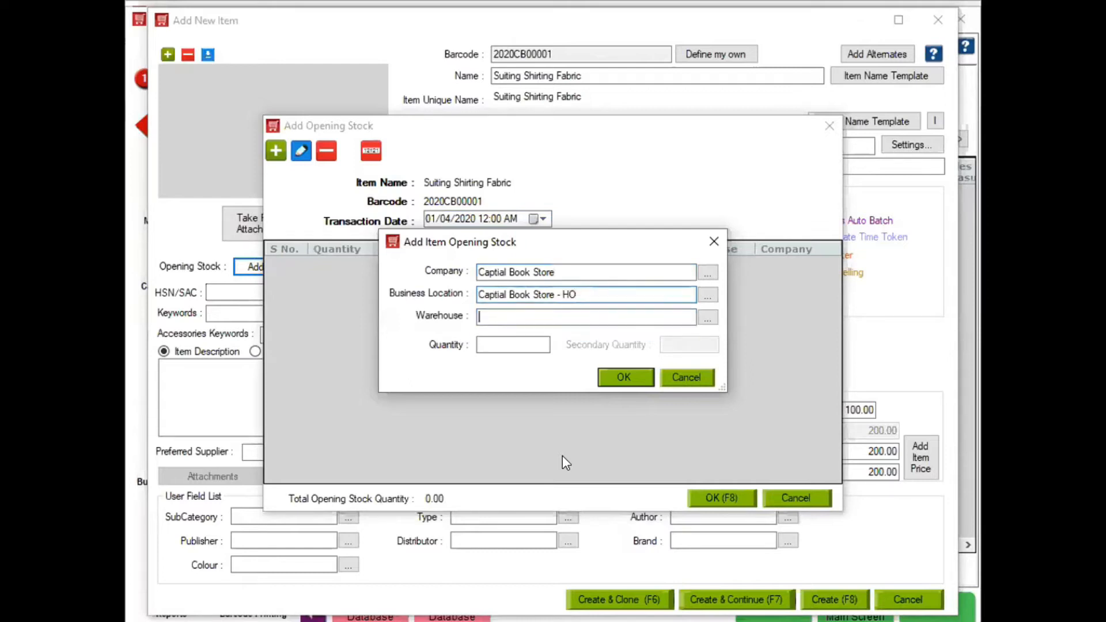
type("Capt")
key("Down")
key("Down")
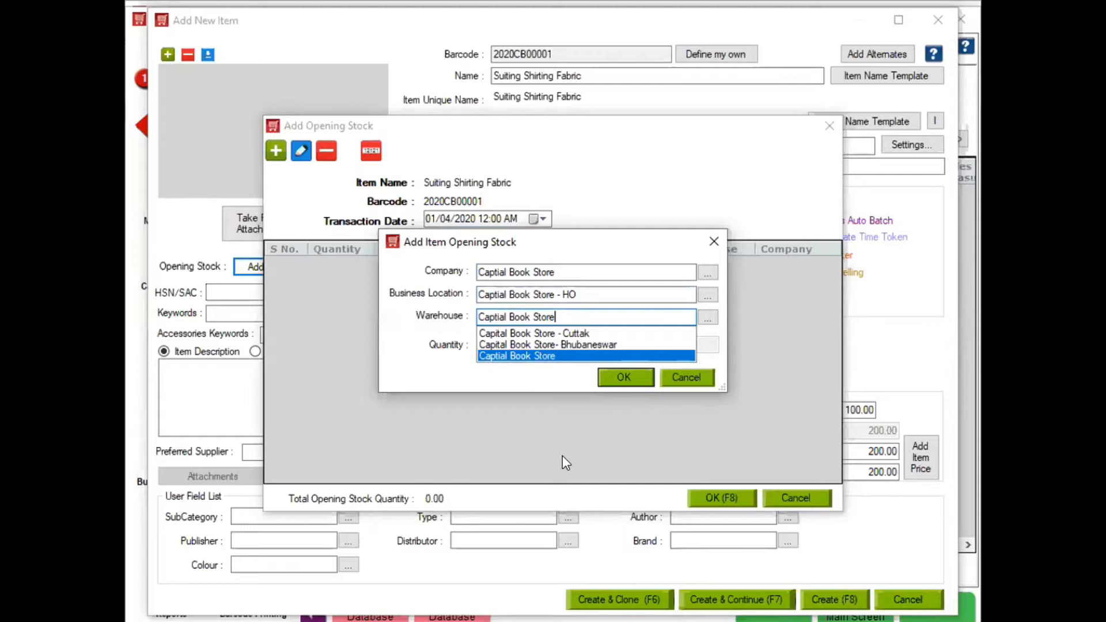
key("Return")
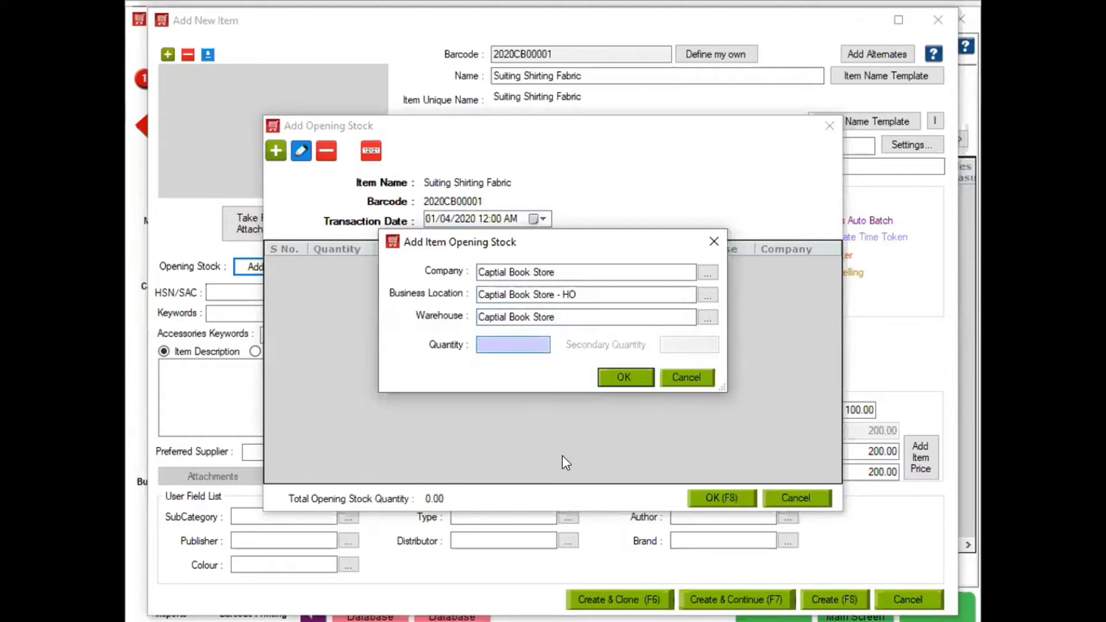
type("50")
left_click(626, 378)
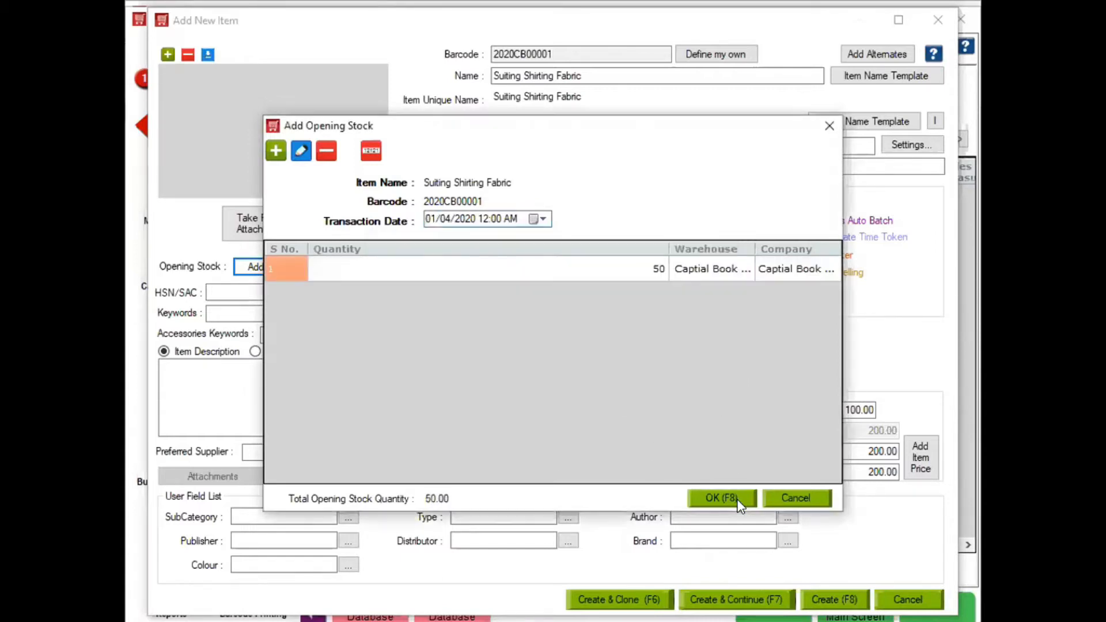
left_click(739, 501)
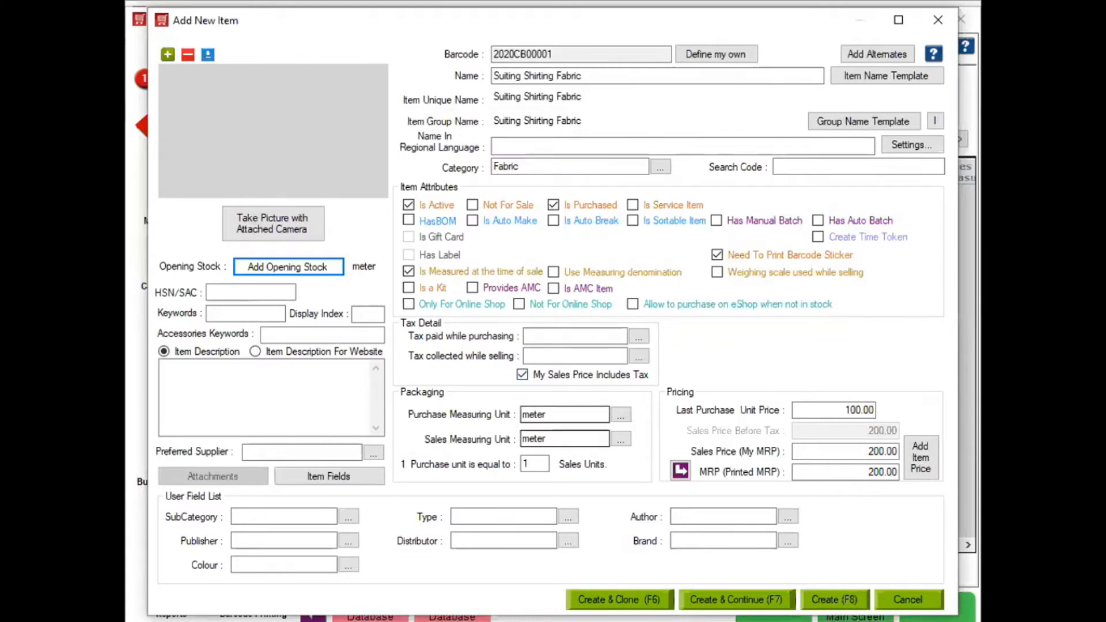
- Save the fabric item and start a new item 'Chain' with Qty purchase and sales units
key("F7")
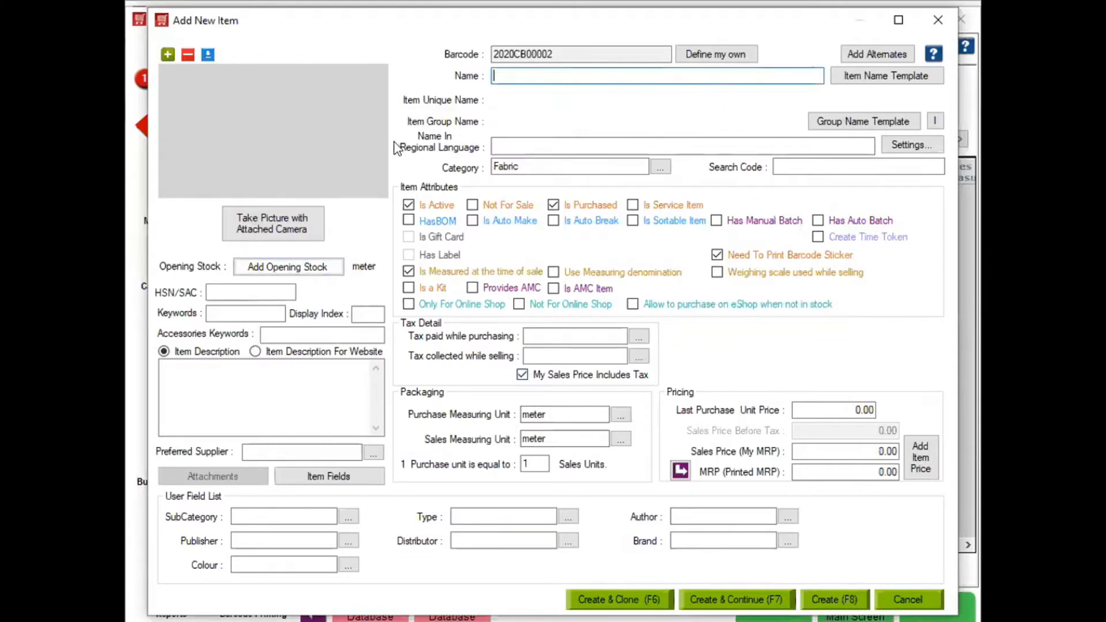
type("Chain")
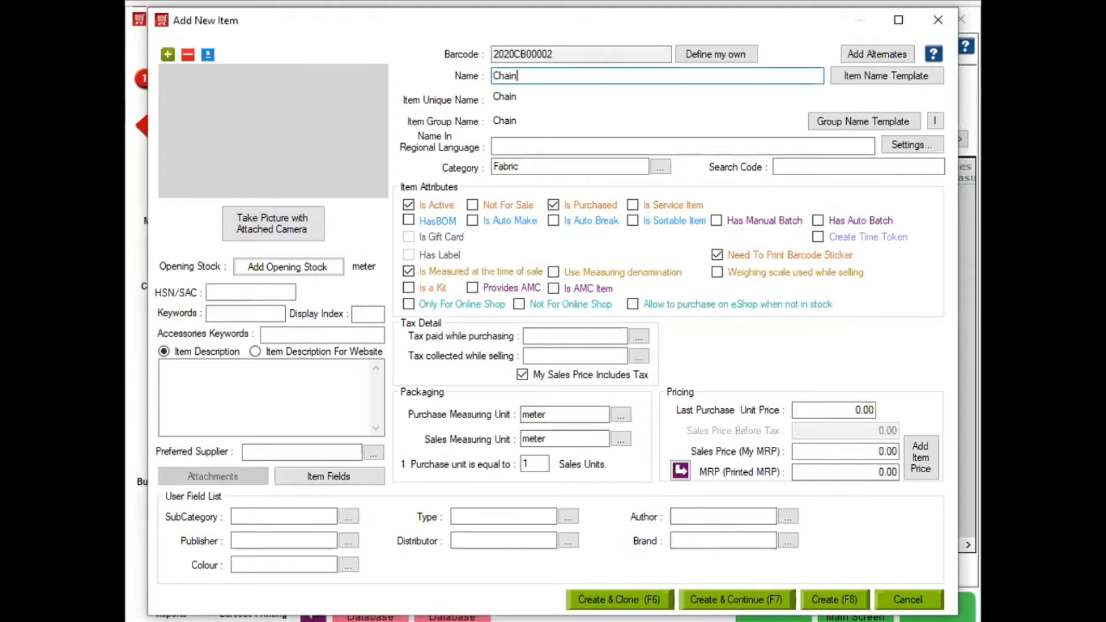
key("Tab")
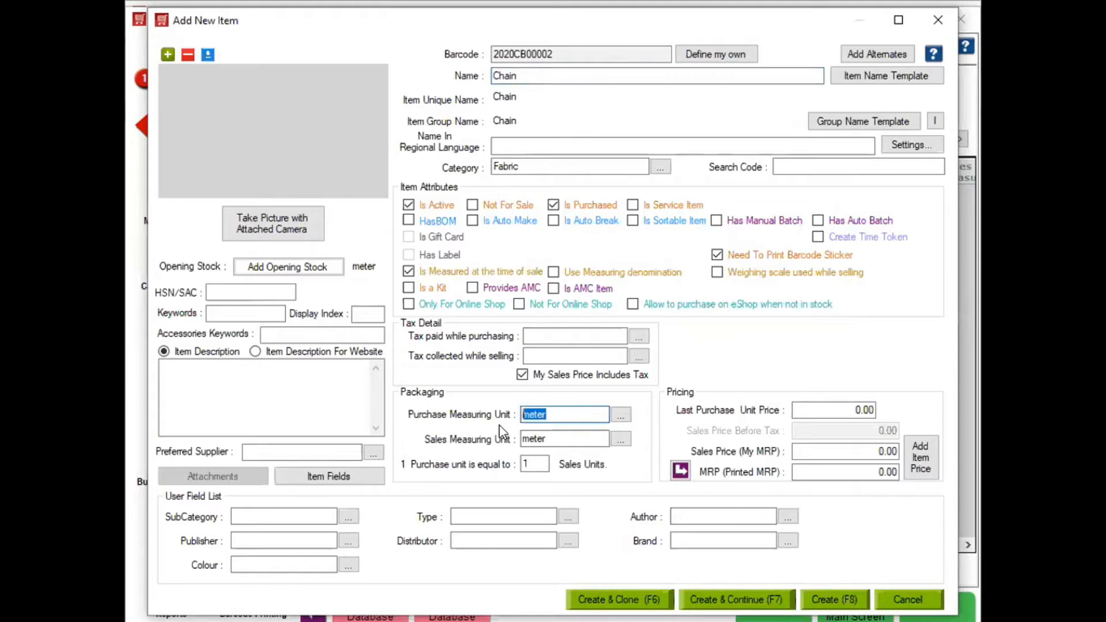
type("Q")
key("Return")
left_click(582, 439)
key("shift+Home")
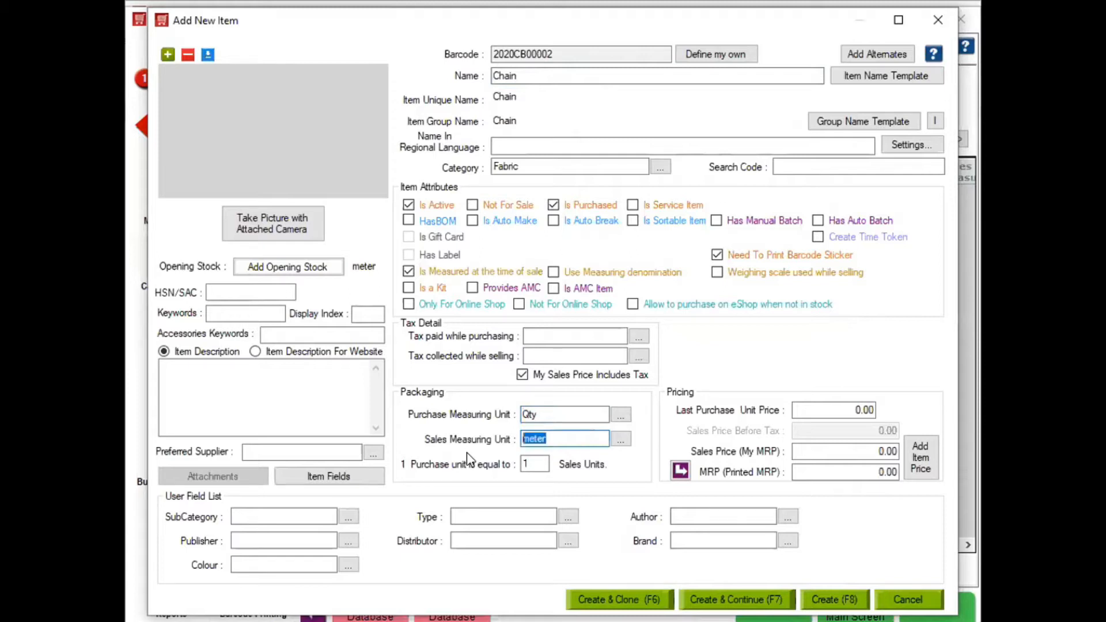
type("Q")
key("Tab")
- Set Chain's last purchase price to 10, and its sales price and MRP to 10.00
left_click(830, 406)
type("10")
left_click(858, 452)
type("1")
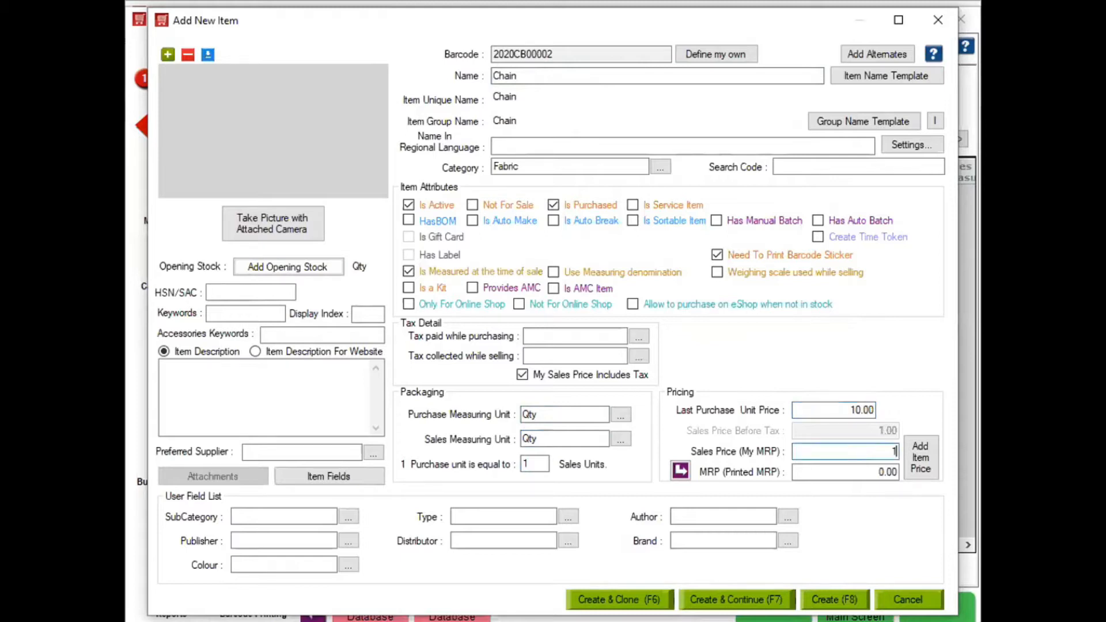
type("5")
left_click(683, 476)
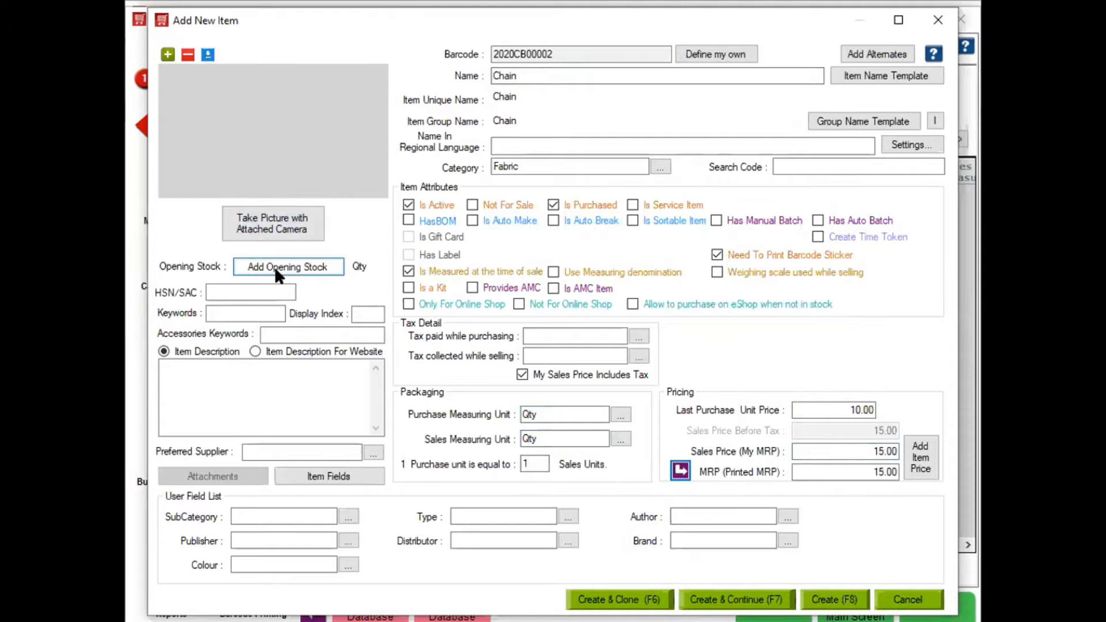
left_click(840, 408)
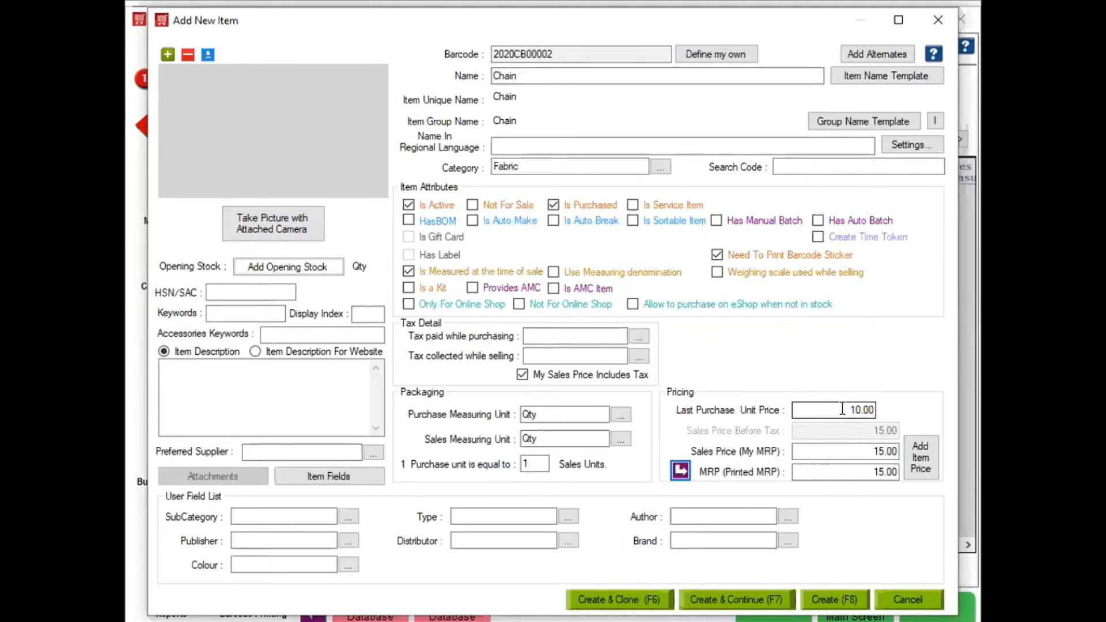
left_click(855, 450)
type("10")
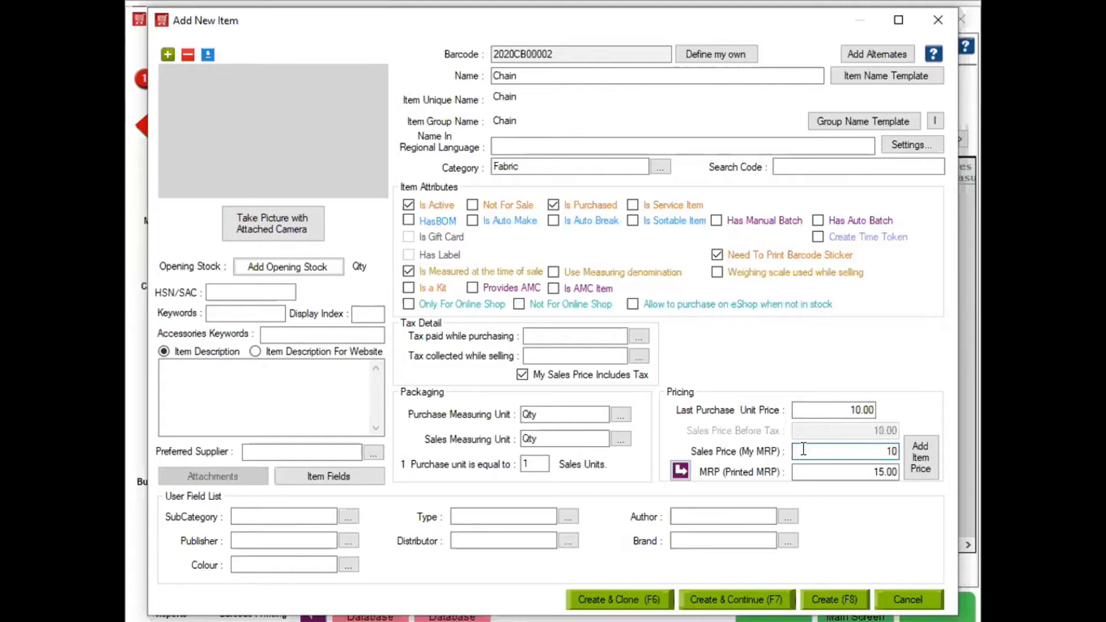
left_click(681, 470)
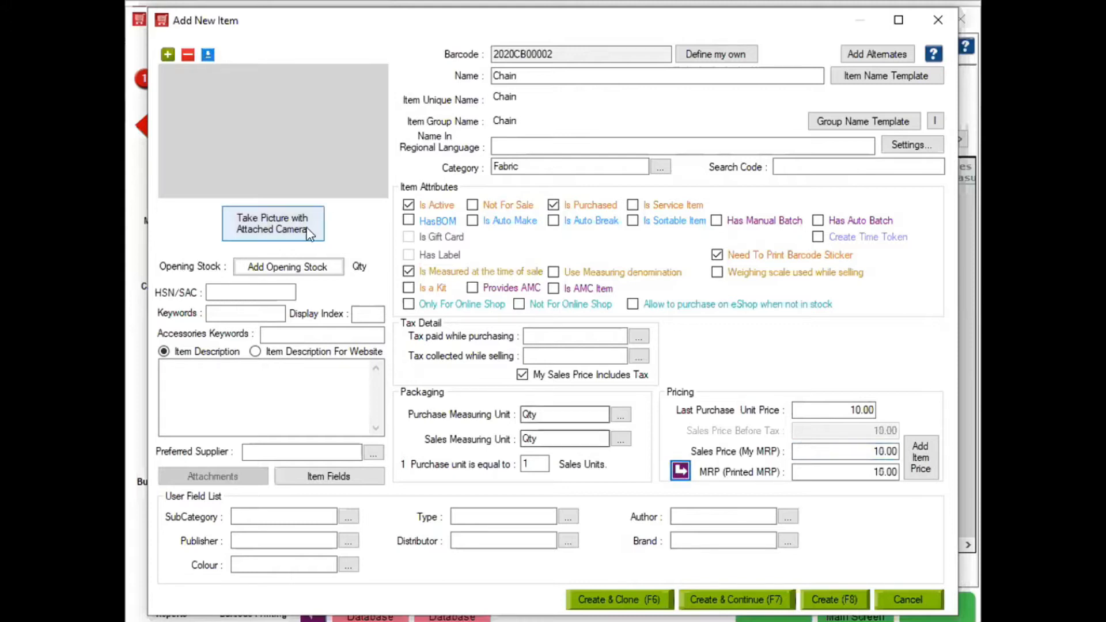
left_click(303, 276)
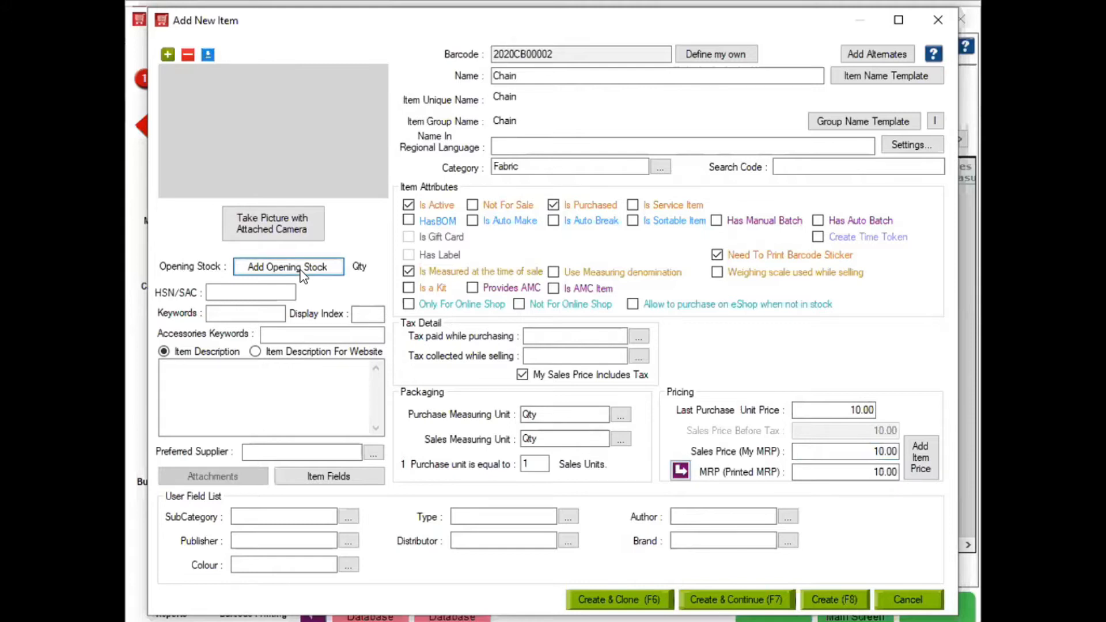
- Add an opening stock of 10 for Chain at the HO Captial Book Store warehouse
left_click(276, 152)
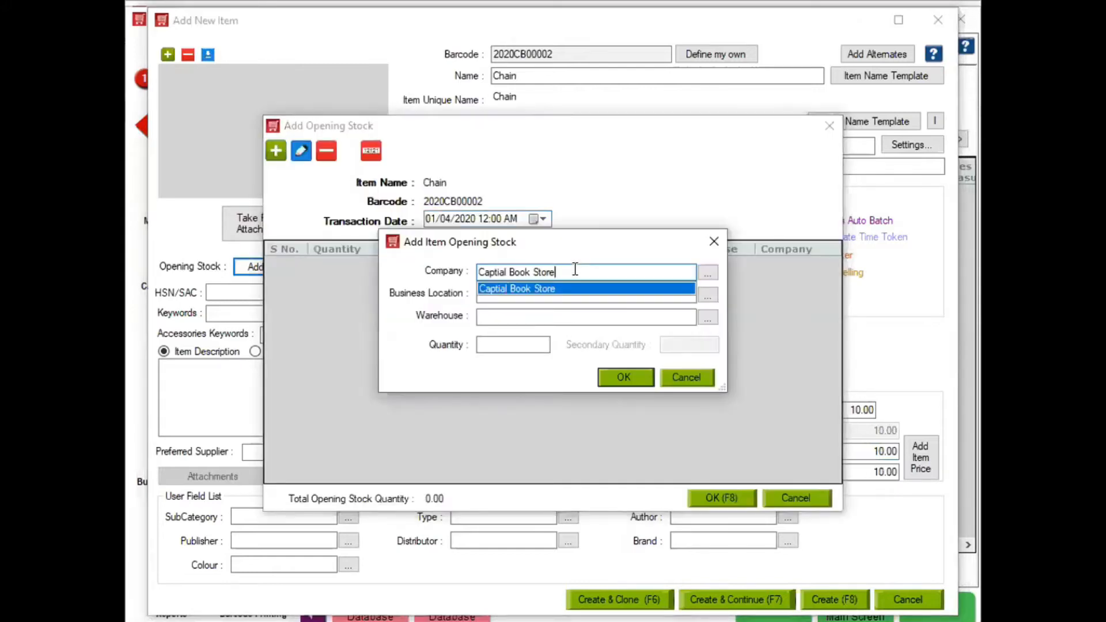
key("Down")
key("Down")
key("Tab")
key("Down")
key("Down")
key("Tab")
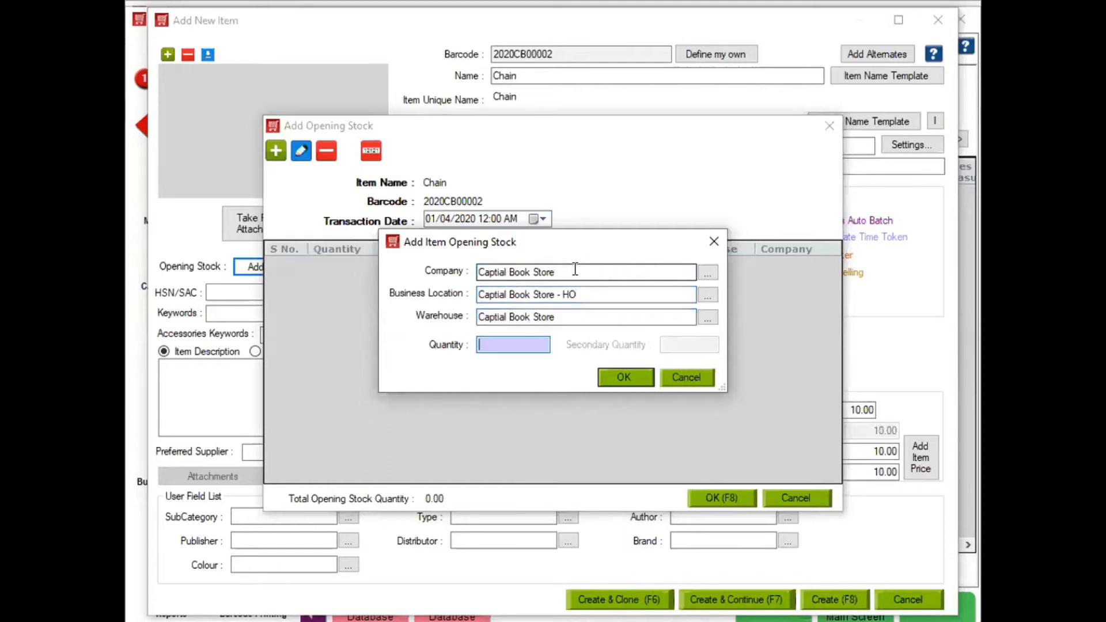
type("10")
left_click(642, 383)
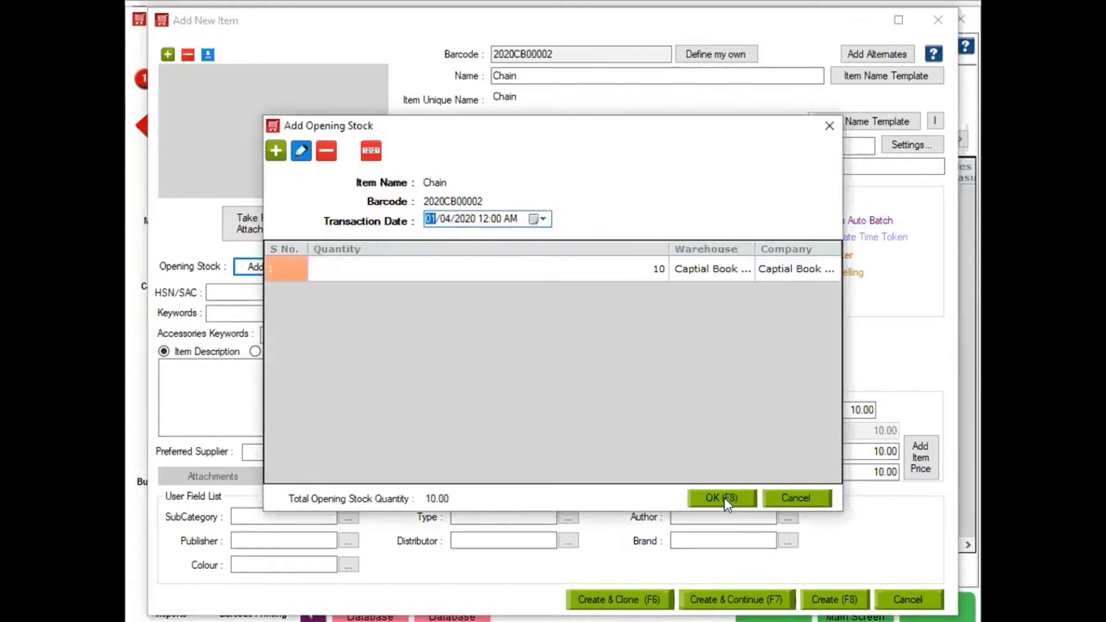
left_click(724, 498)
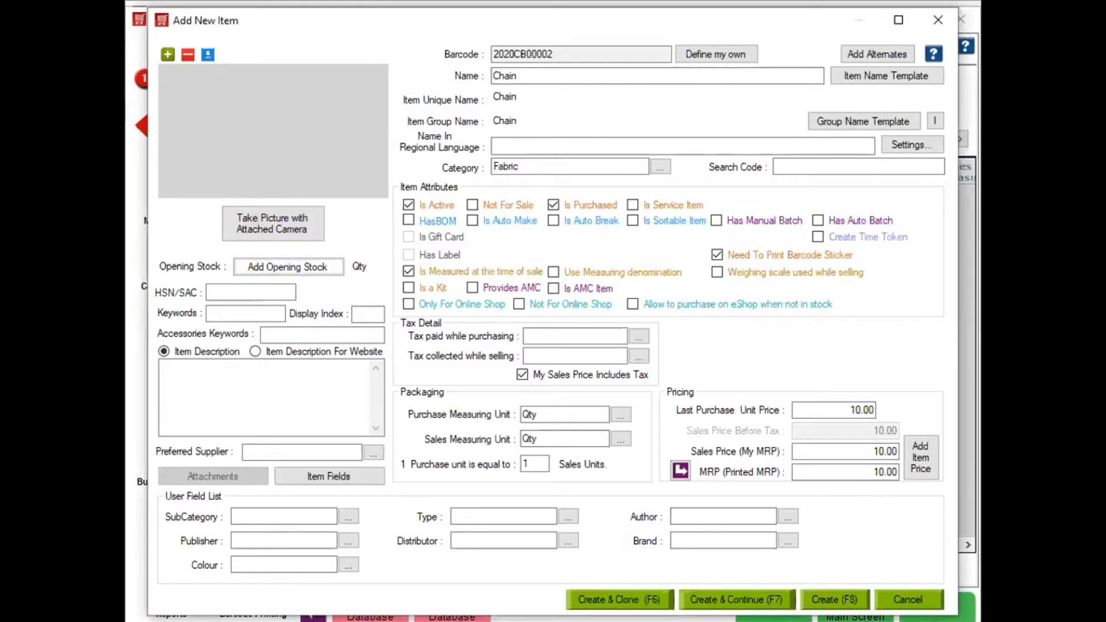
- Save Chain and check the HO warehouse stock for Suiting Shirting Fabric in Manage Stock
key("F8")
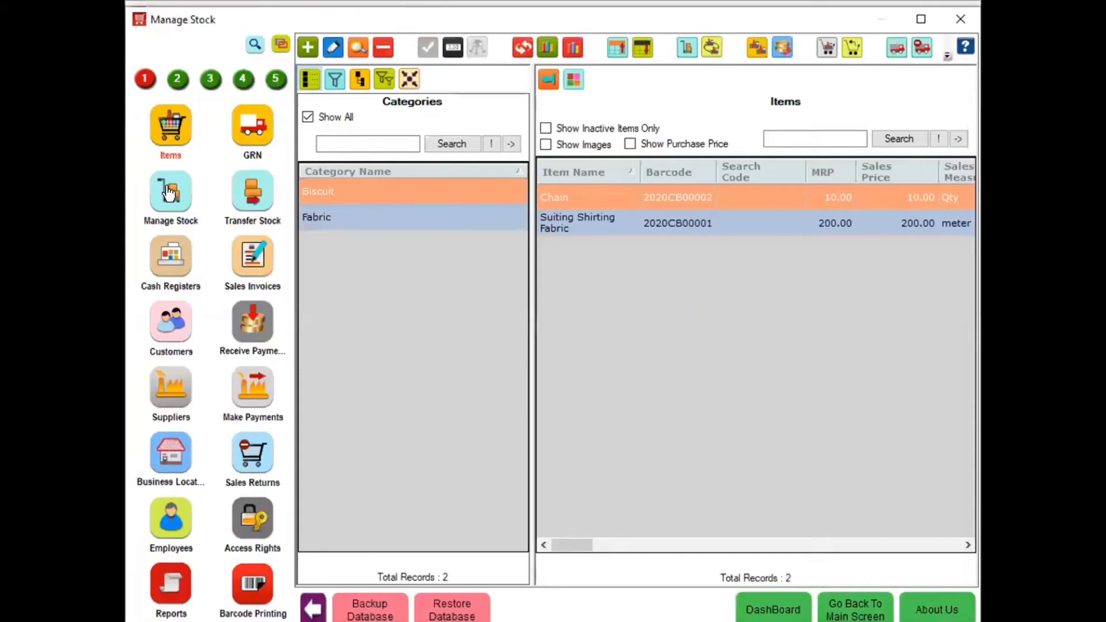
left_click(169, 193)
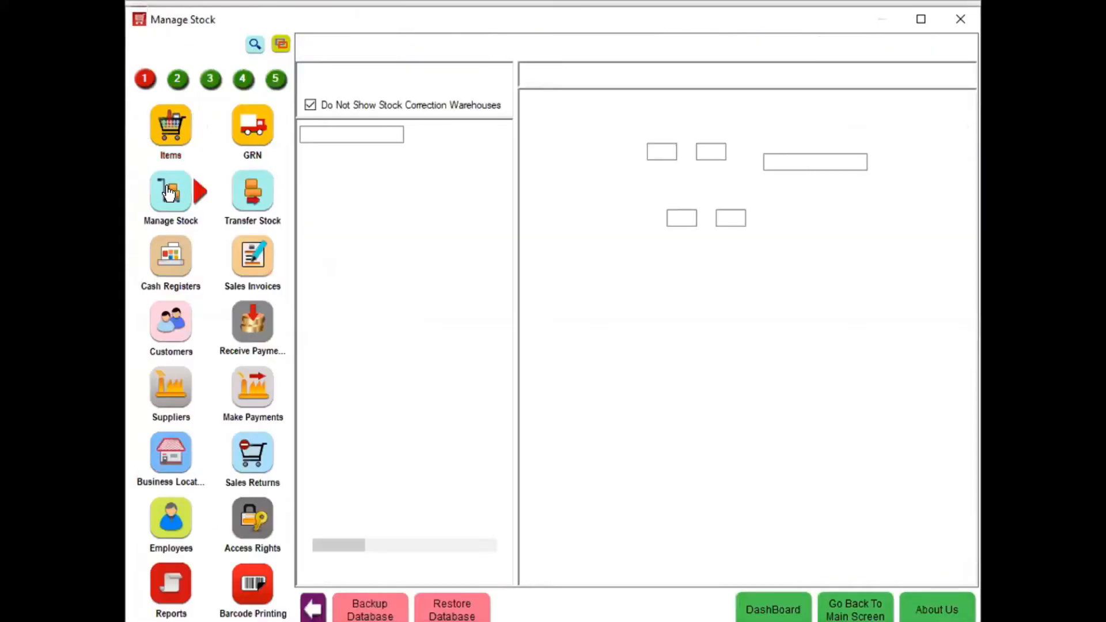
left_click(361, 271)
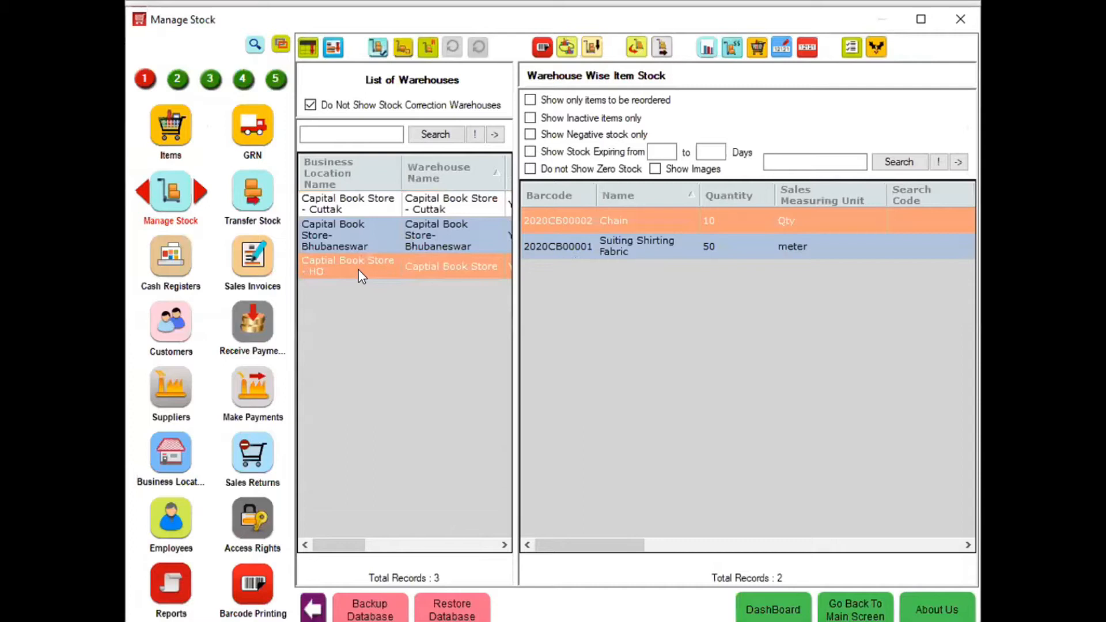
left_click(666, 244)
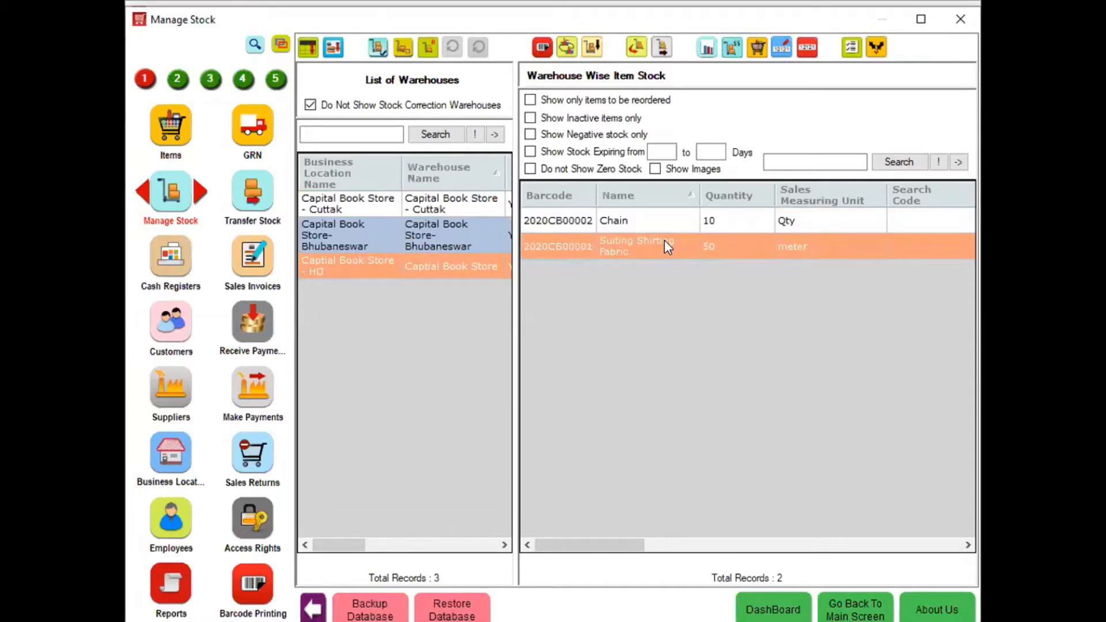
left_click(170, 126)
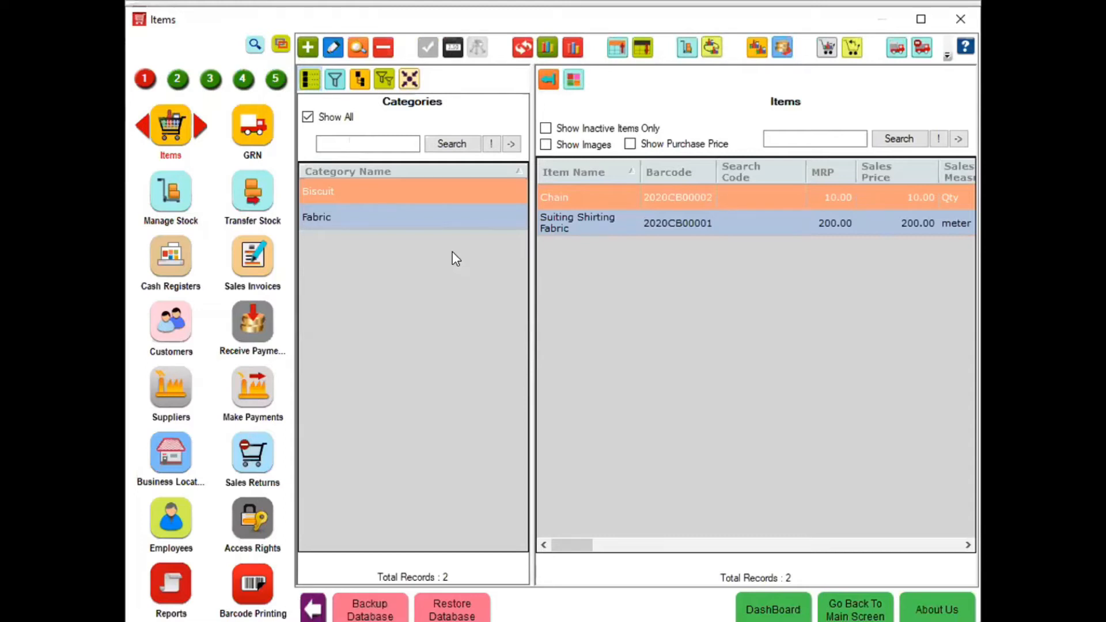
left_click(308, 47)
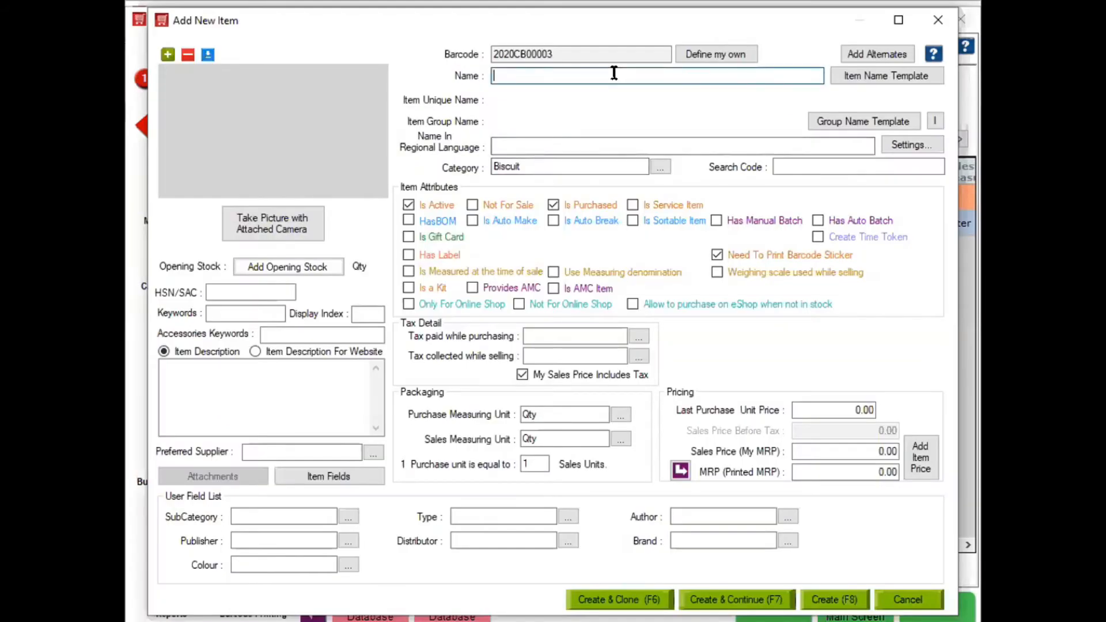
- Start a new item 'Tailoring Charges' in a newly created Charges category
type("Tailoring Charges")
left_click(592, 165)
double_click(491, 166)
type("Cha")
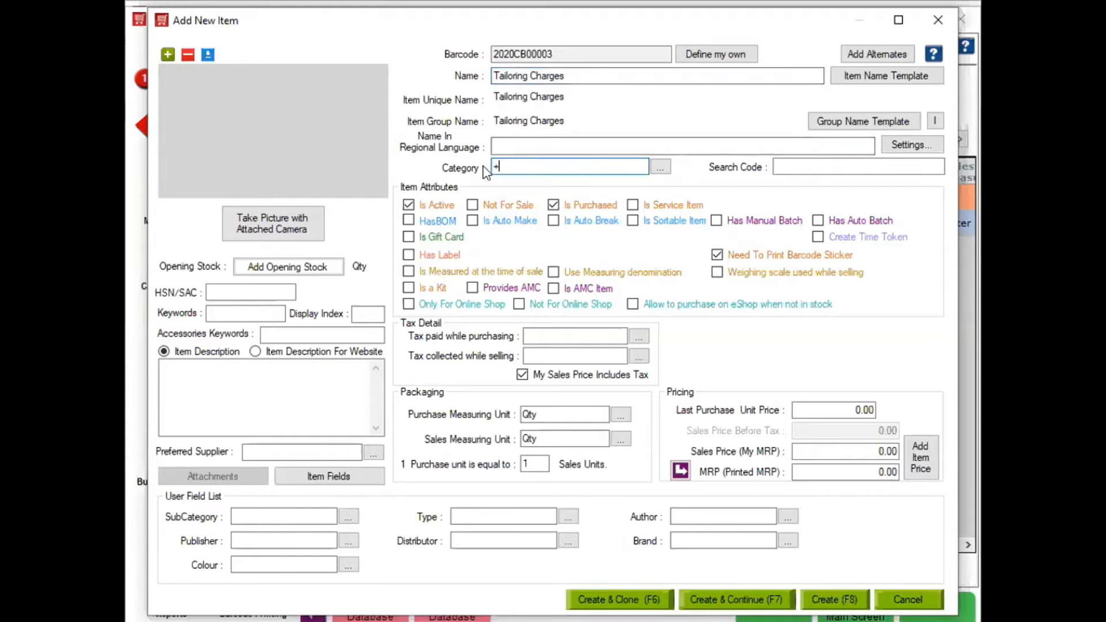
key("Return")
type("rges")
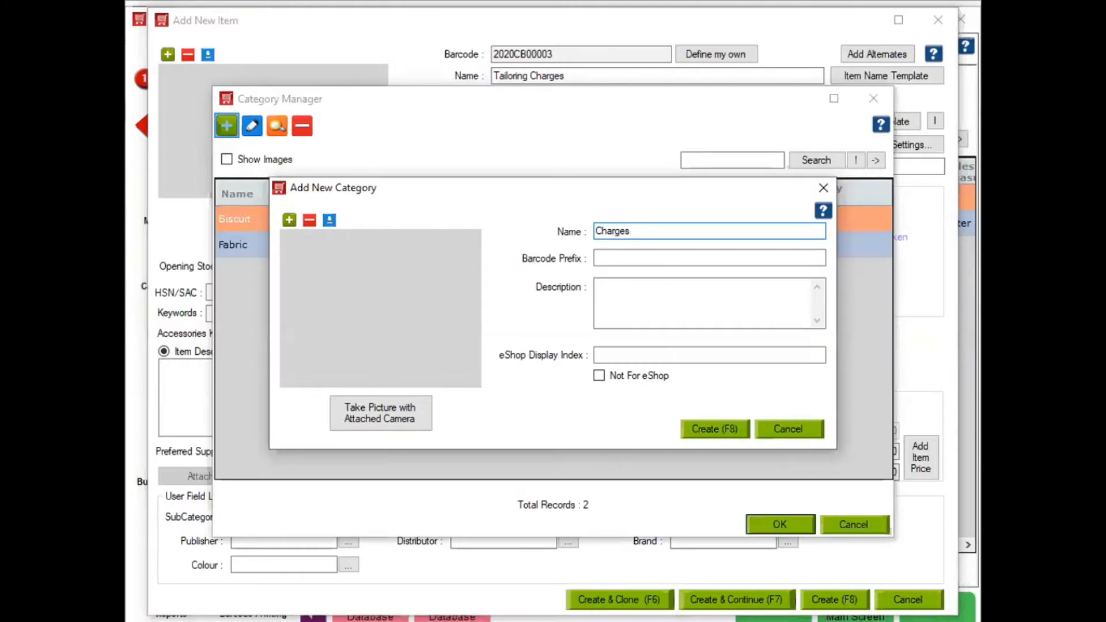
key("Return")
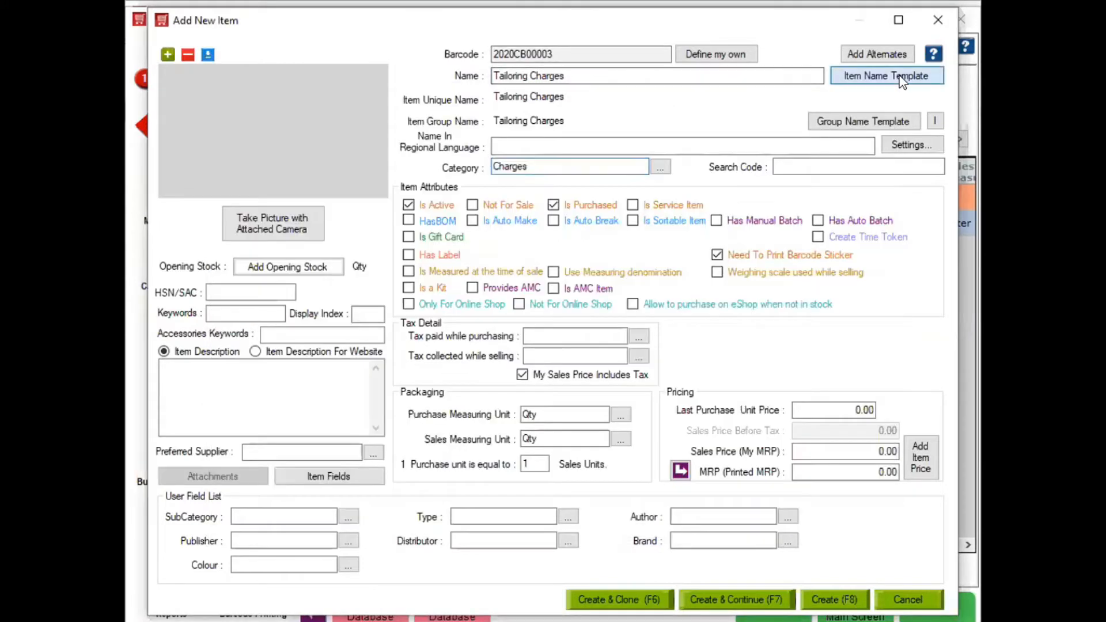
- Mark Tailoring Charges as a service item that is not purchased
left_click(902, 81)
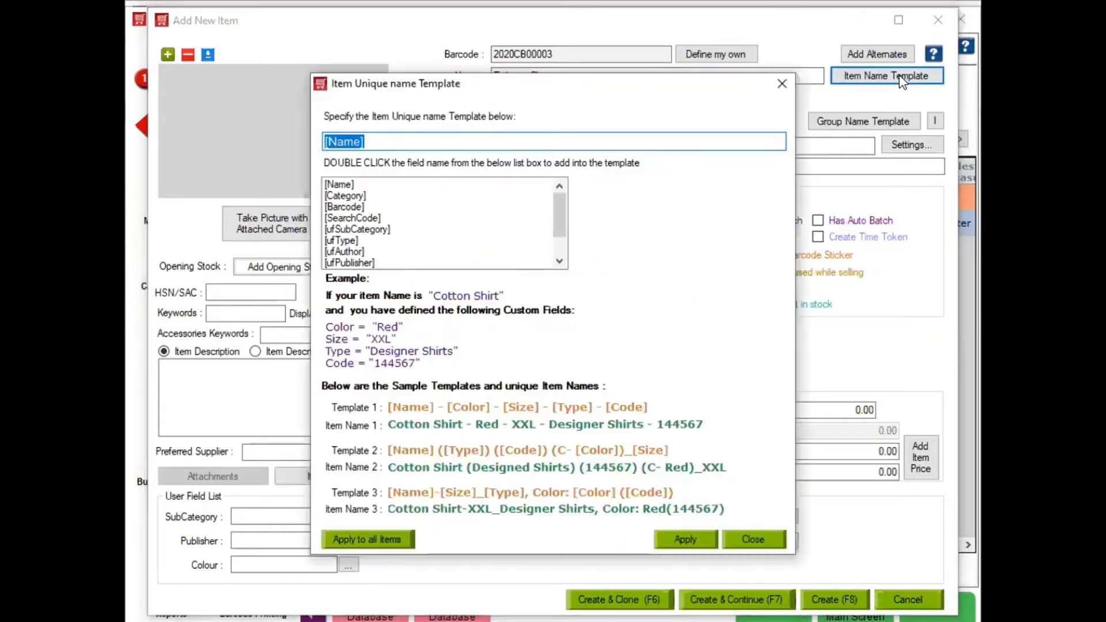
left_click(782, 90)
left_click(676, 203)
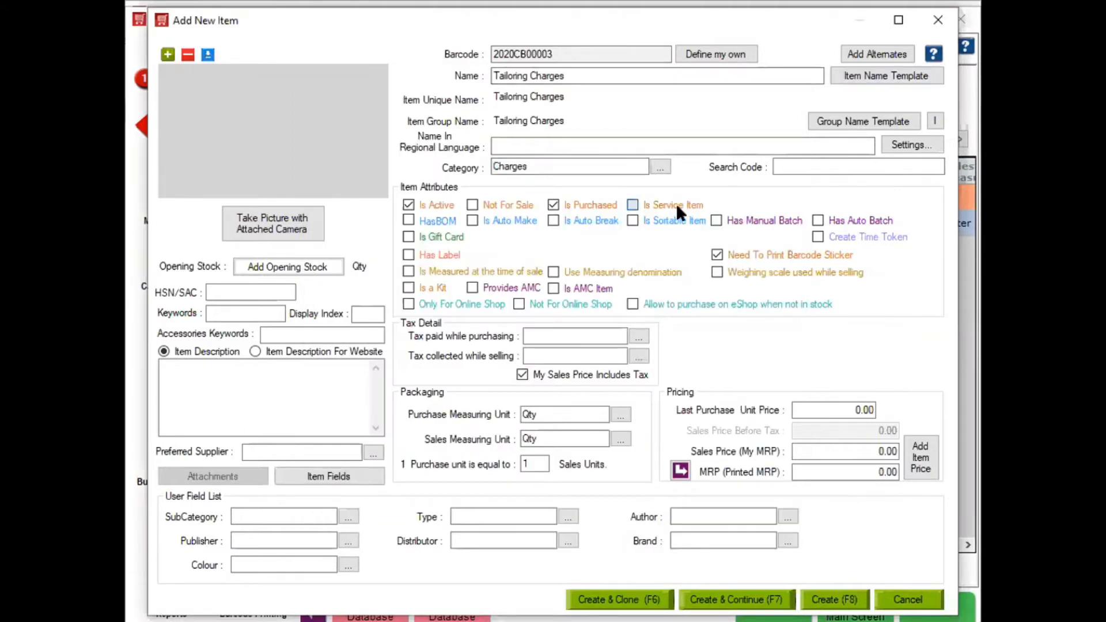
left_click(570, 207)
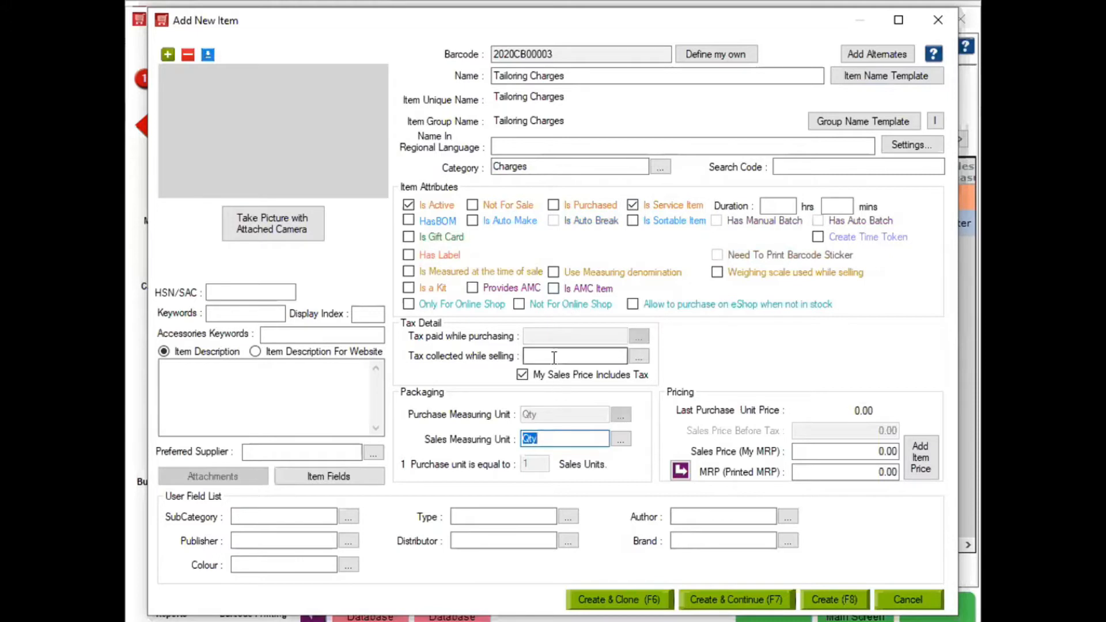
left_click(862, 450)
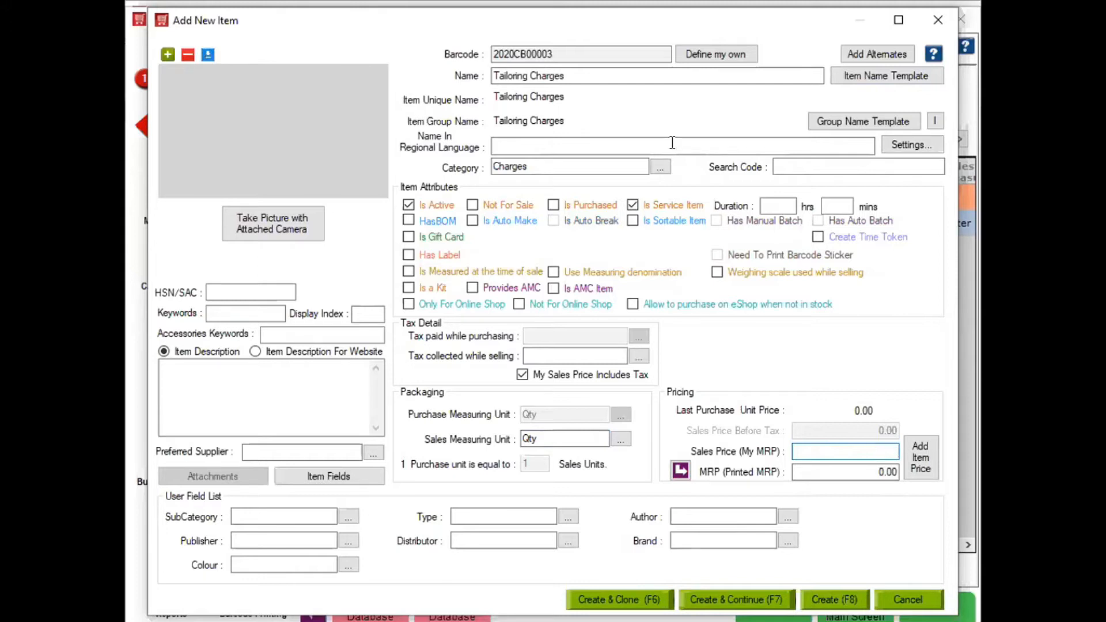
left_click(494, 75)
- Rename the item from 'Tailoring Charges' to 'Pant Making Charges'
type("Pant")
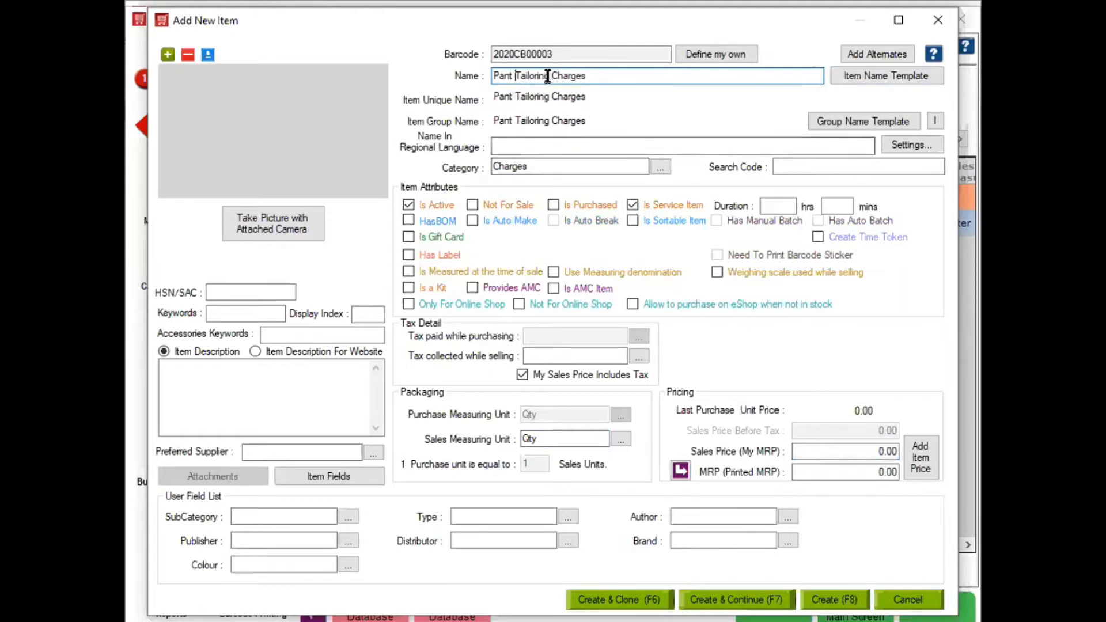
left_click_drag(551, 76, 511, 77)
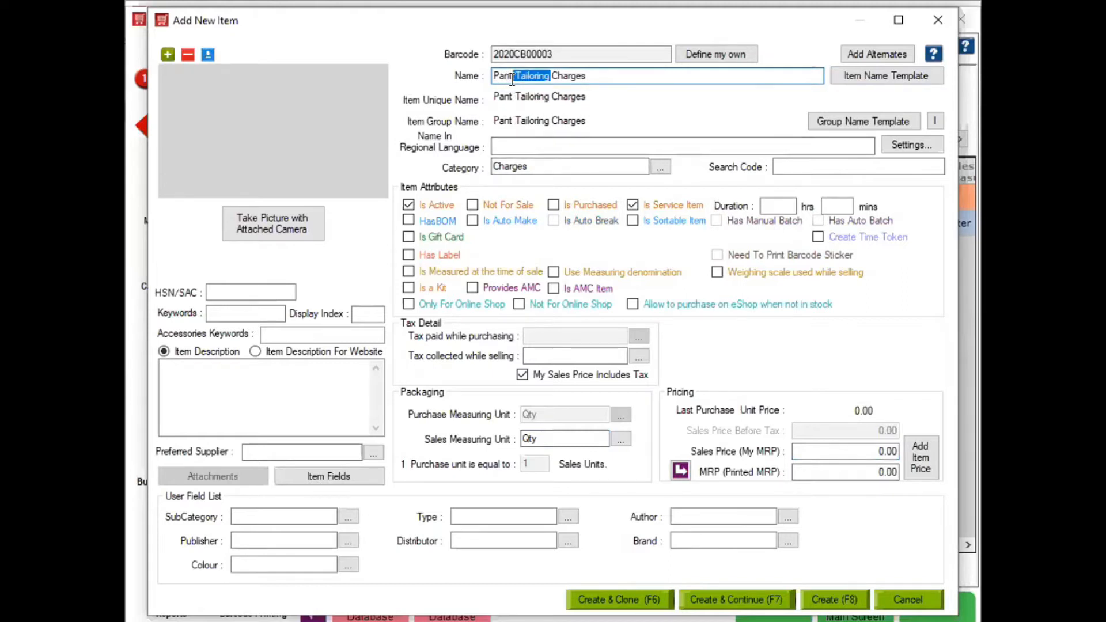
type("Mk")
key("BackSpace")
key("Delete")
key("Delete")
key("Delete")
key("Delete")
key("Delete")
key("Delete")
key("Delete")
key("Delete")
type("aking")
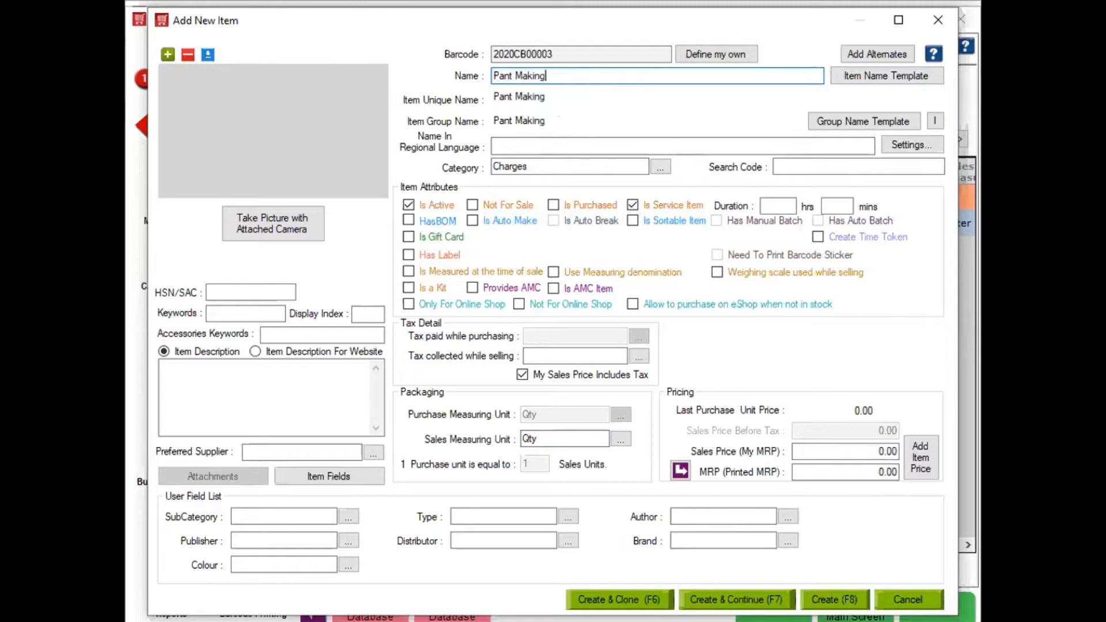
type(" ChRGES")
key("BackSpace")
key("BackSpace")
key("BackSpace")
key("BackSpace")
key("BackSpace")
type("HARGES")
key("BackSpace")
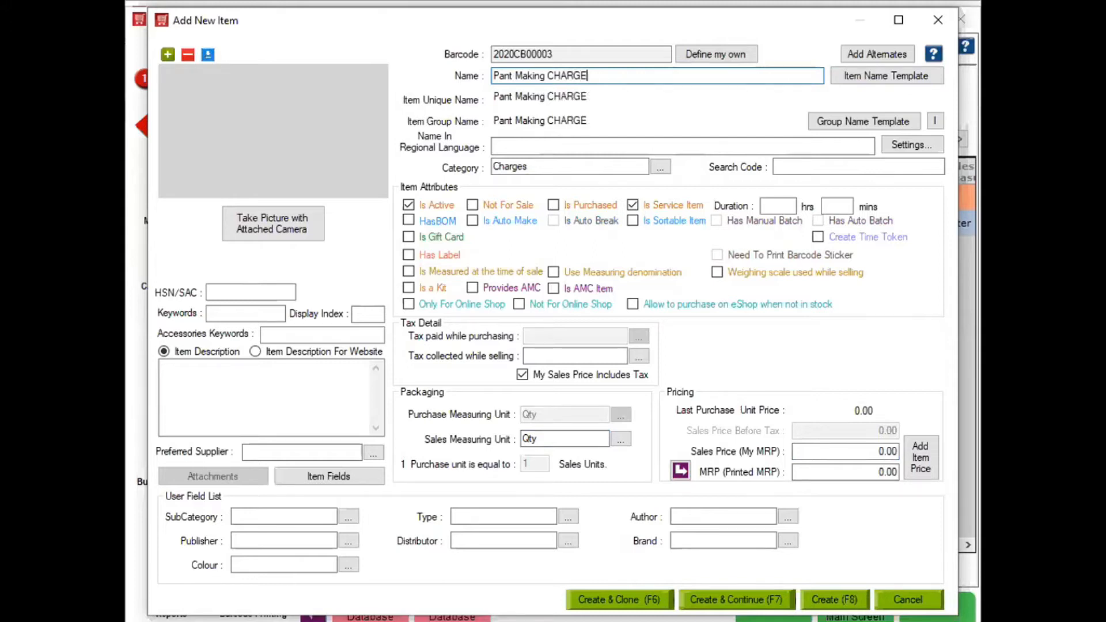
key("BackSpace")
key("BackSpace")
key("BackSpace")
key("BackSpace")
key("BackSpace")
key("Tab")
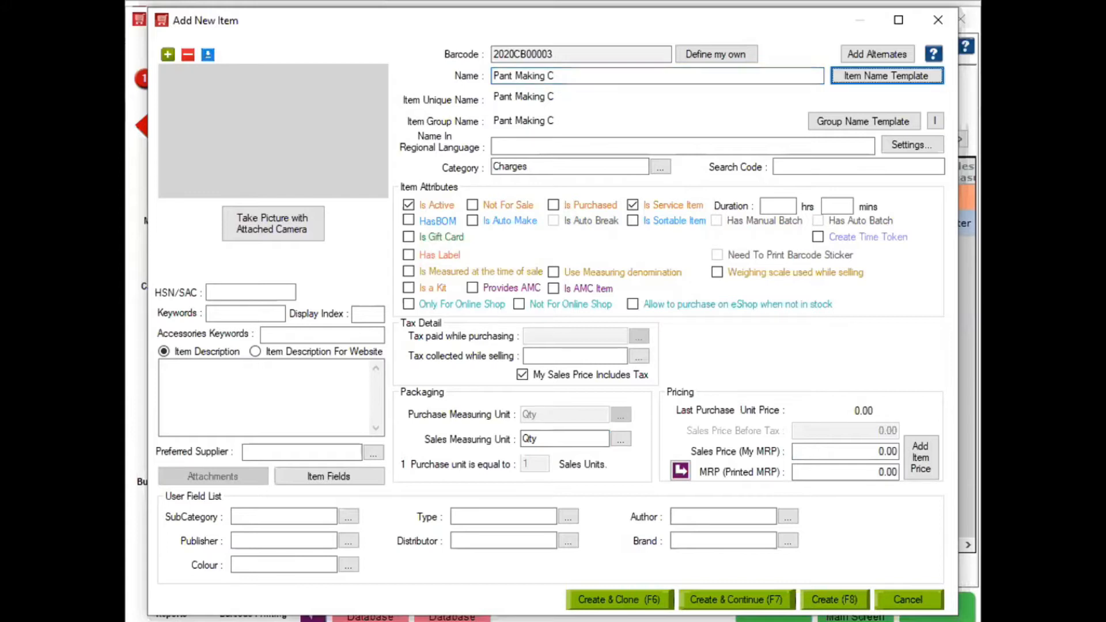
left_click(565, 72)
type("hRGES")
key("BackSpace")
key("BackSpace")
key("BackSpace")
key("BackSpace")
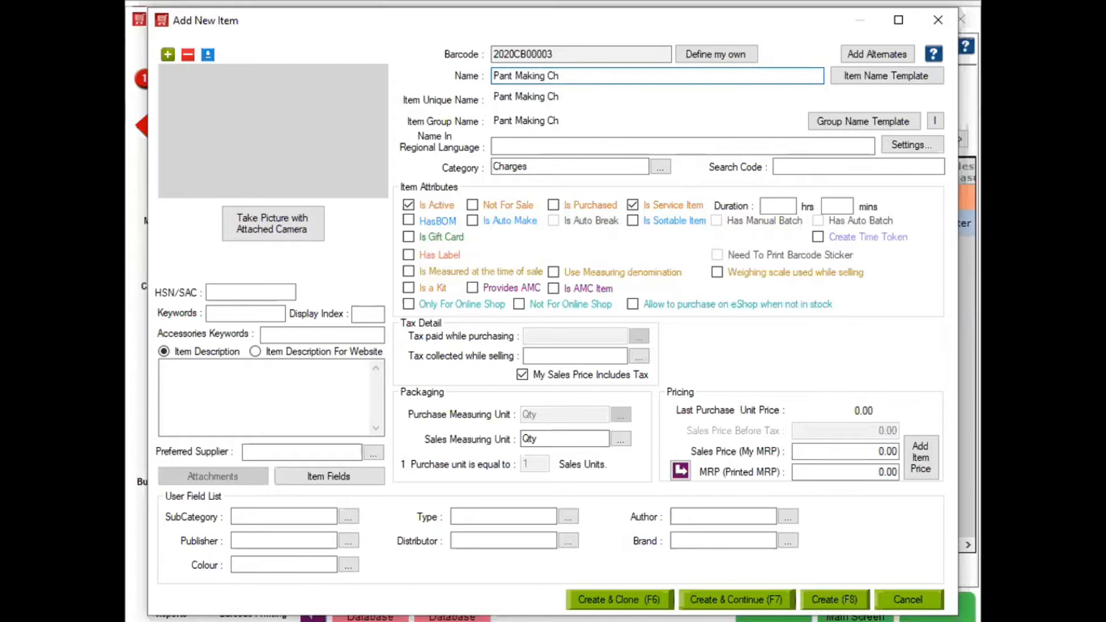
type("arges")
- Set sales price and MRP to 500.00 and save the item, continuing to a new one
left_click(844, 453)
key("BackSpace")
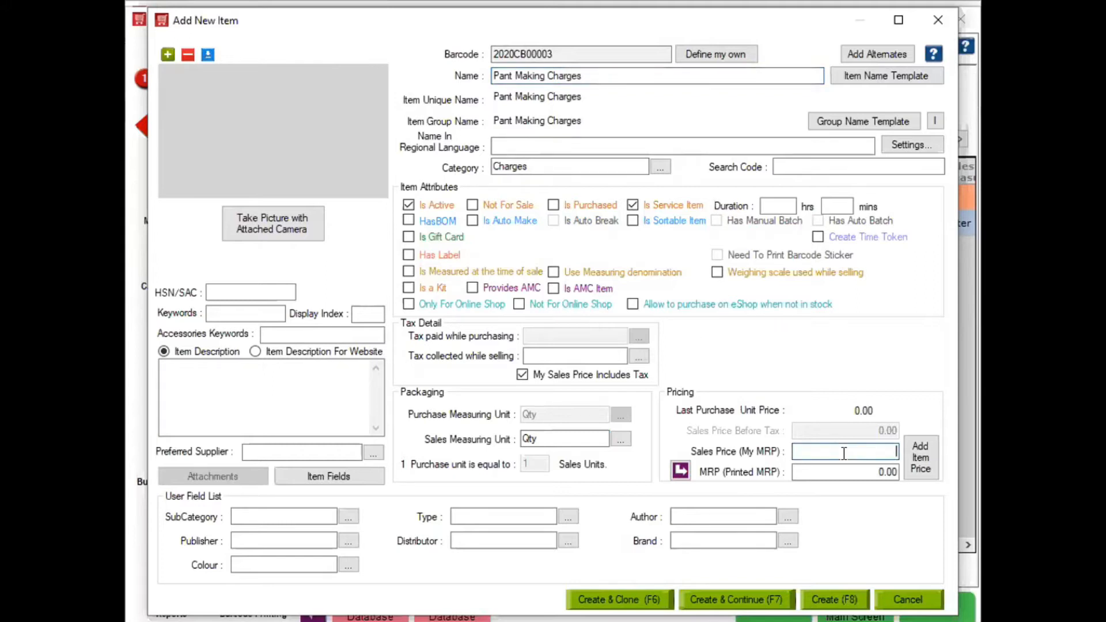
type("500")
left_click(680, 471)
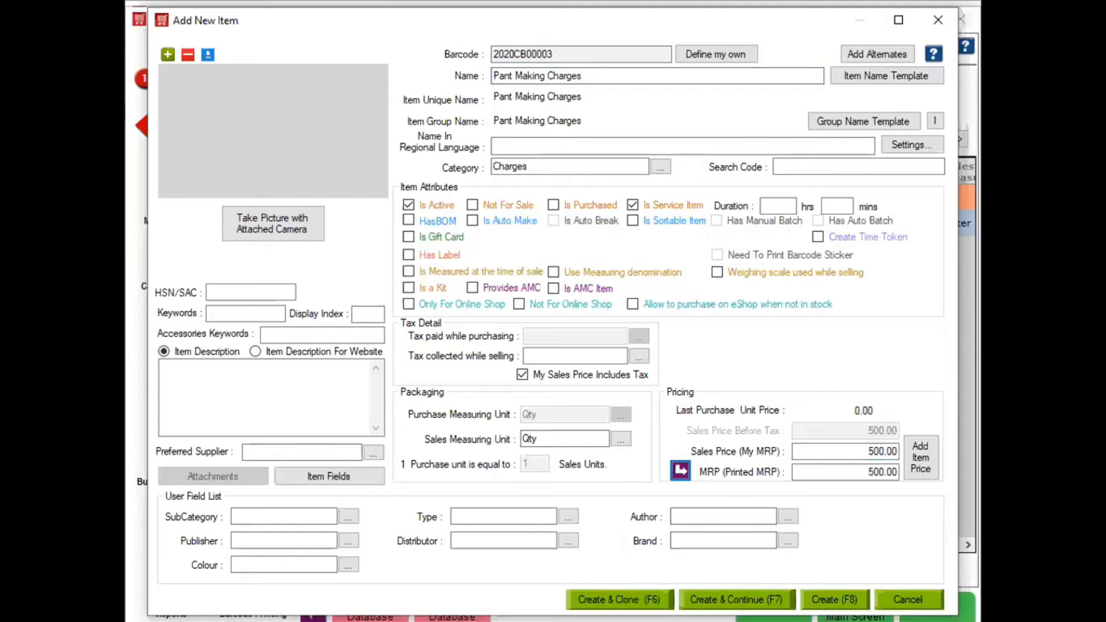
key("F7")
- Create the item Shirt Making Charges with a 400.00 sales price and save it
type("Shirt Making Charges")
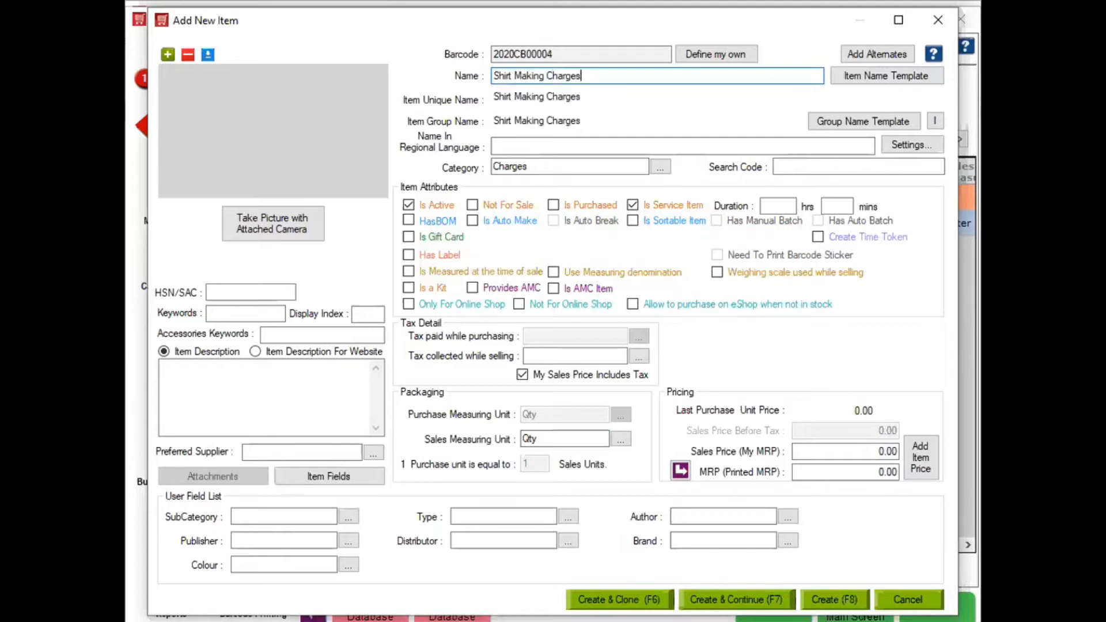
left_click(851, 450)
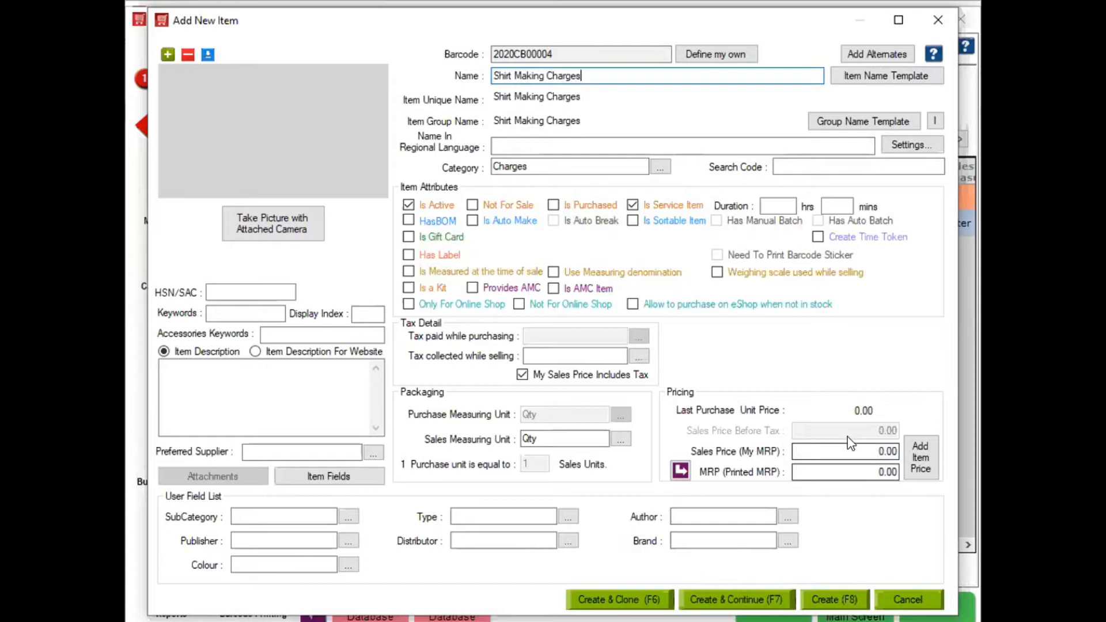
key("BackSpace")
type("400")
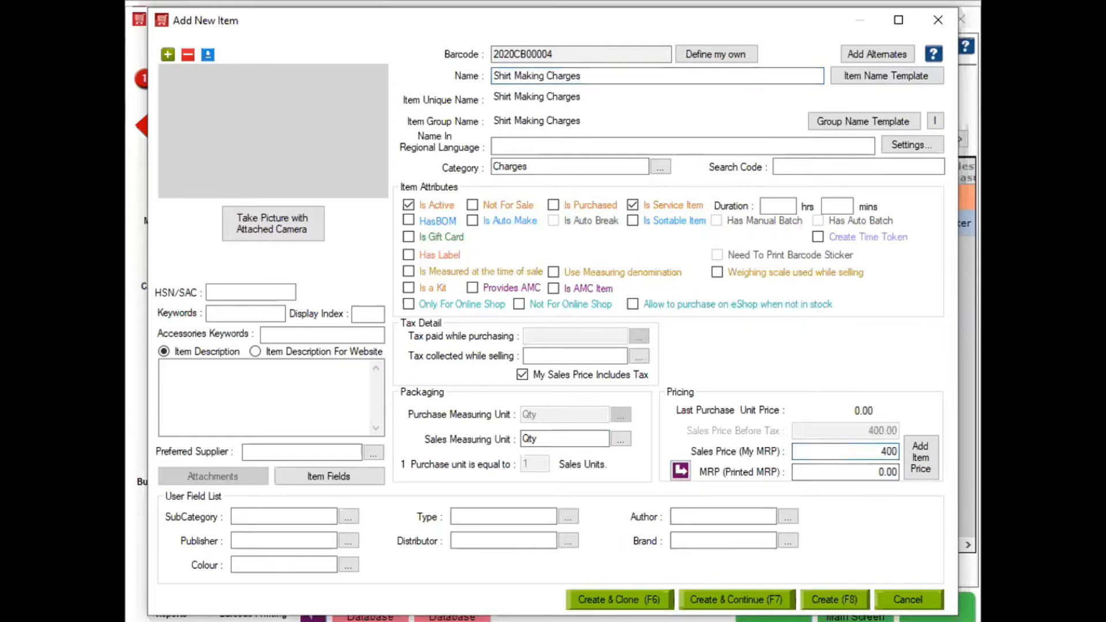
type(".00")
key("F8")
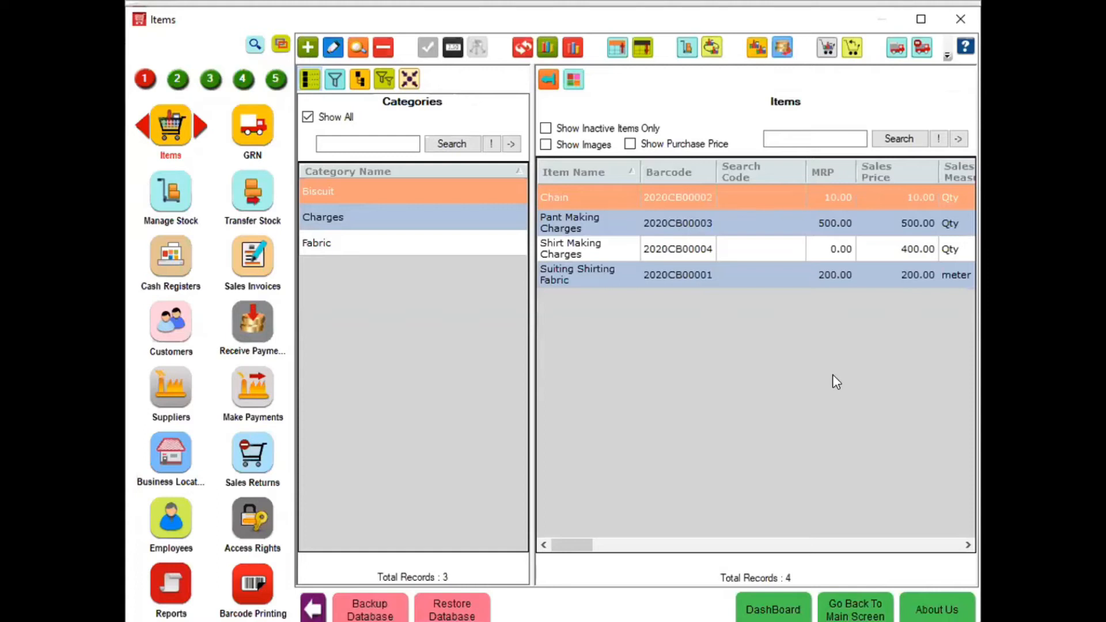
- Bill 2 meters of Suiting Shirting Fabric at 200.00 on the invoice
key("Escape")
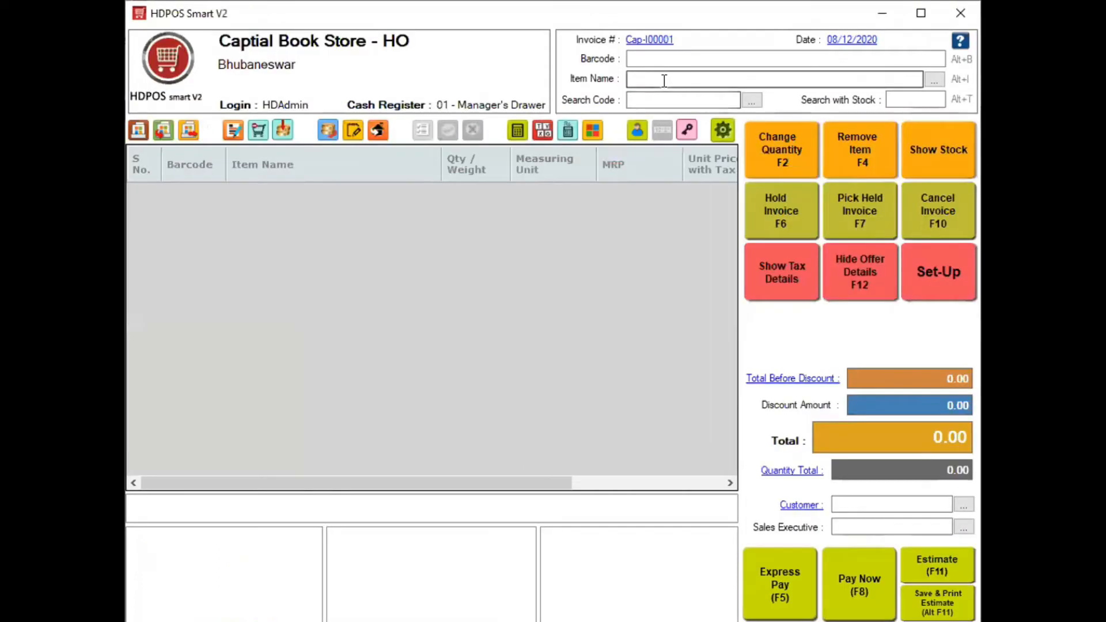
type("Suiting Shirting Fabric")
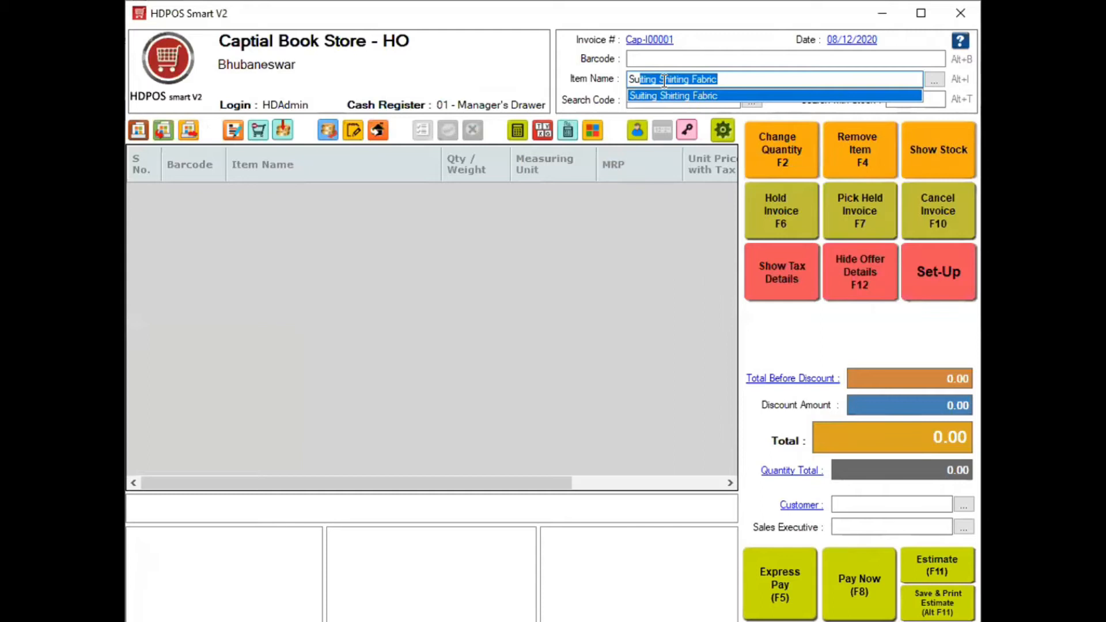
key("Return")
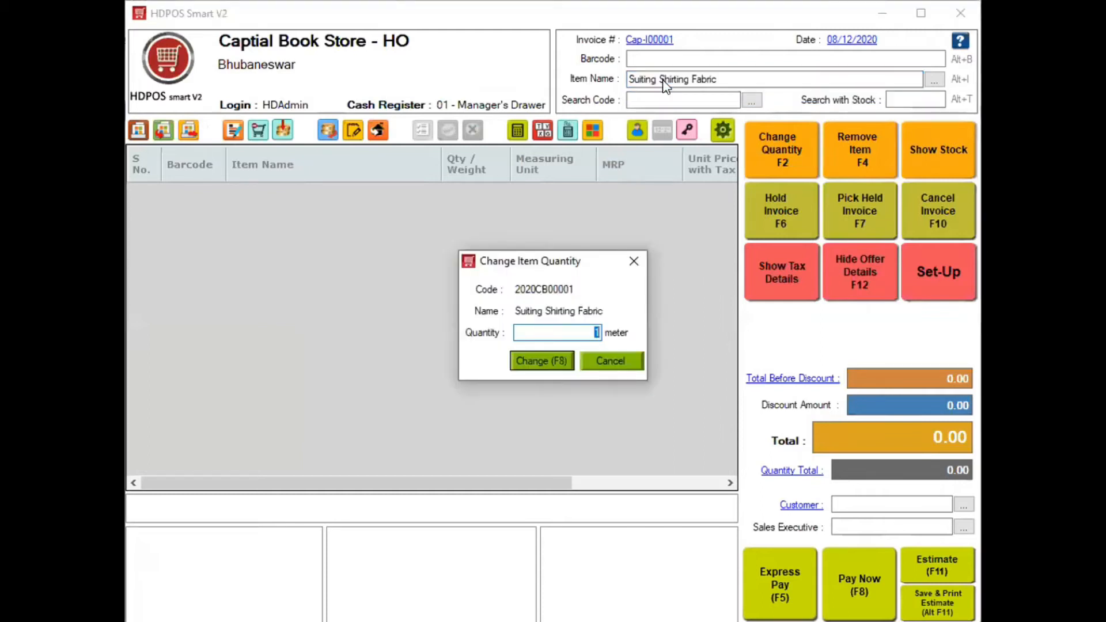
type("2")
key("Return")
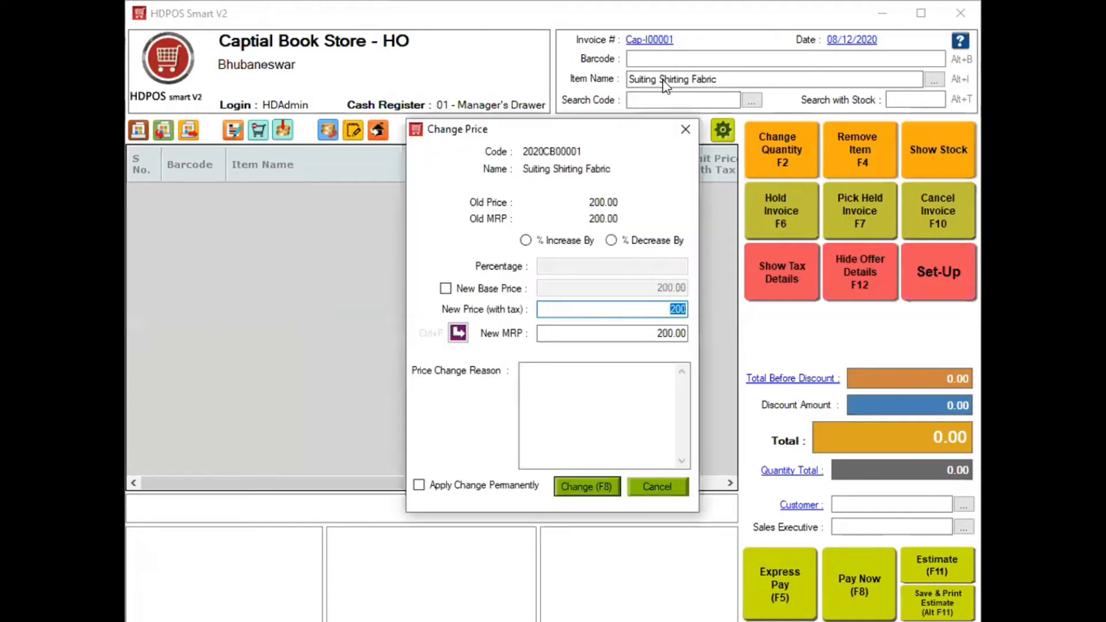
key("Return")
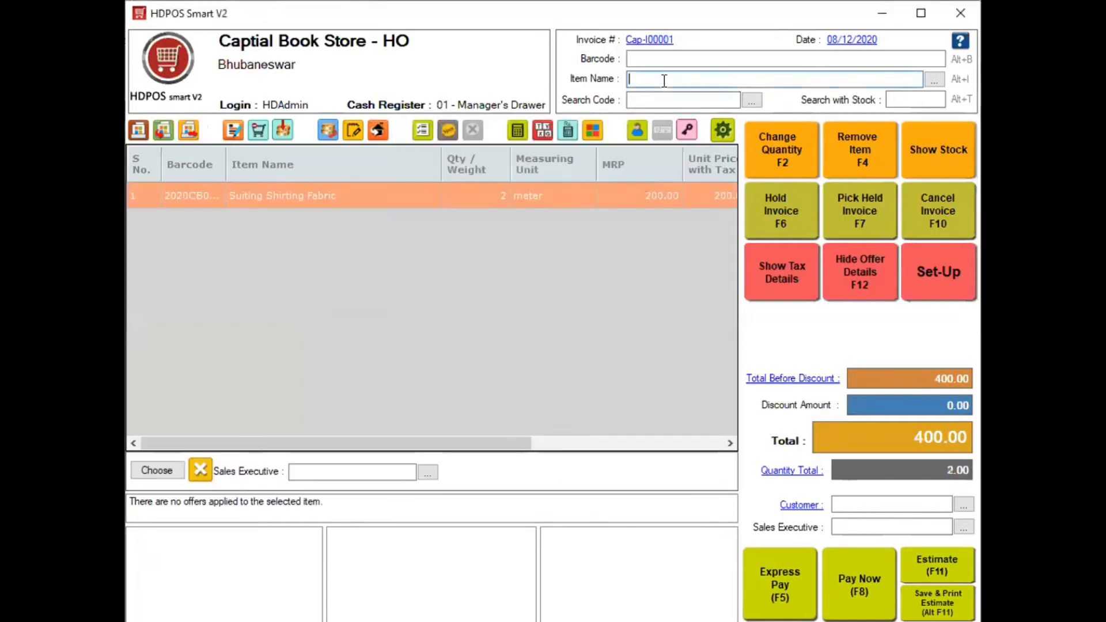
left_click(859, 502)
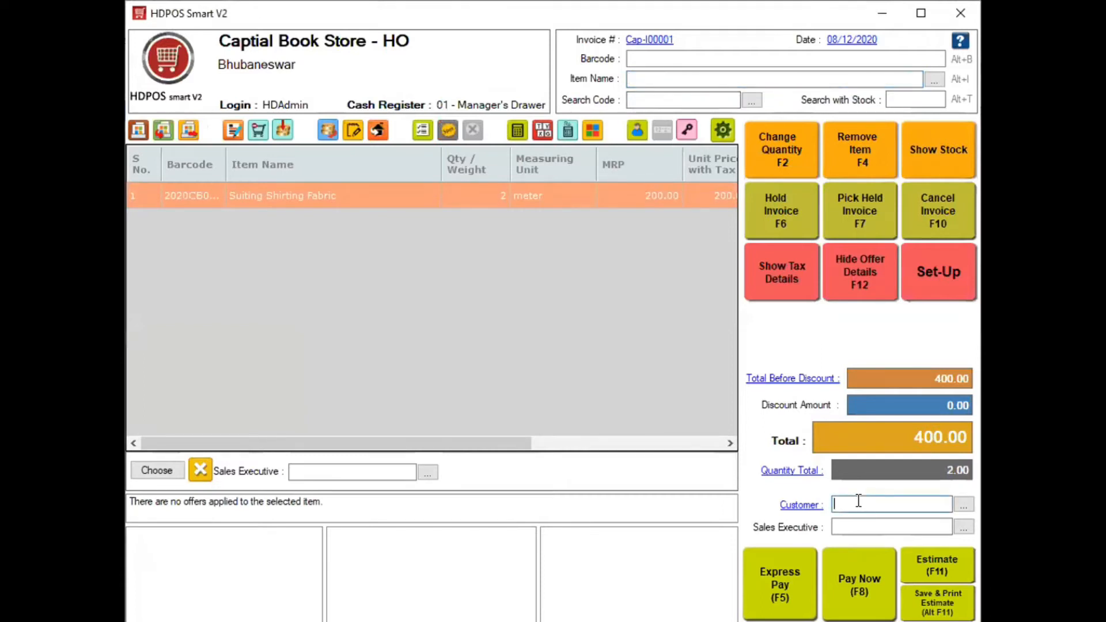
- Create a new customer with their full name and mobile number and attach them to the invoice
type("+")
key("BackSpace")
key("Return")
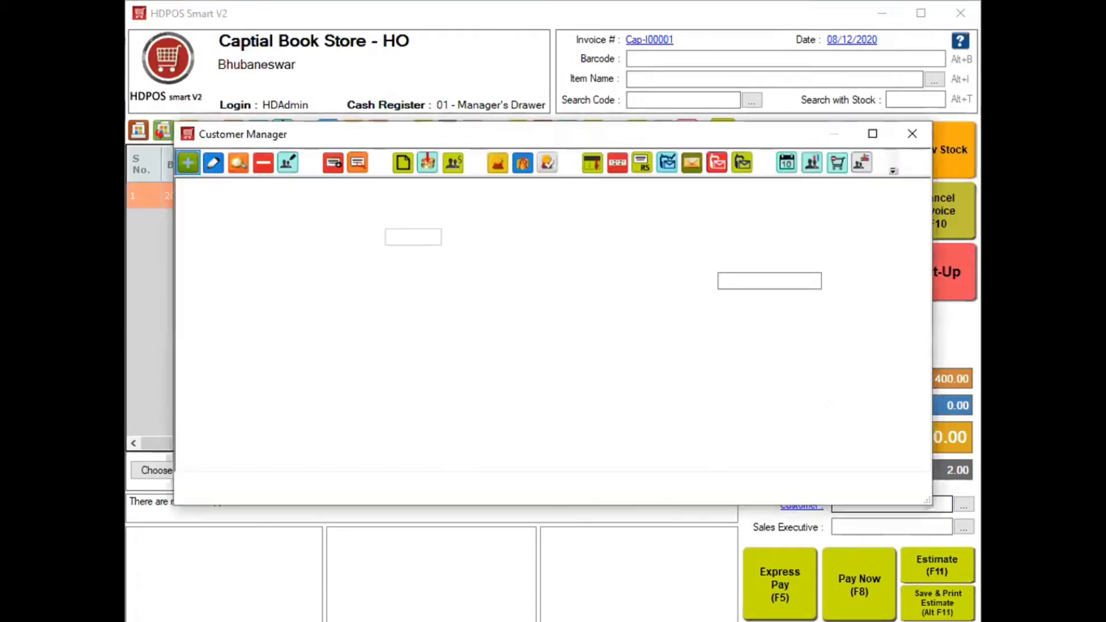
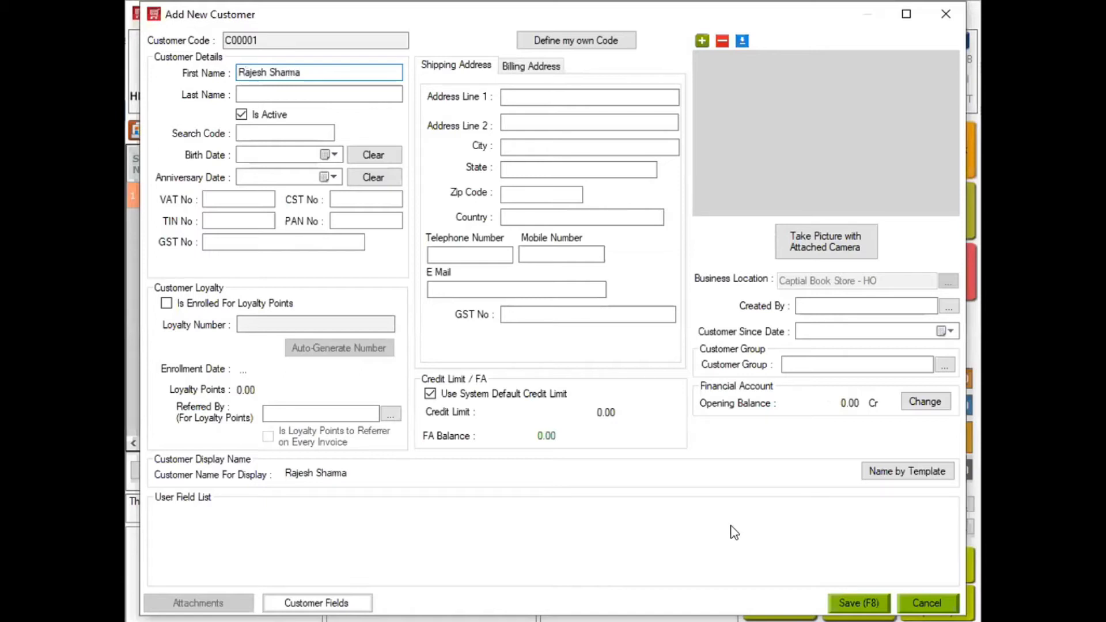
left_click(531, 256)
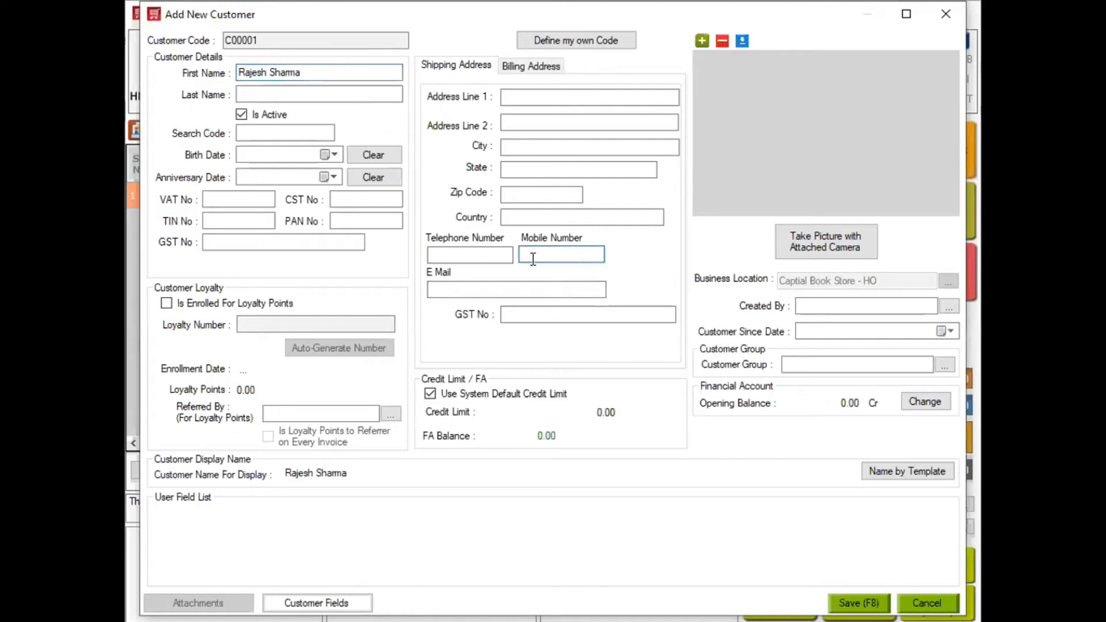
type("9876543210")
left_click(859, 603)
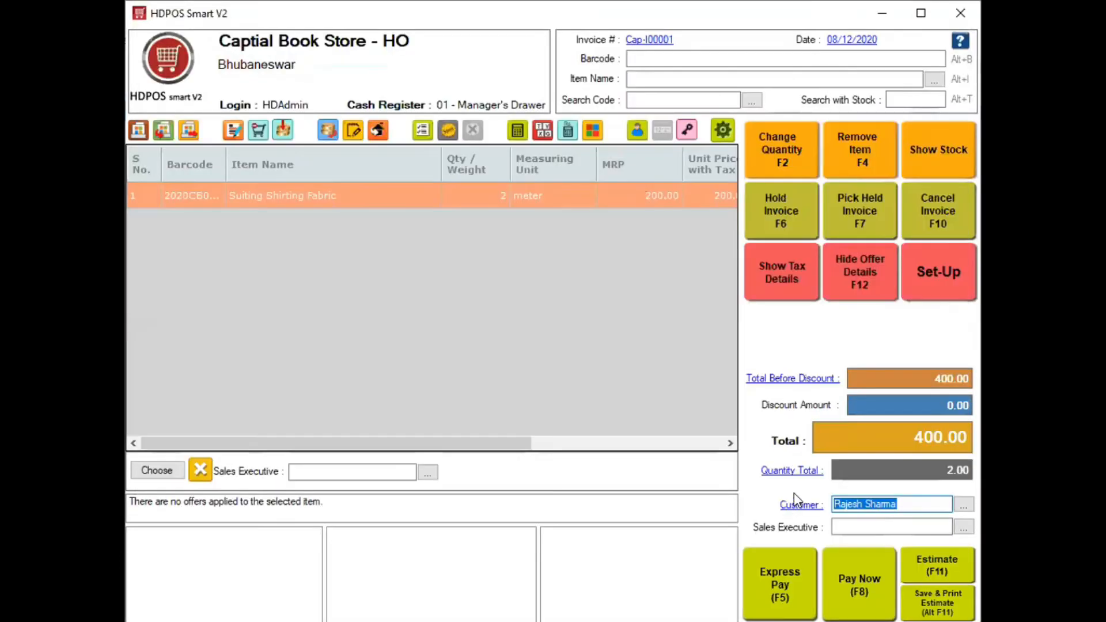
left_click(859, 581)
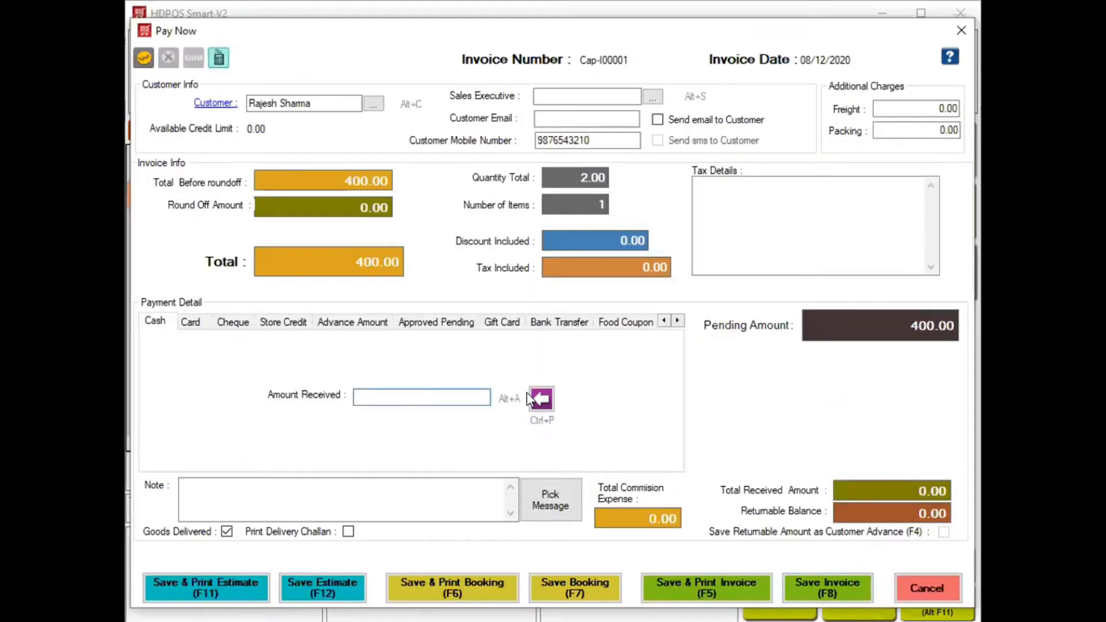
- Receive the full 400.00 in cash and save invoice Cap-I00001
left_click(526, 393)
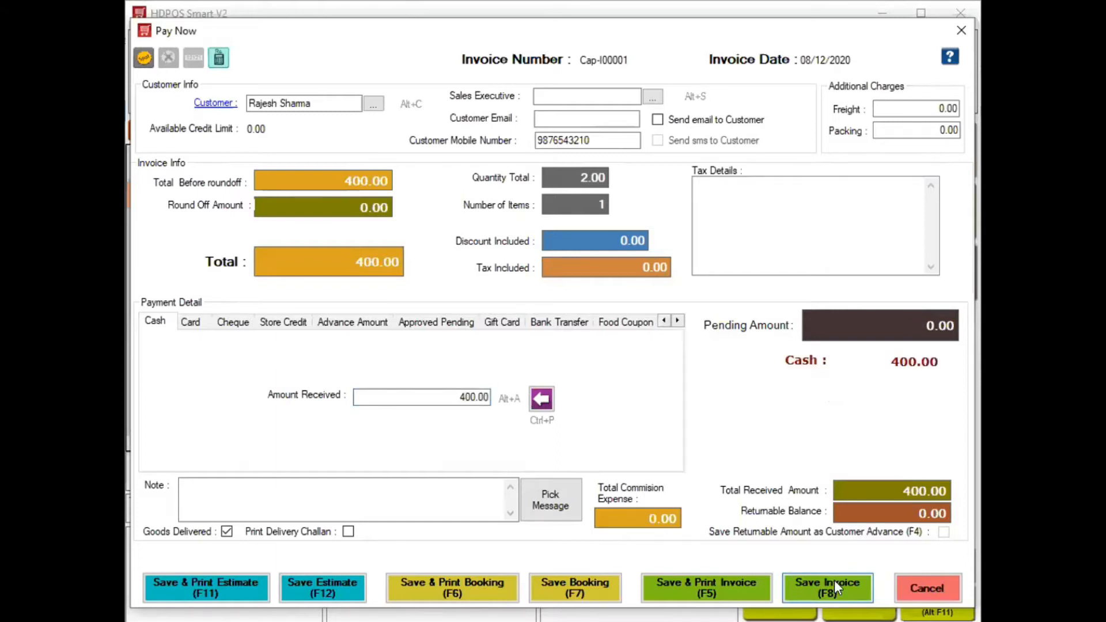
left_click(834, 583)
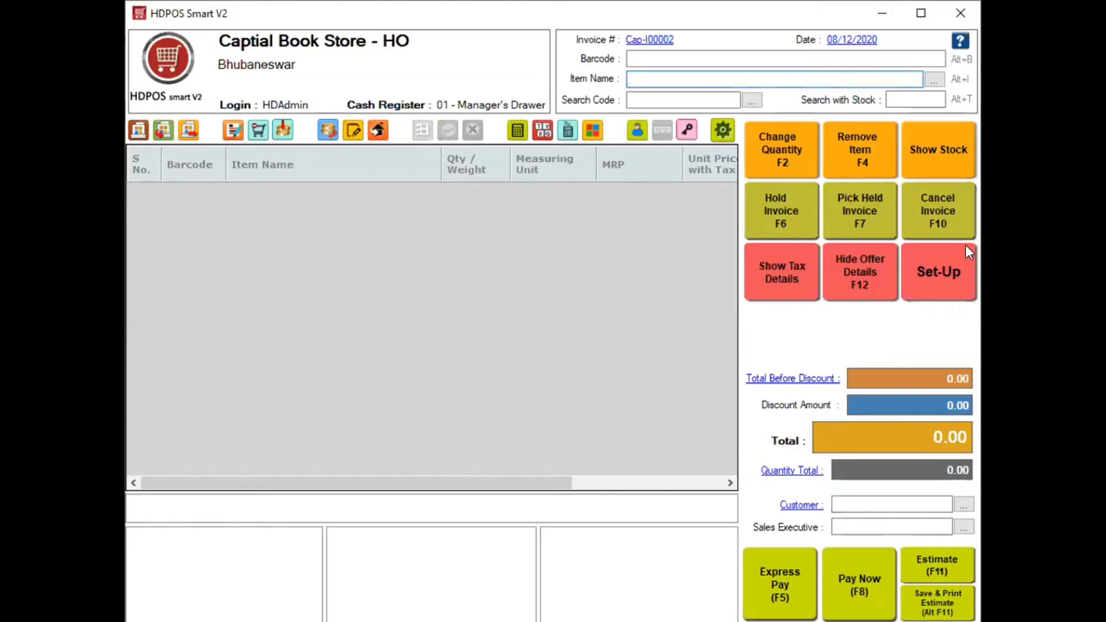
- Search Set-Up for 'cu' and open the empty Customer Items list
left_click(949, 282)
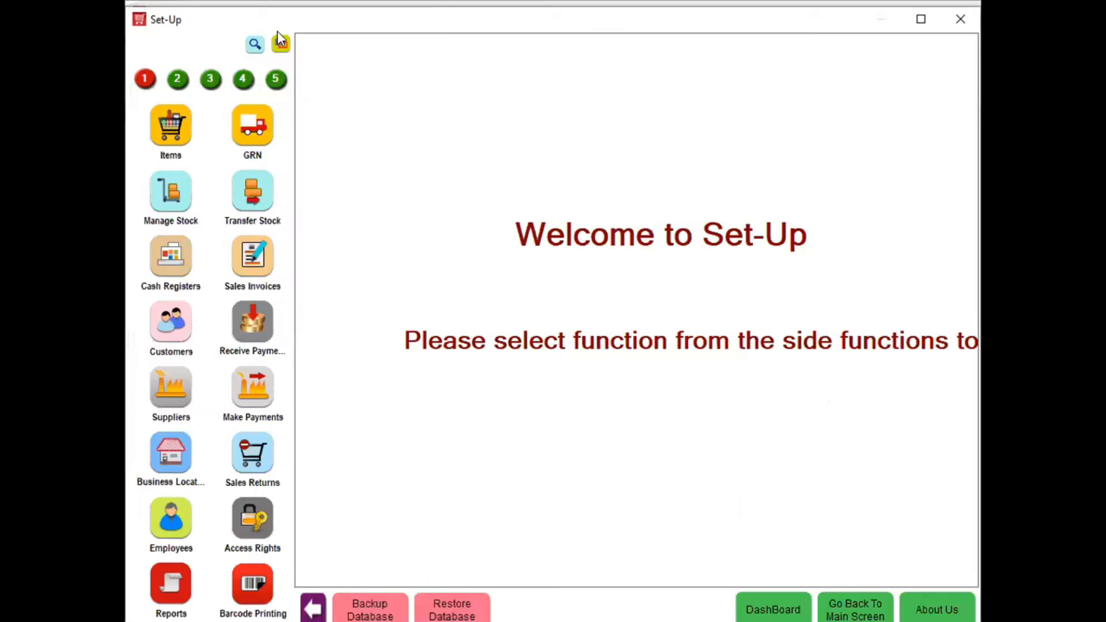
left_click(254, 46)
type("cu")
left_click(254, 46)
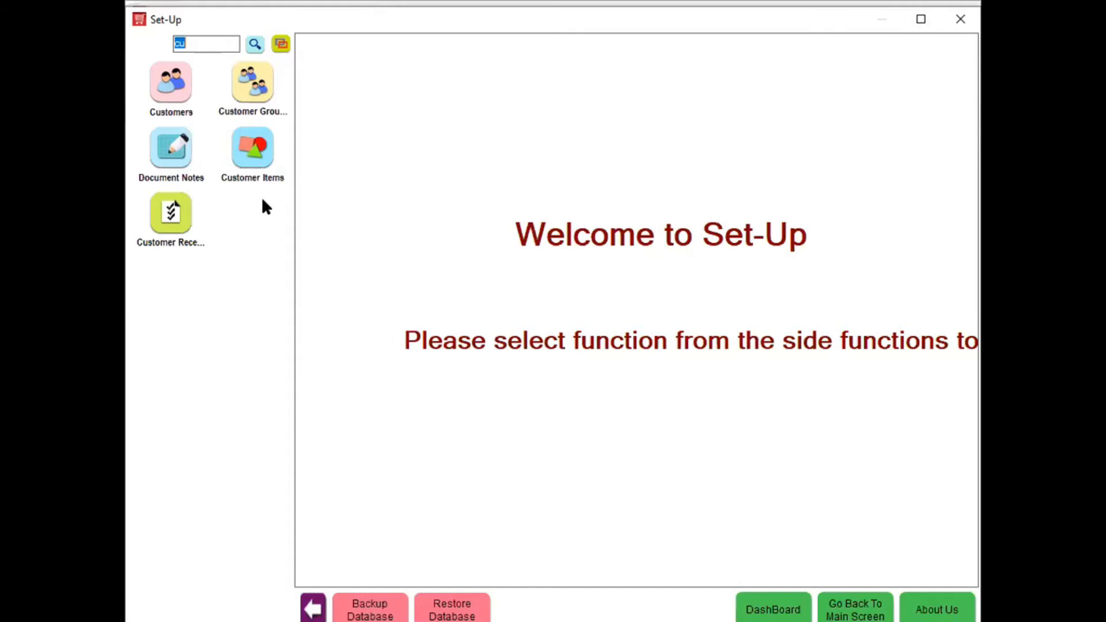
left_click(255, 151)
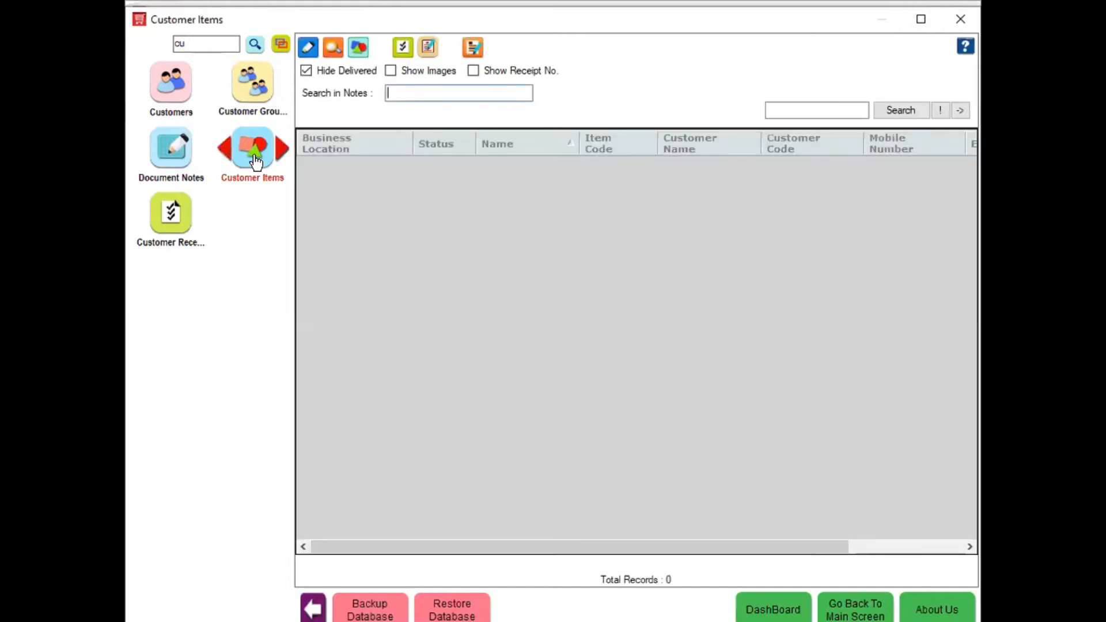
- Start customer receipt Cap-CR00001 for the new customer and add customer item CI00001
left_click(166, 219)
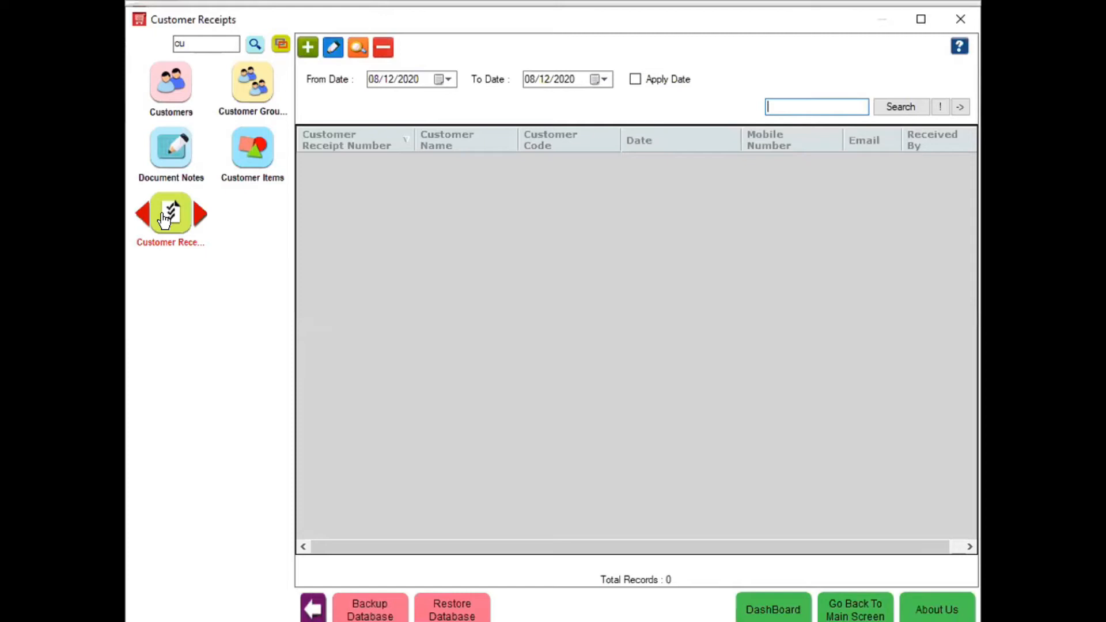
left_click(309, 50)
left_click(339, 142)
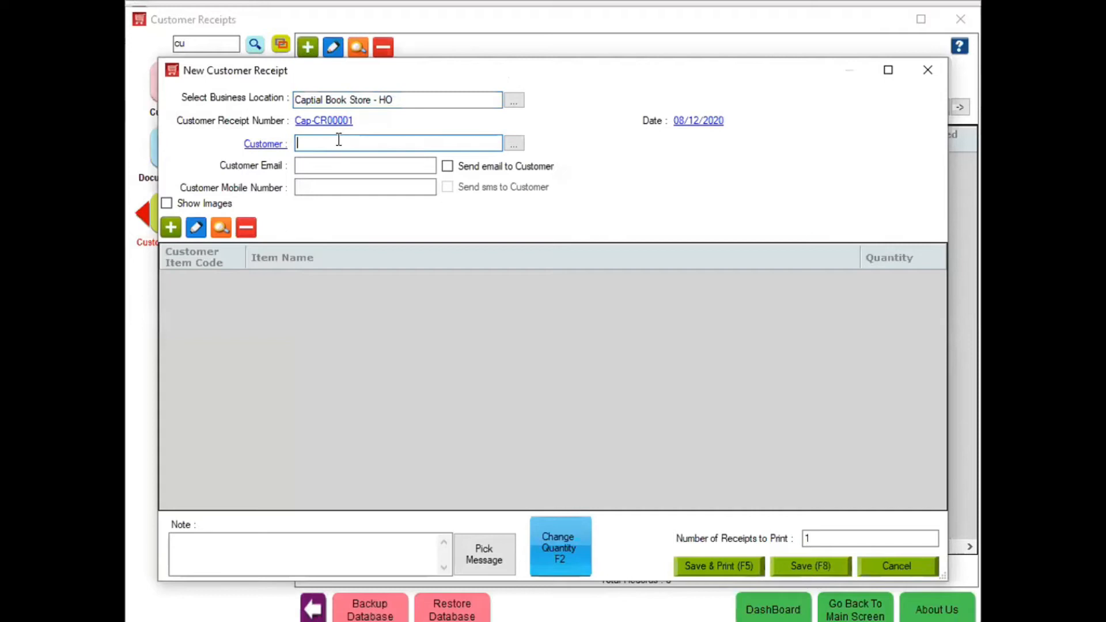
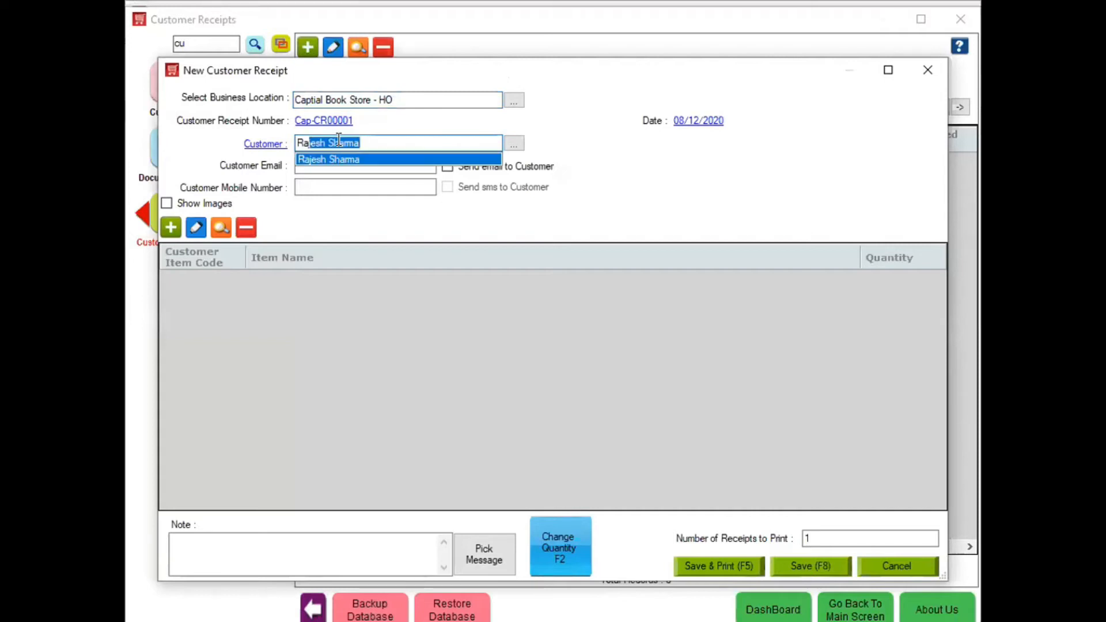
key("Return")
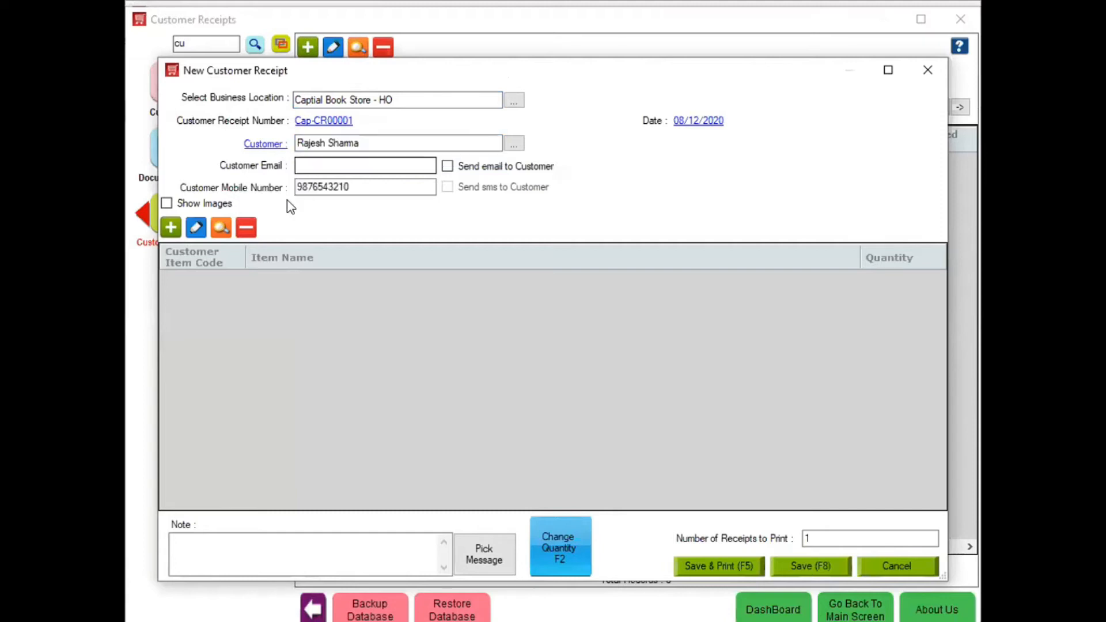
left_click(170, 228)
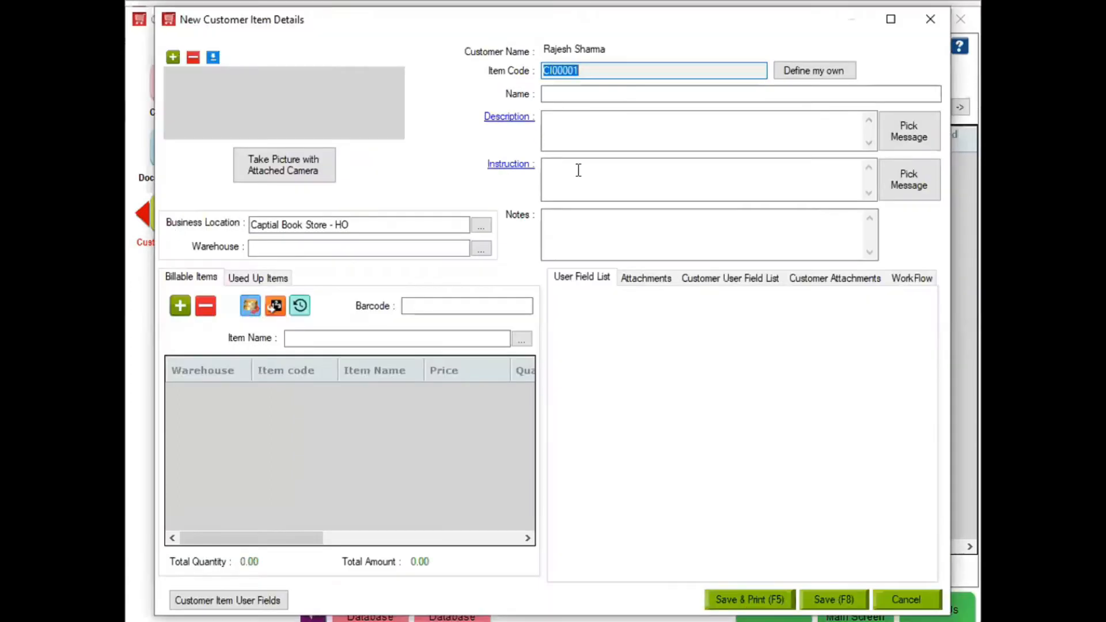
- Add Neck and Mohuri as saved description notes
left_click(609, 90)
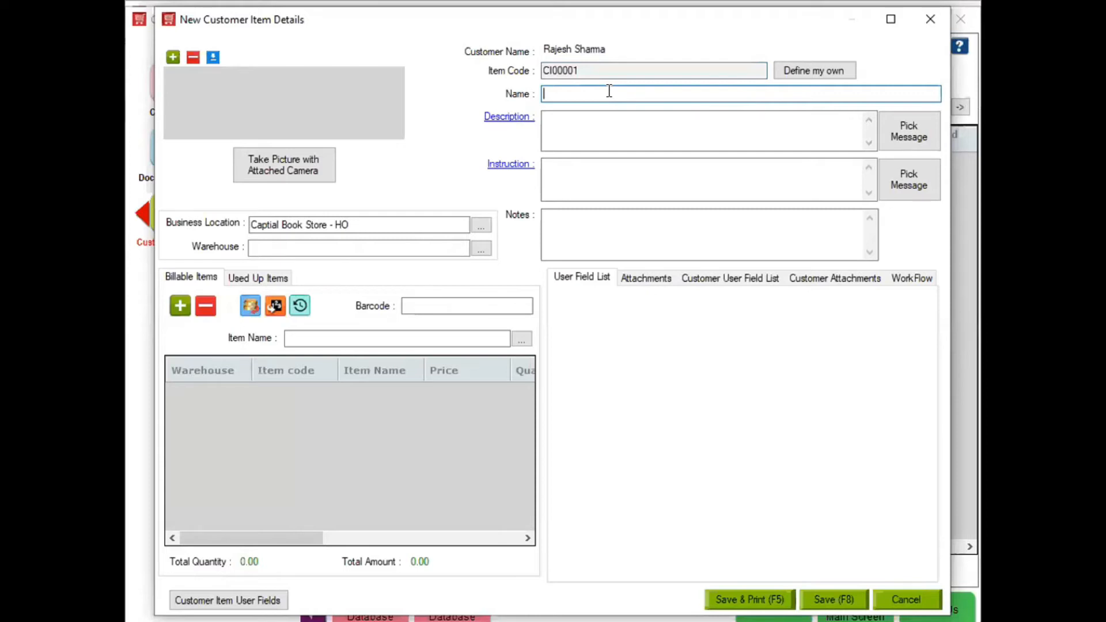
left_click(903, 134)
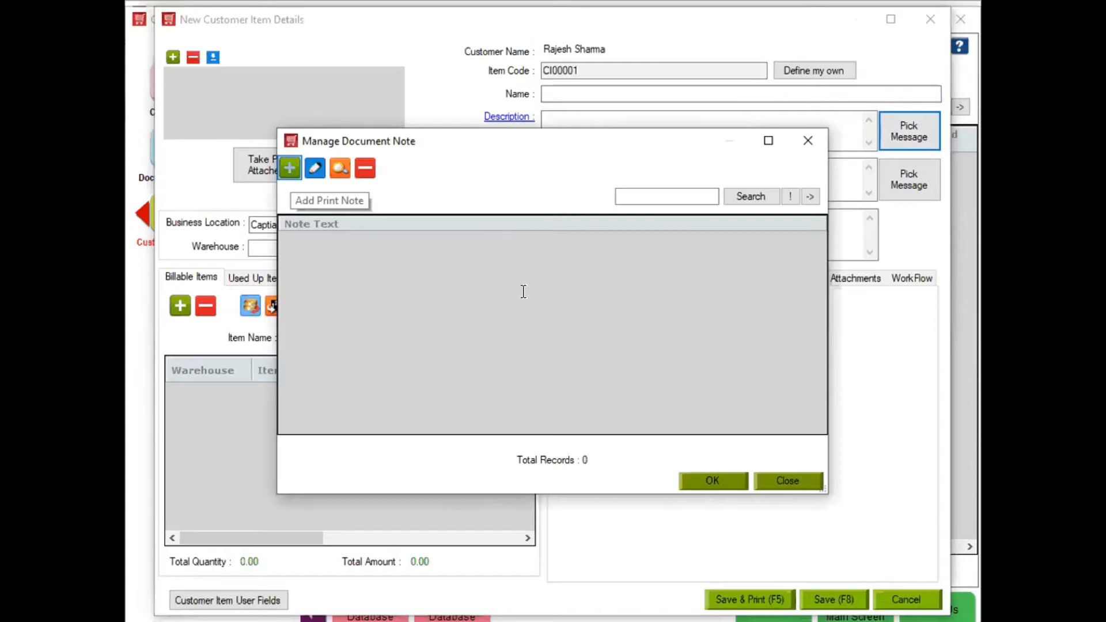
type("Neck")
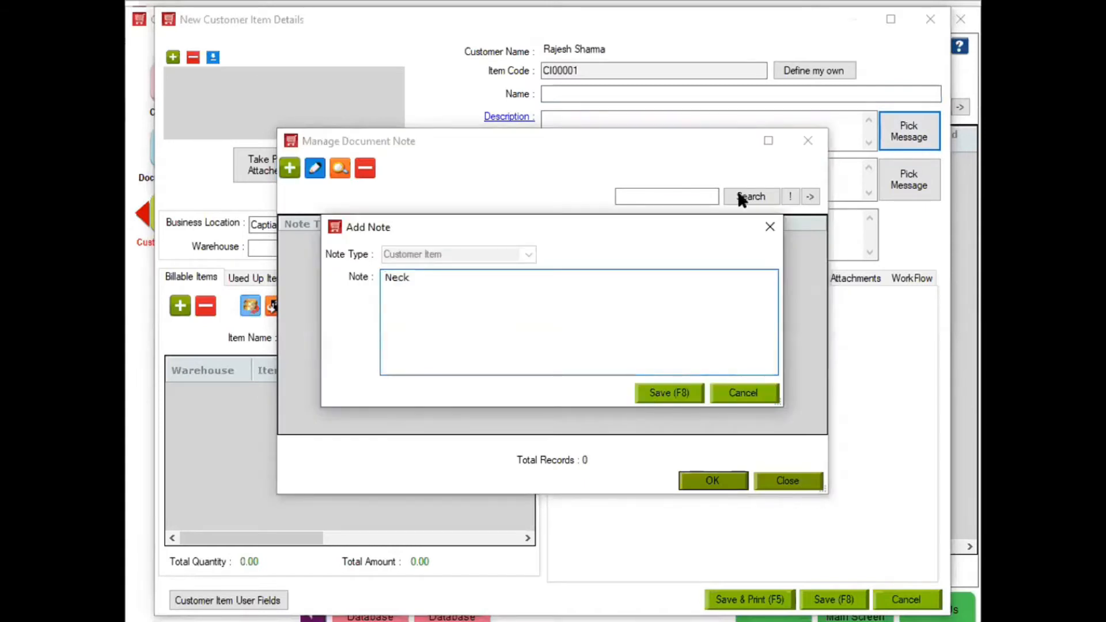
key("F8")
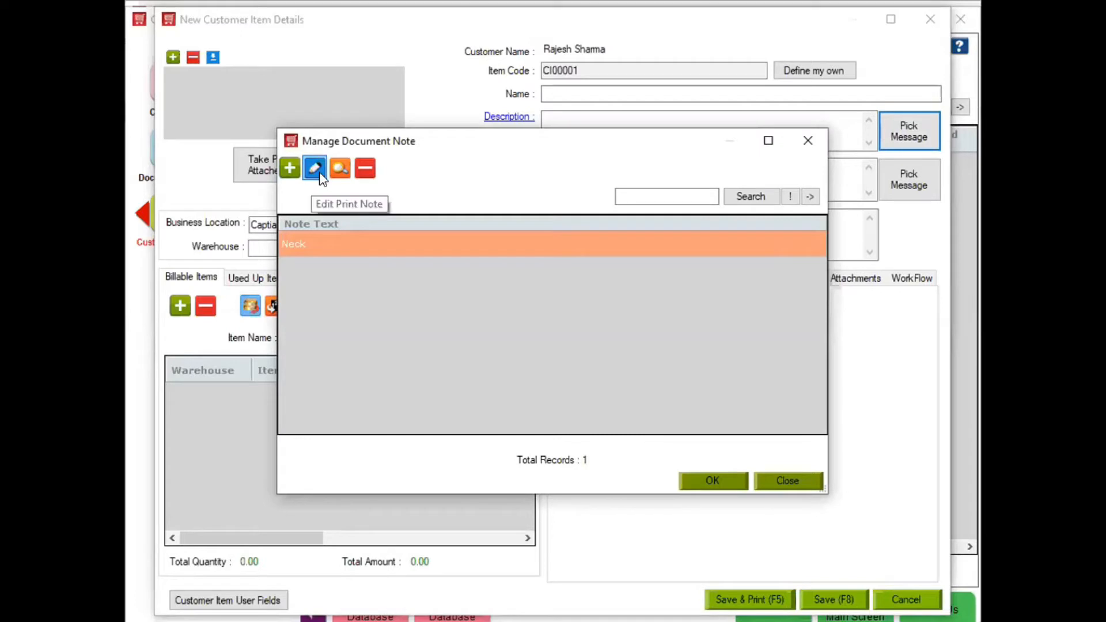
left_click(290, 168)
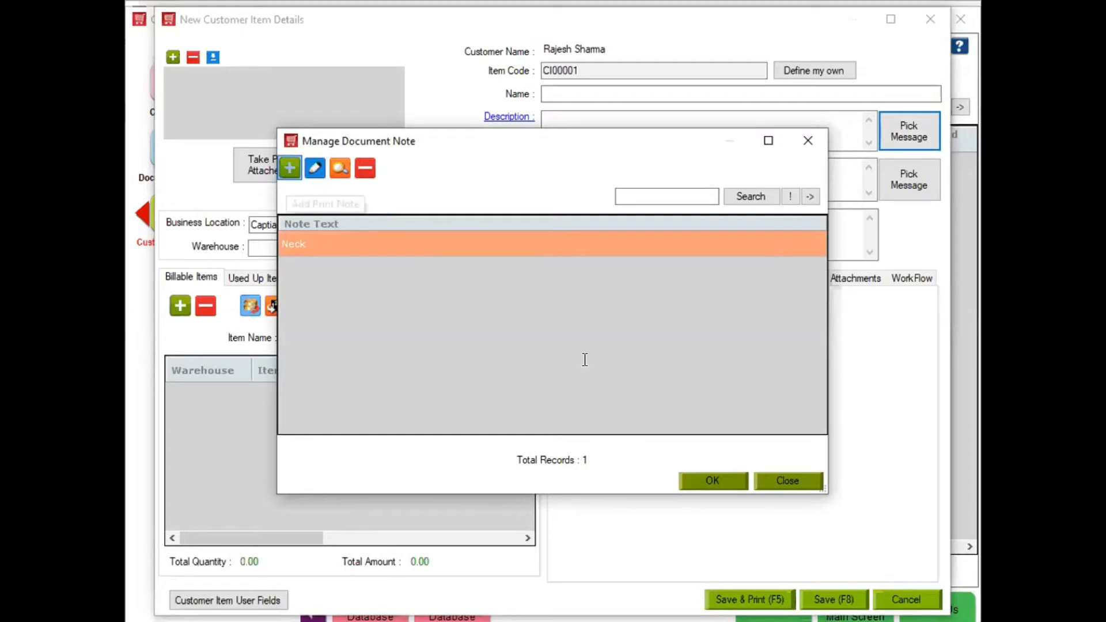
type("Mohuri")
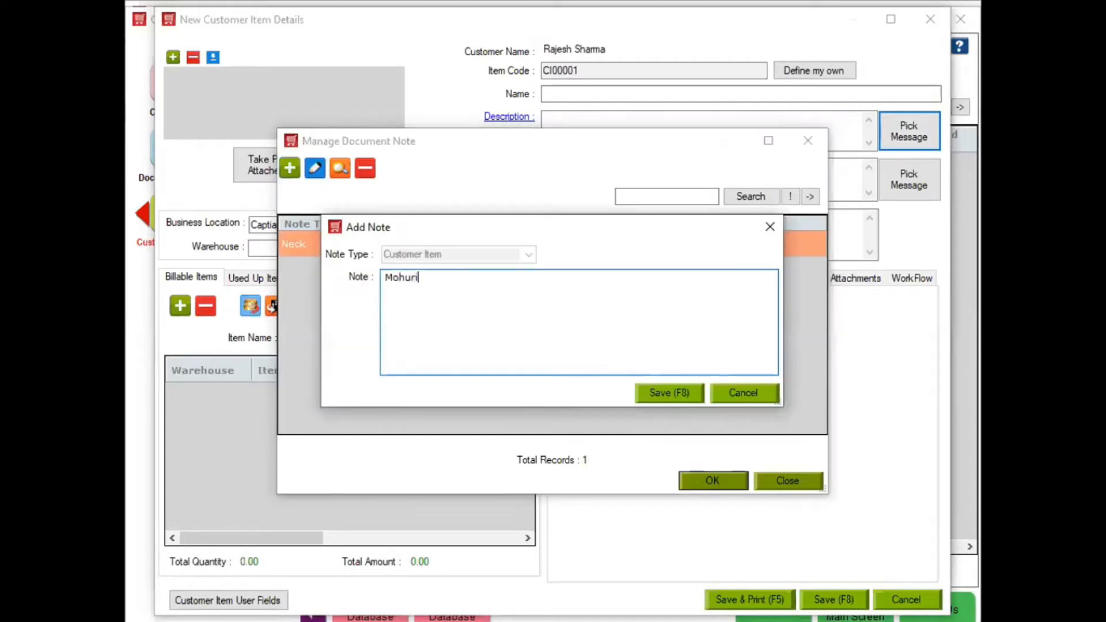
left_click(682, 395)
- Add Waist and Legth as saved notes, then begin another new note
left_click(290, 168)
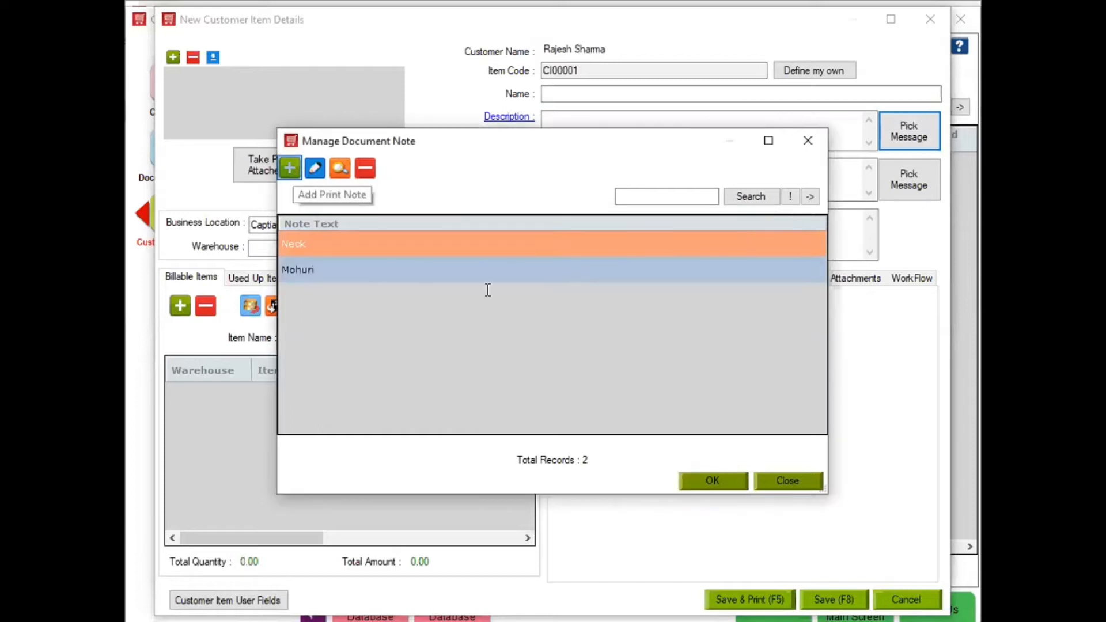
type("Waist")
key("Return")
key("BackSpace")
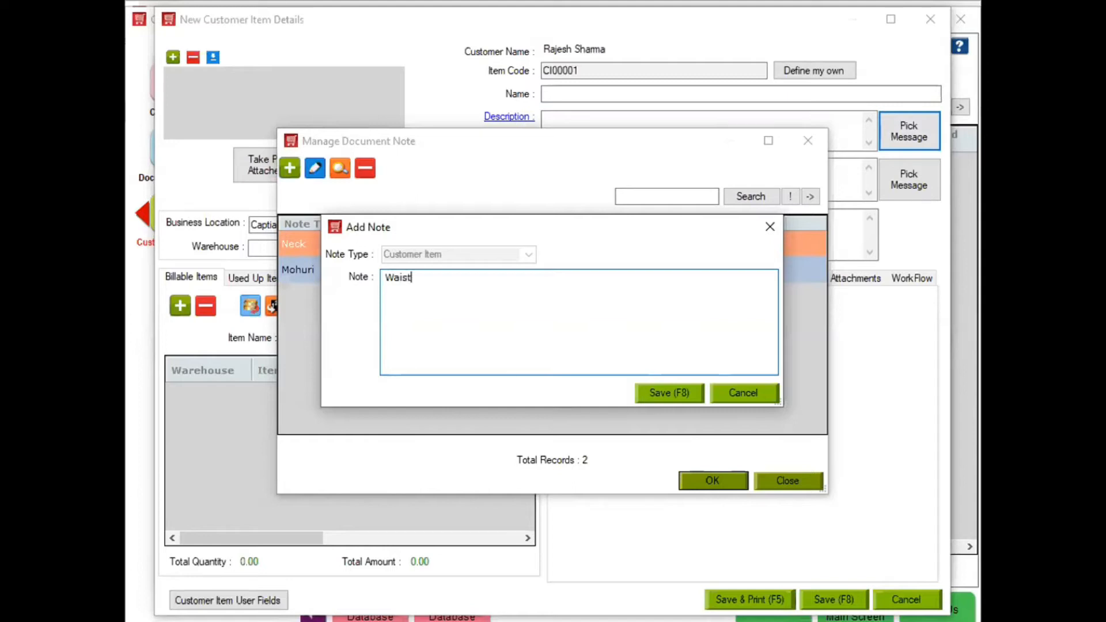
left_click(654, 396)
left_click(289, 170)
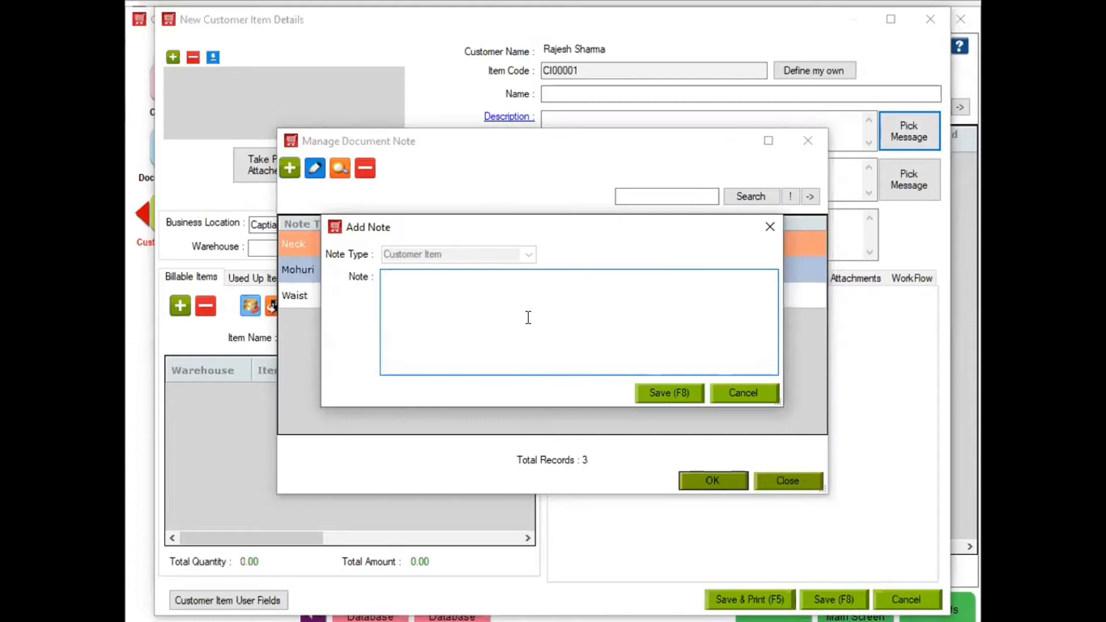
type("Legth")
left_click(687, 393)
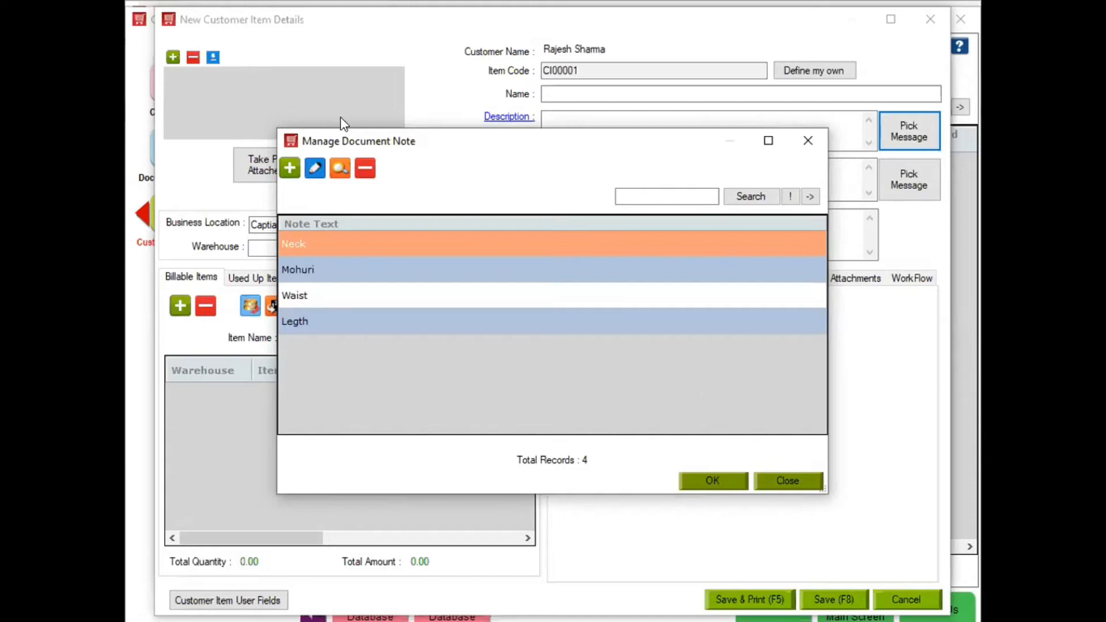
left_click(290, 168)
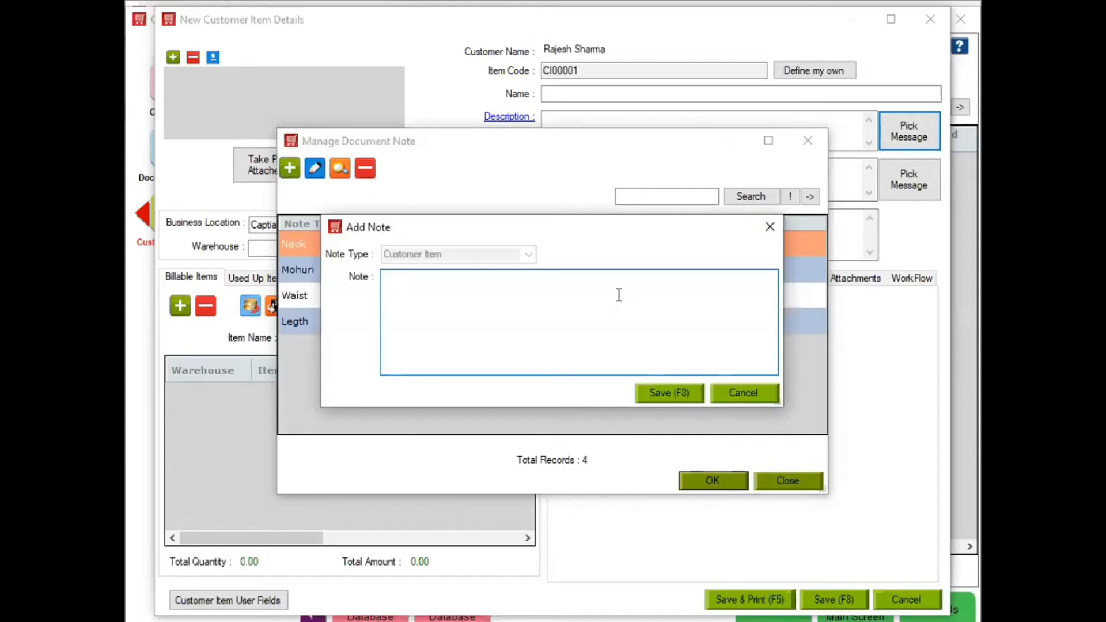
- Save a 'Pant Description' note with Length:, Waist: and Hip: lines, and select it
type("Pant Description")
key("Return")
type("Length:")
key("Return")
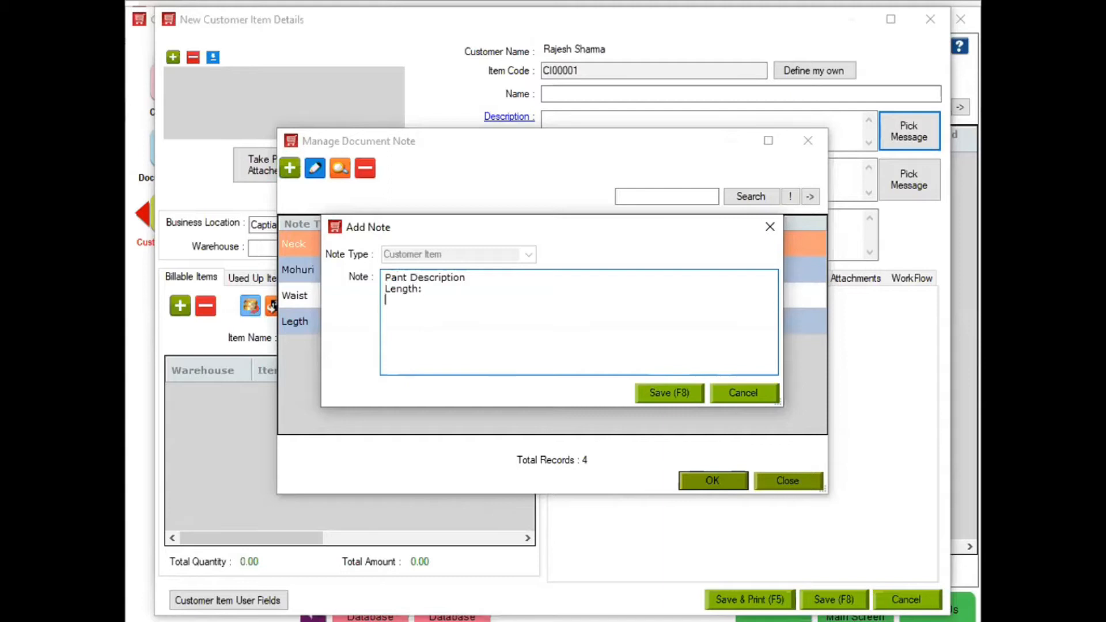
type("Wait")
key("BackSpace")
type("st:")
key("Return")
type("Hip:")
key("Return")
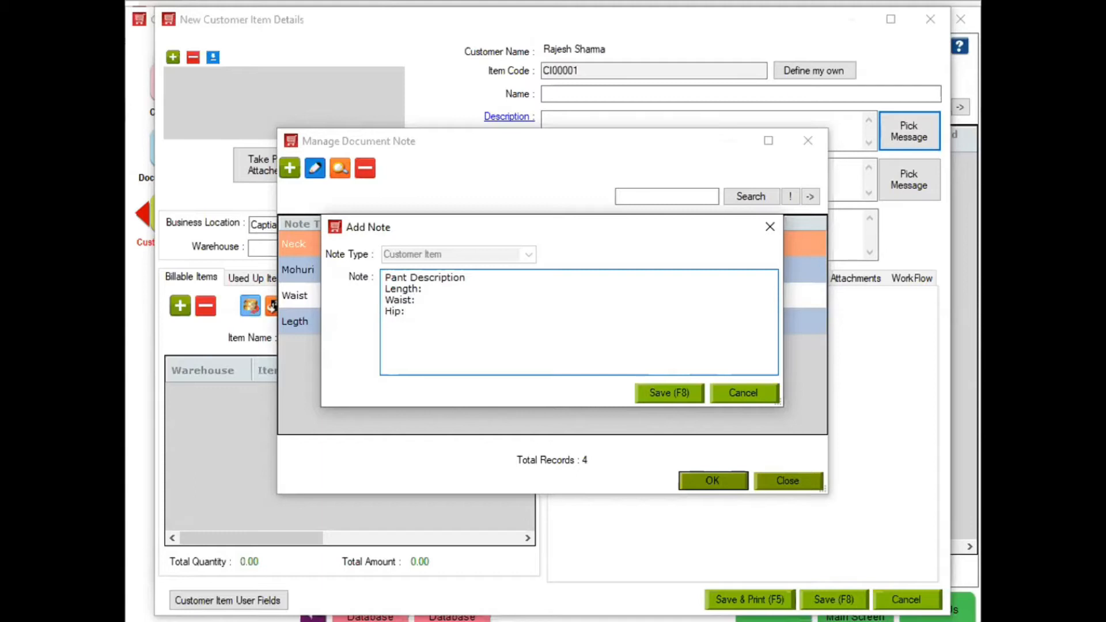
left_click(678, 387)
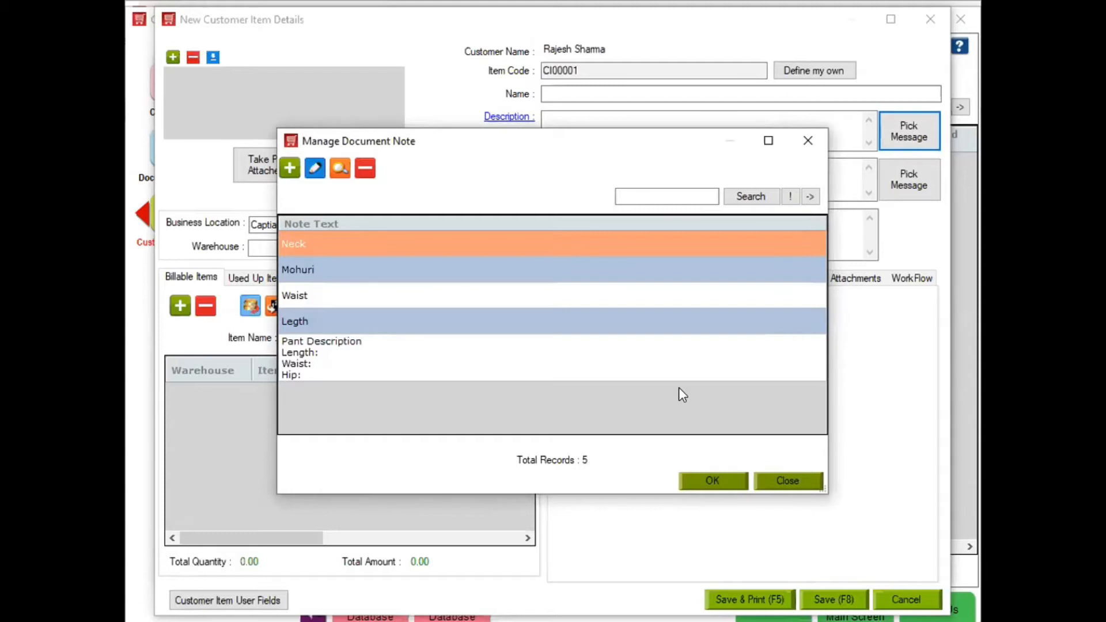
left_click(635, 370)
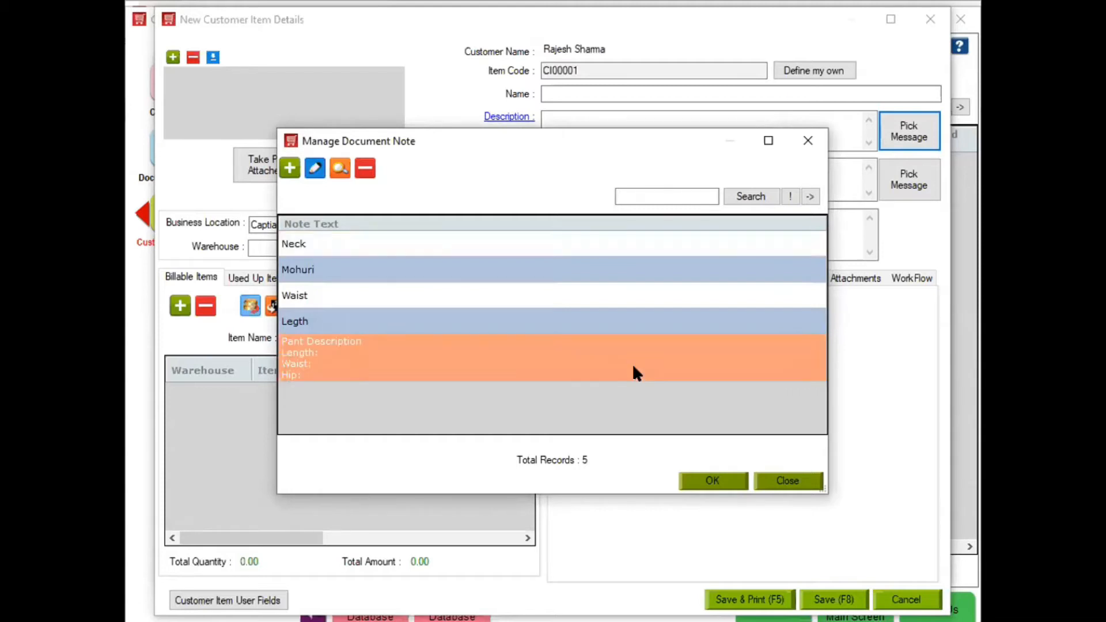
- Insert the Pant Description note and fill in Length 26, Waist 34 and Hip 20
left_click(715, 479)
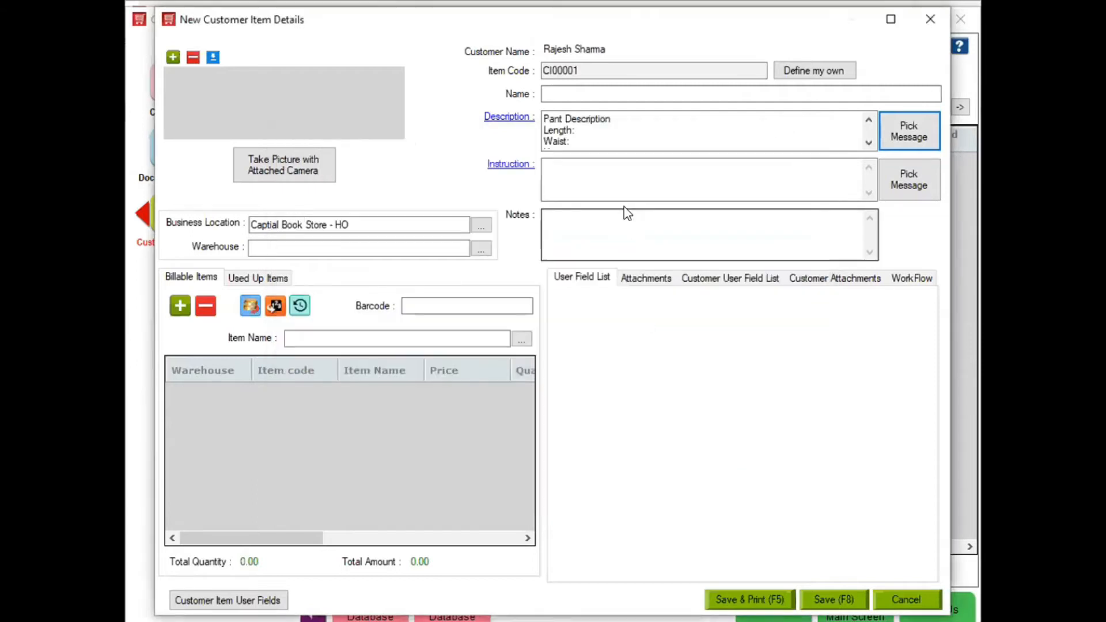
left_click(604, 133)
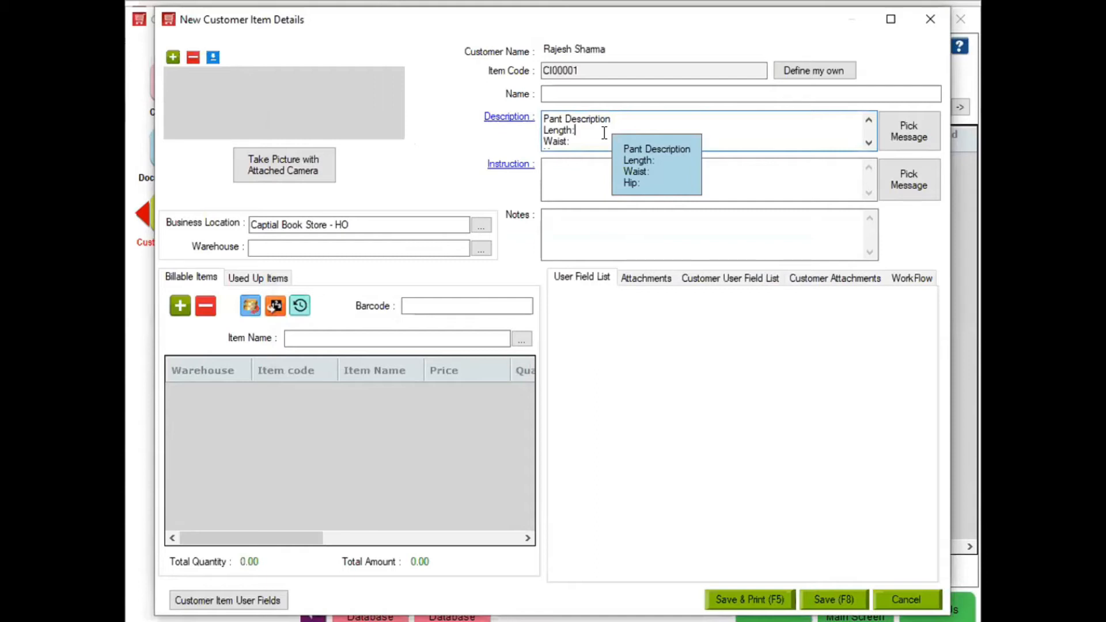
type("26")
type("34")
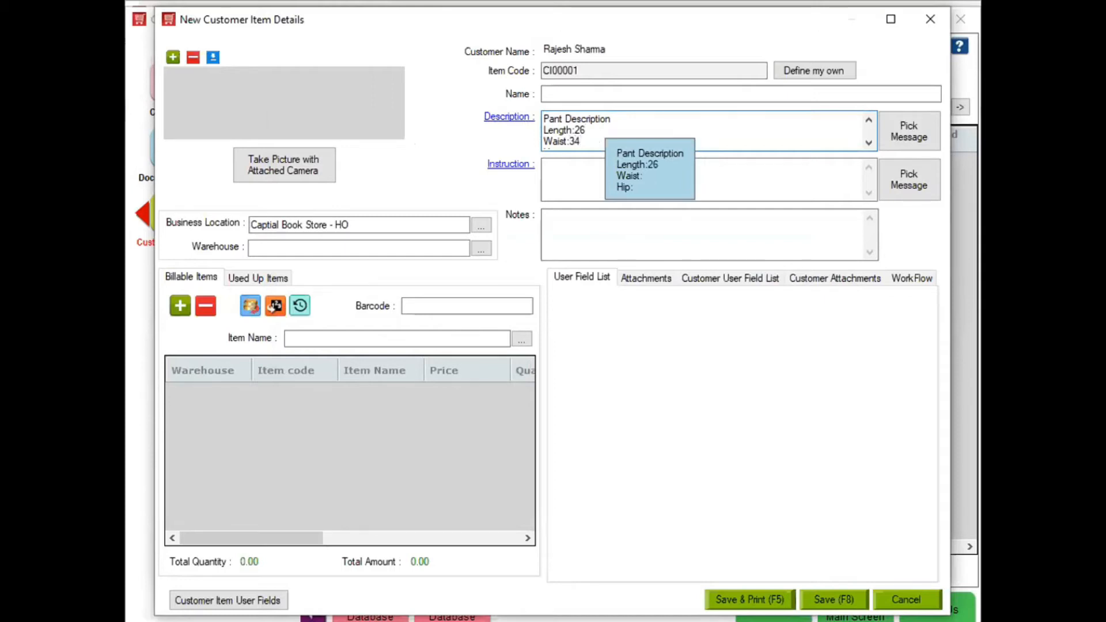
left_click(868, 143)
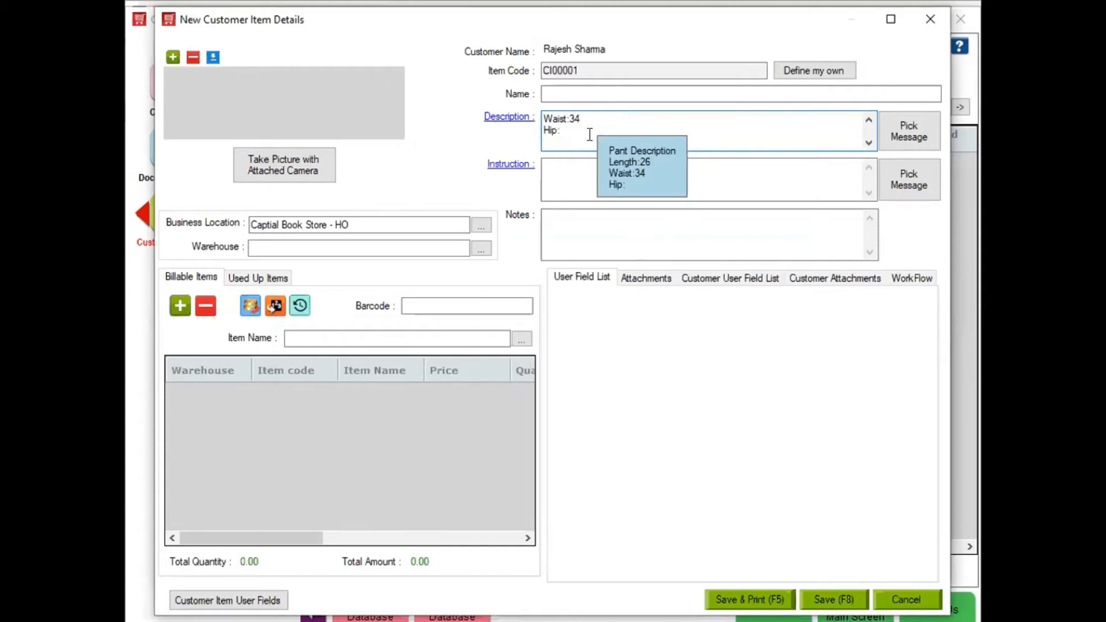
left_click(583, 130)
type("20")
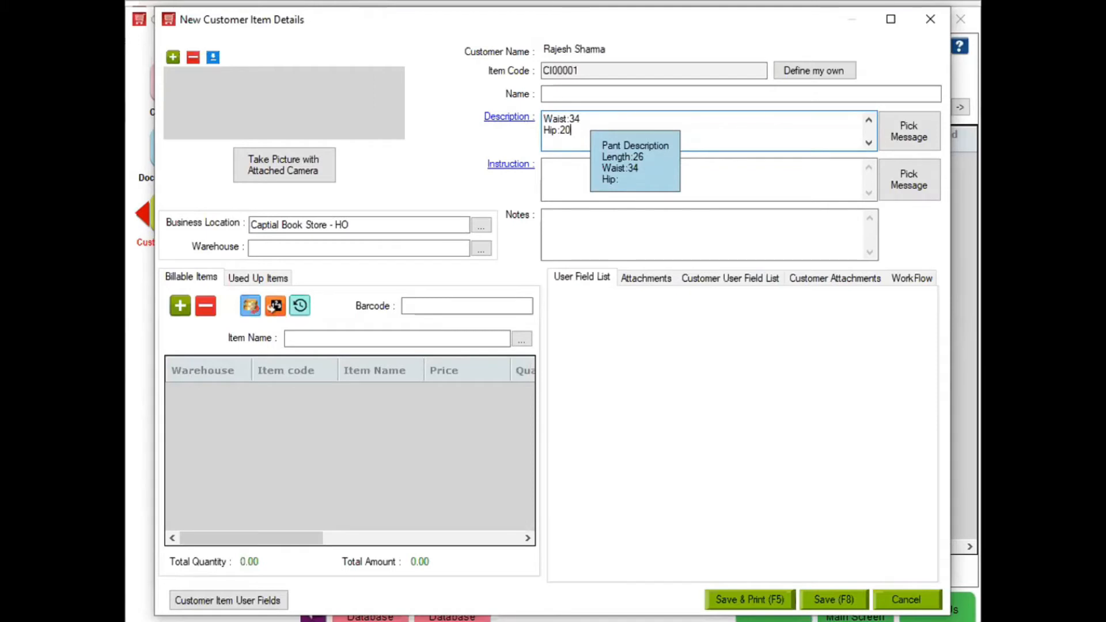
left_click(562, 95)
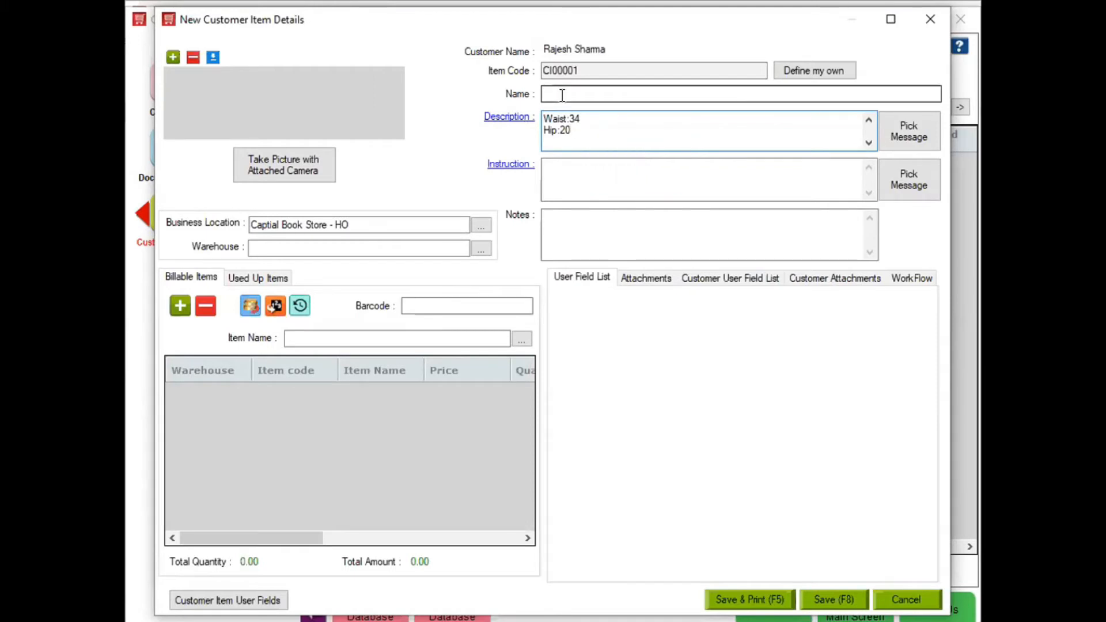
- Enter Pant as the item name and Regular Fit as its instruction
left_click(583, 93)
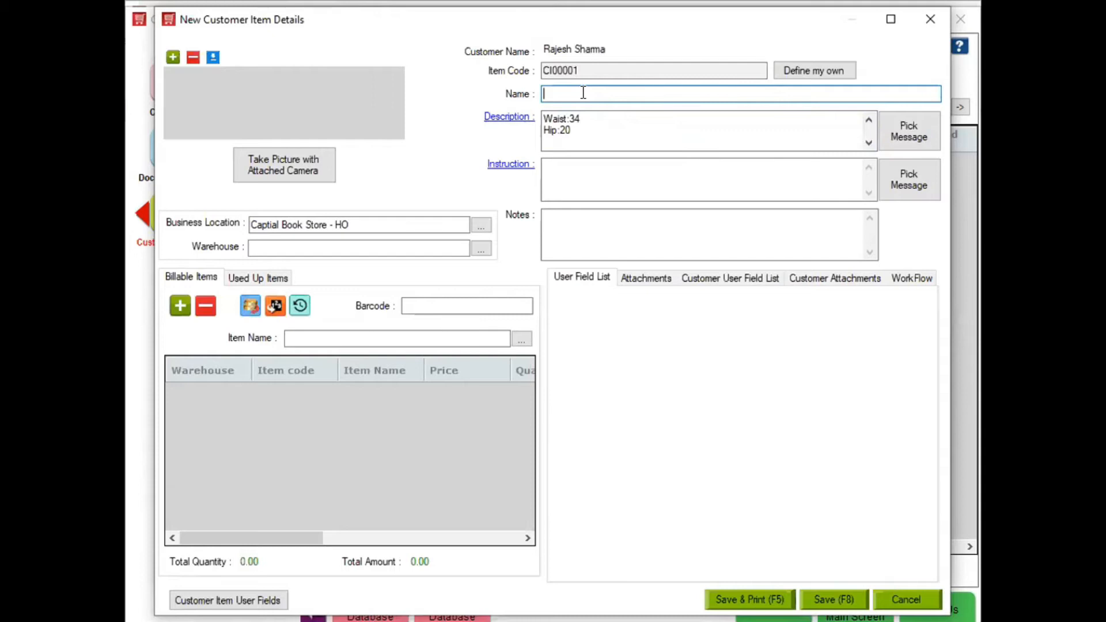
type("Pant")
left_click(588, 170)
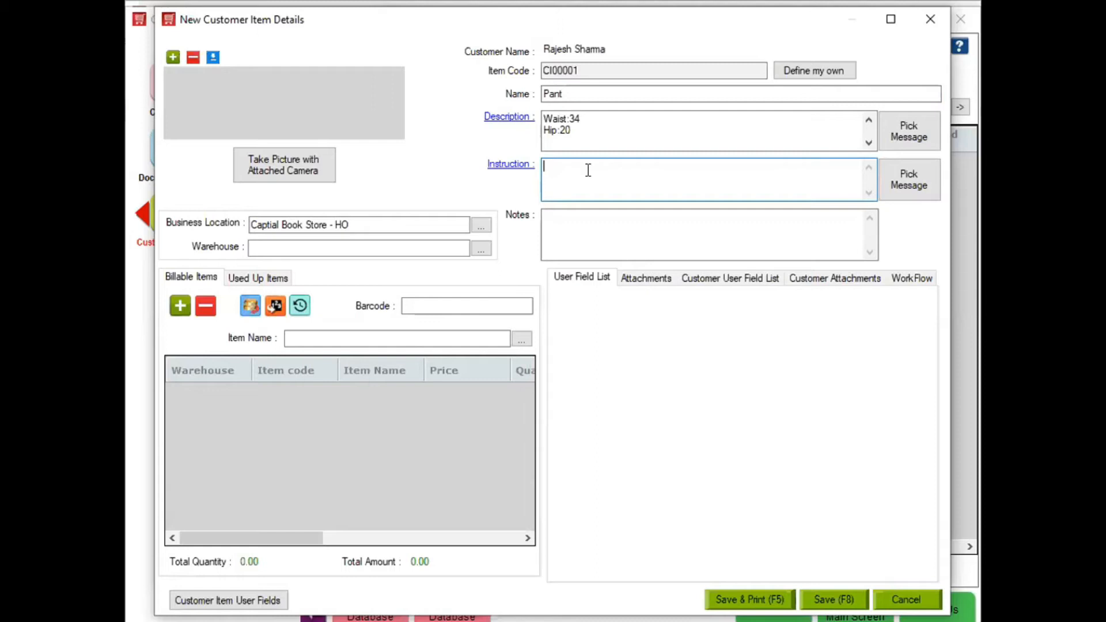
type("L")
key("BackSpace")
type("Regular Fit")
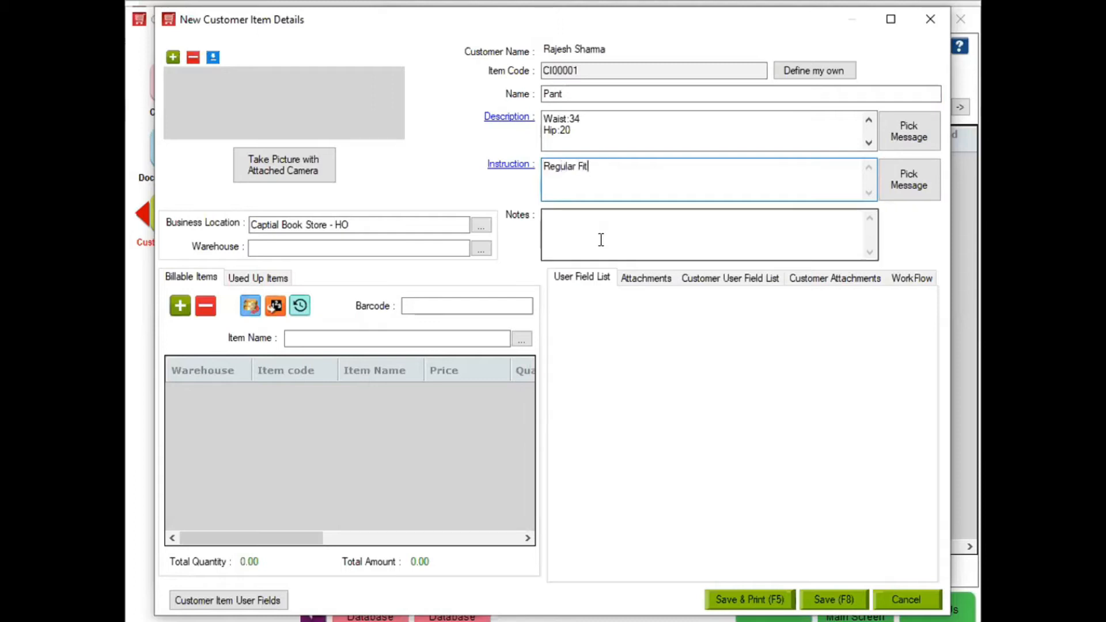
left_click(601, 240)
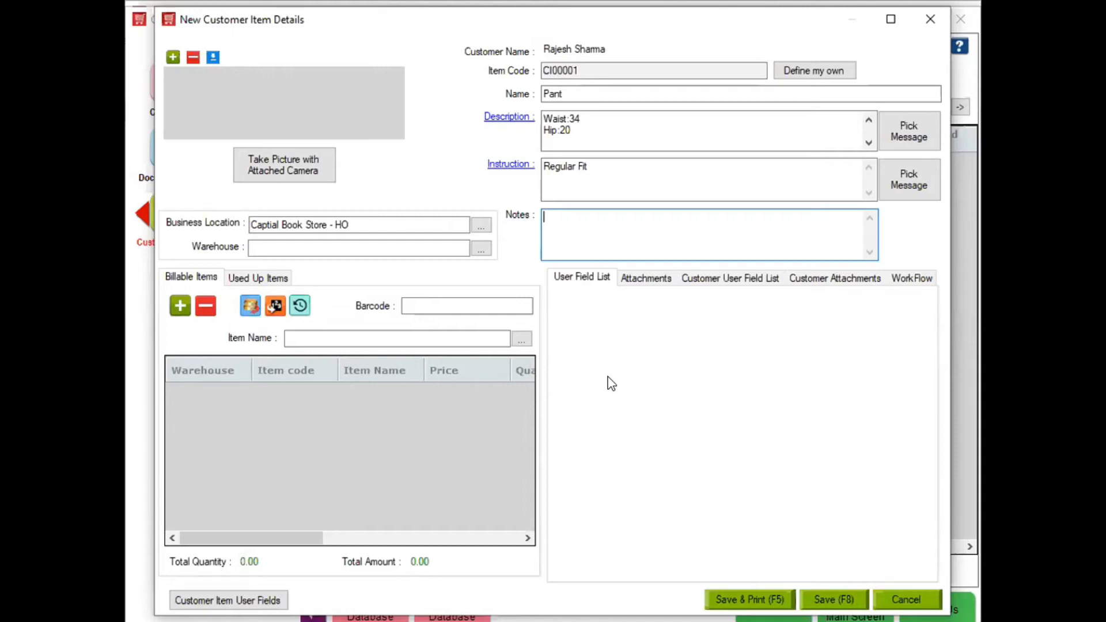
left_click(906, 179)
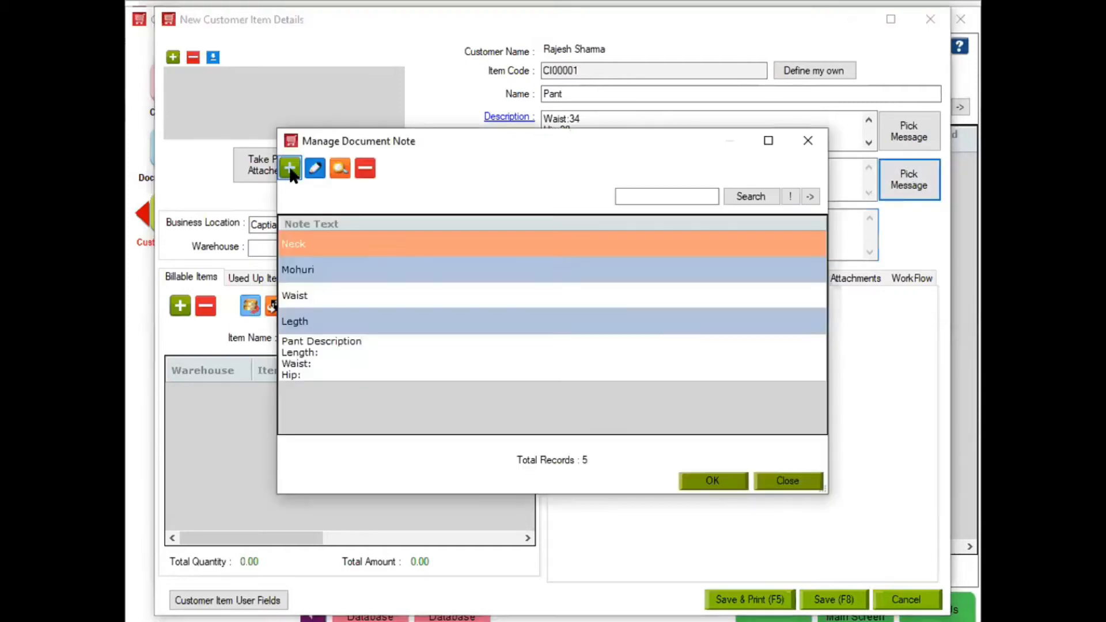
- Save a new 'Delivery:' message and add it to the Pant instruction as Delivery:25/12/2020
left_click(290, 168)
type("De")
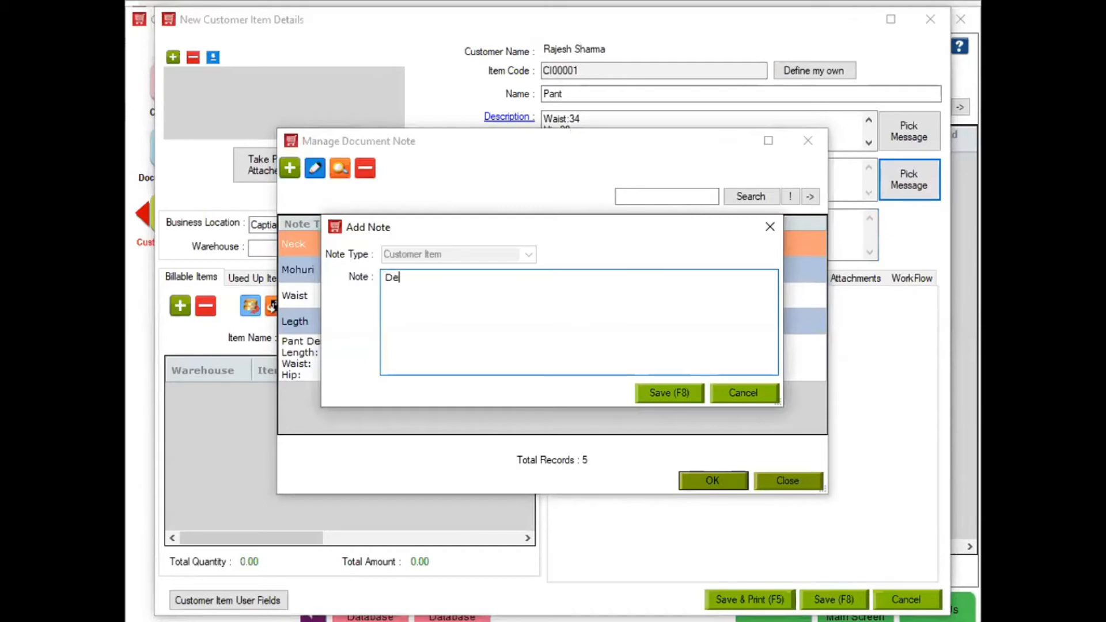
type("livery:")
key("Return")
left_click(680, 400)
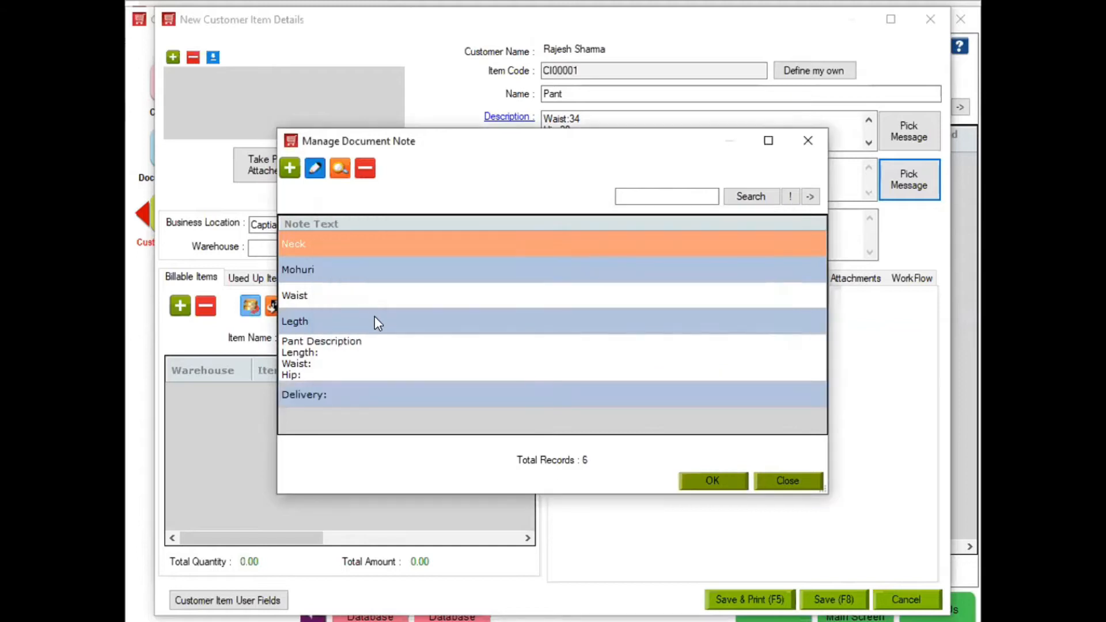
left_click(396, 400)
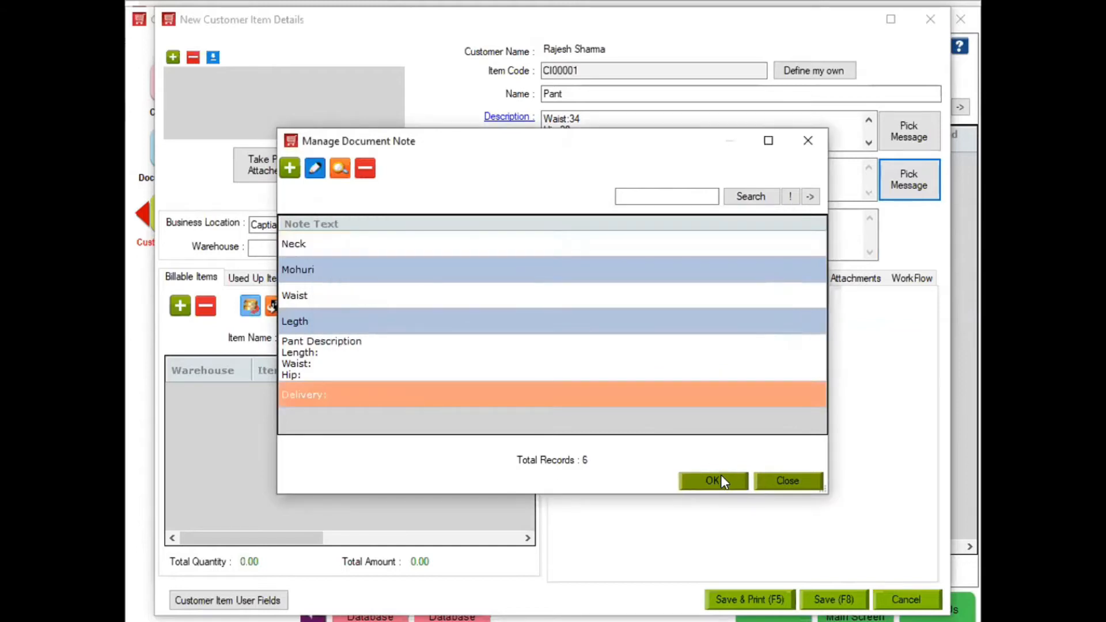
left_click(714, 480)
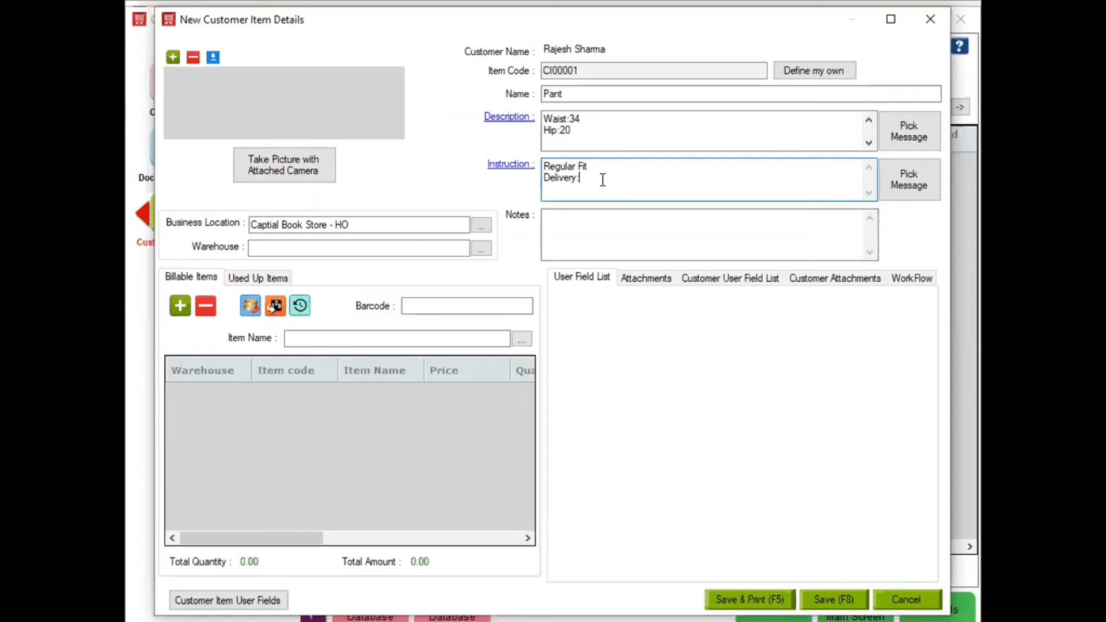
type("25/12/2020")
left_click(750, 281)
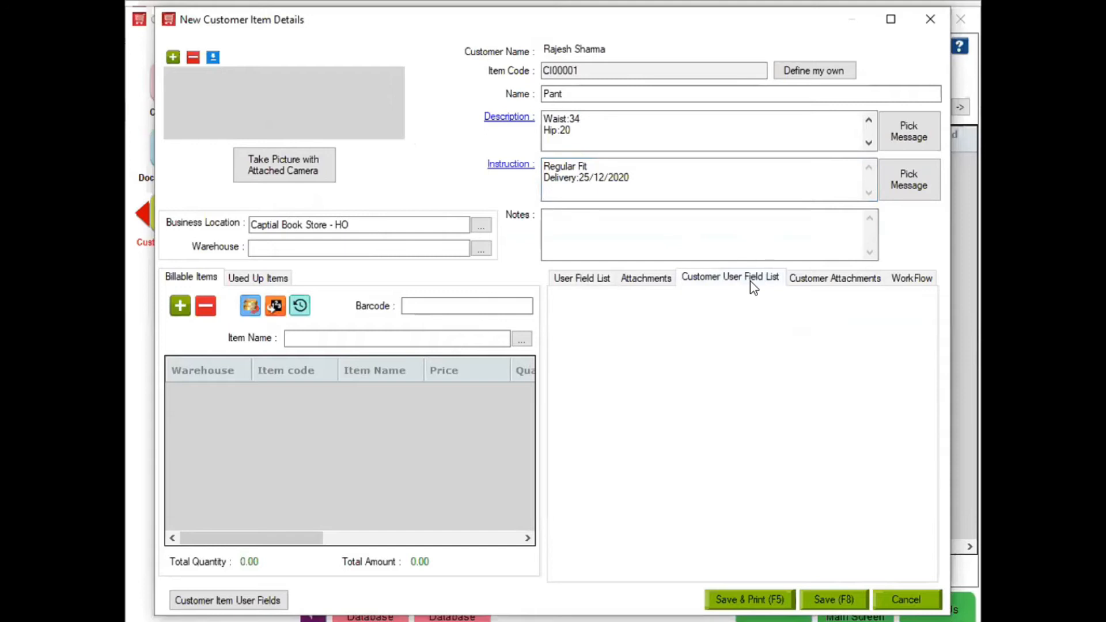
left_click(598, 283)
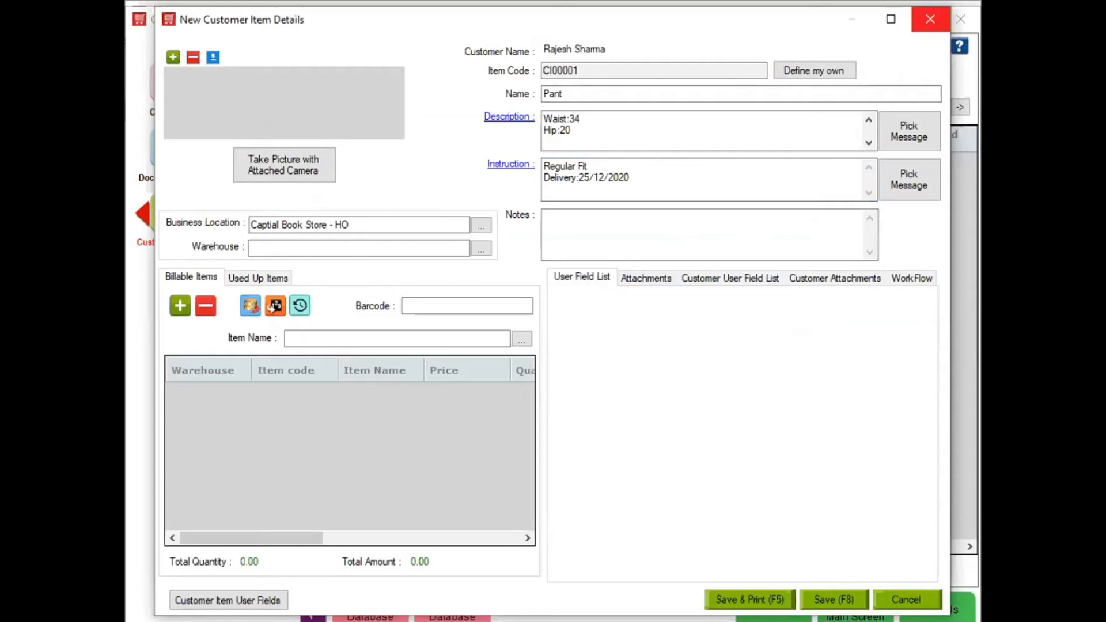
- Close the customer item and receipt windows, then search 'sett' to open Settings
left_click(930, 19)
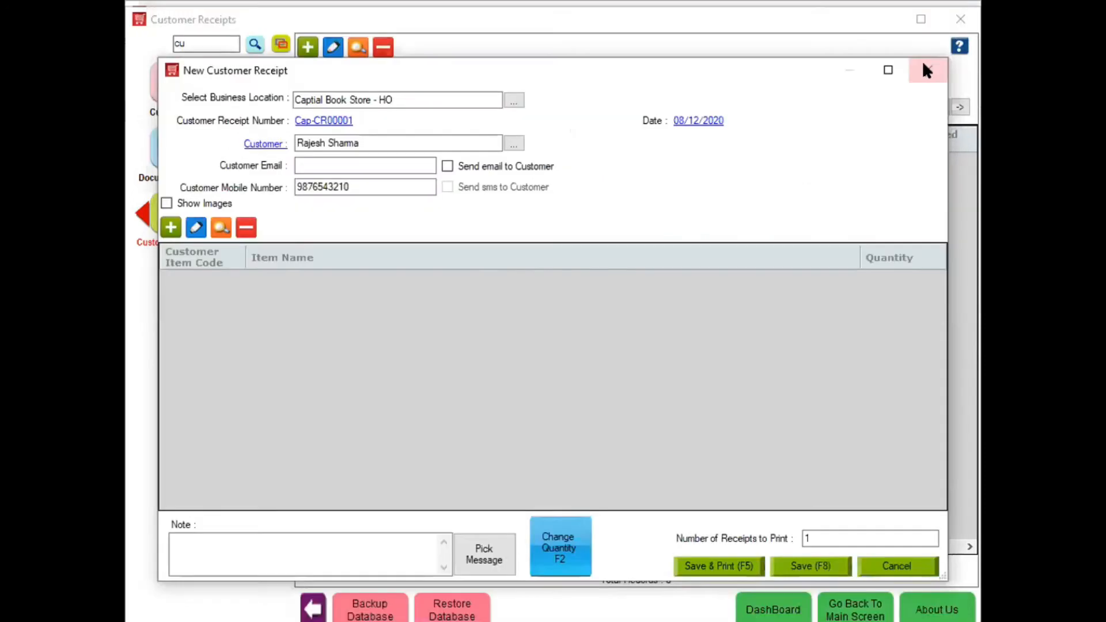
left_click(927, 70)
double_click(199, 46)
key("BackSpace")
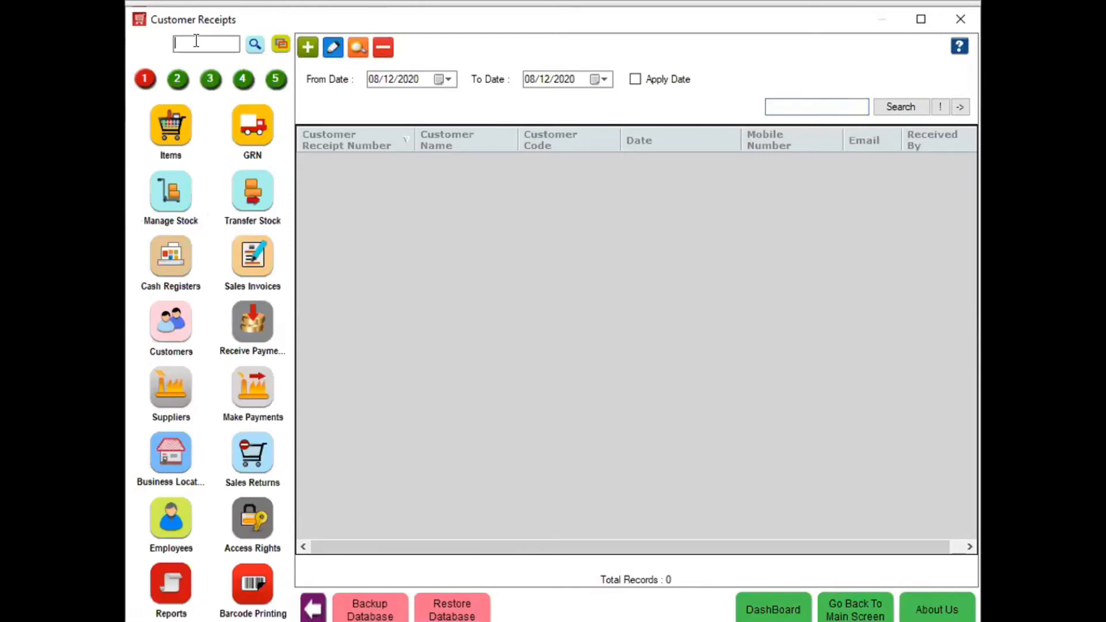
type("sett")
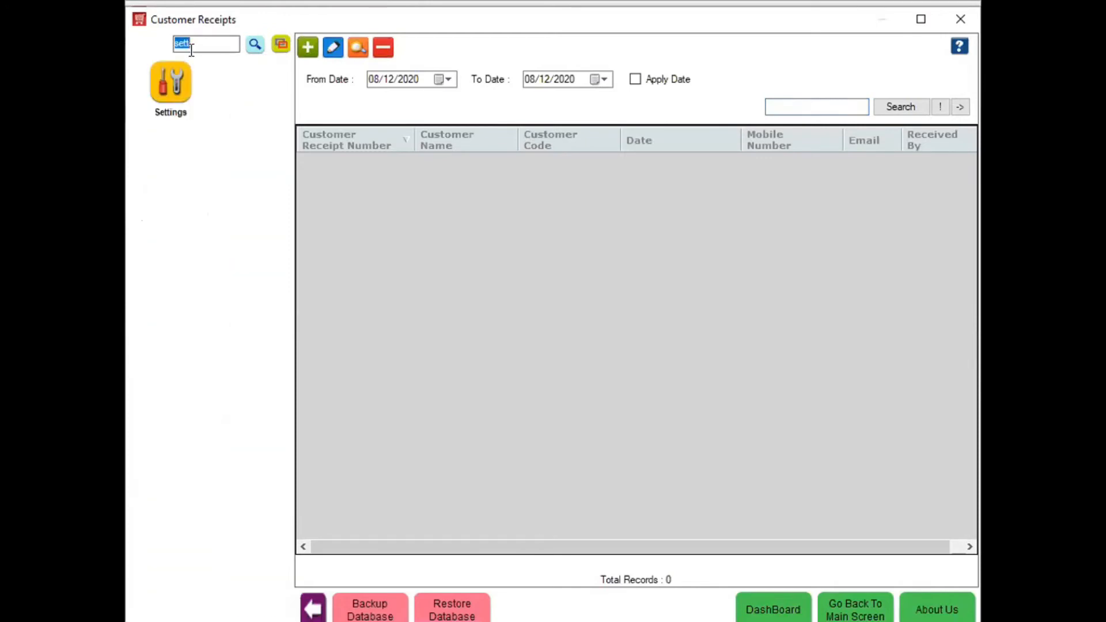
left_click(178, 80)
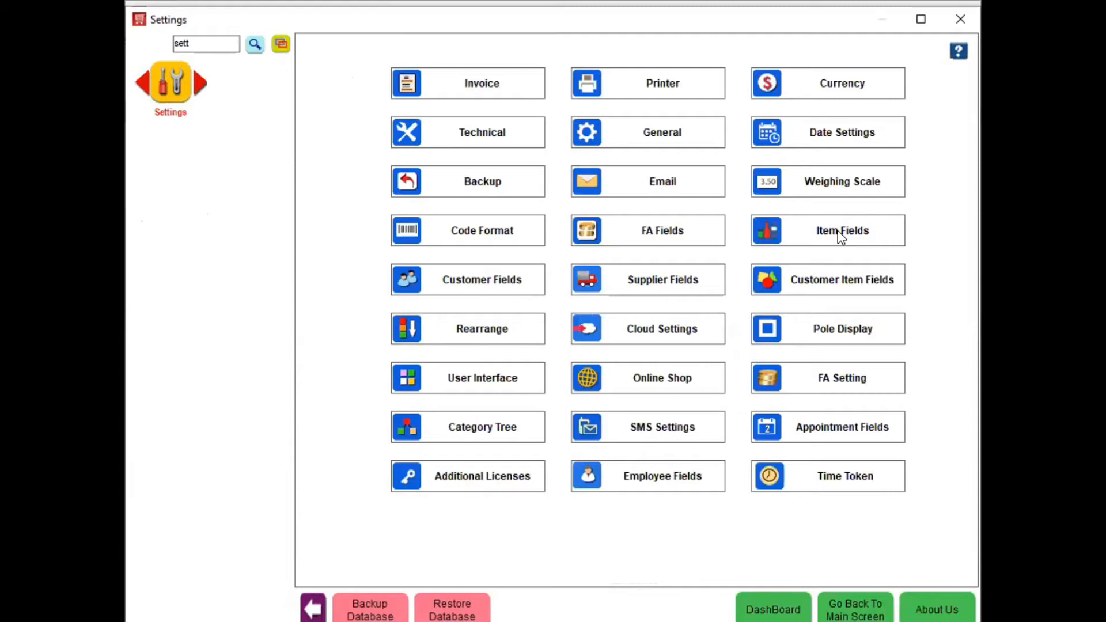
- Create a customer item user field named 'Trail Date' of type Date Time
left_click(833, 291)
left_click(173, 164)
left_click(546, 272)
type("Delet")
key("BackSpace")
key("BackSpace")
type("ivery a")
key("BackSpace")
key("BackSpace")
key("BackSpace")
key("BackSpace")
key("BackSpace")
key("BackSpace")
key("BackSpace")
key("BackSpace")
key("BackSpace")
key("BackSpace")
type("Trail Date")
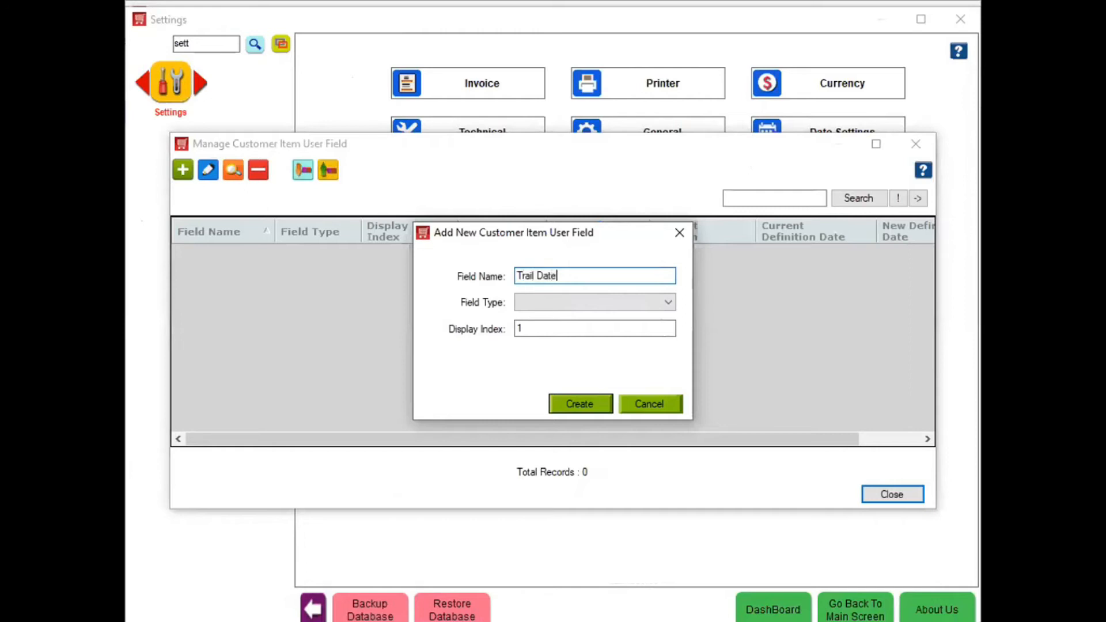
left_click(545, 311)
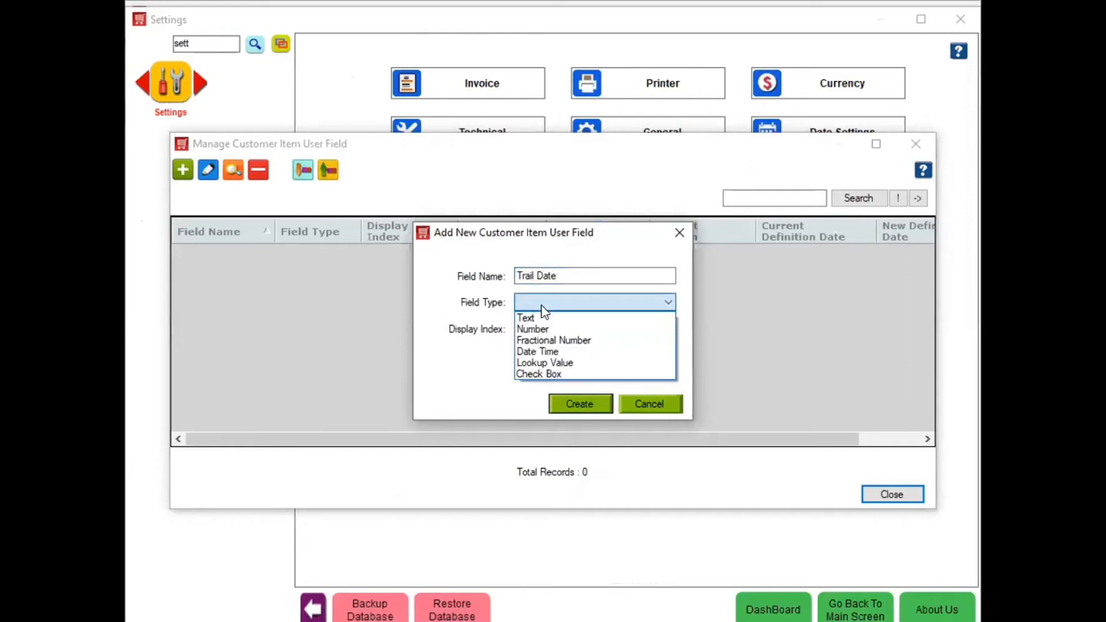
left_click(543, 348)
left_click(579, 403)
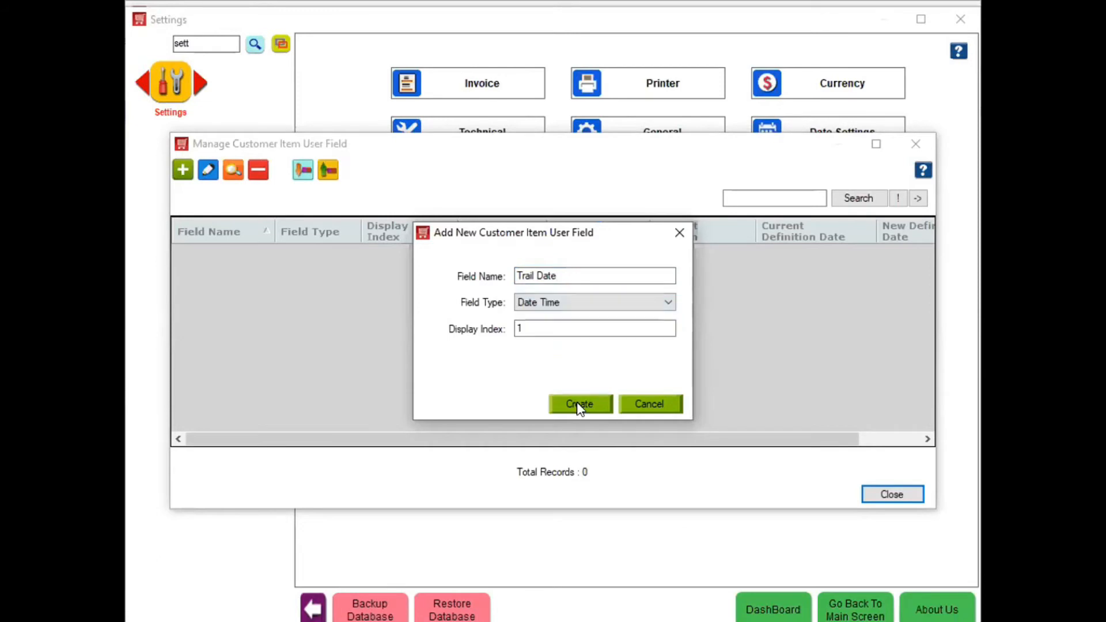
- Create a 'Delivery Date' customer item user field of type Lookup Value and close the manager
left_click(184, 172)
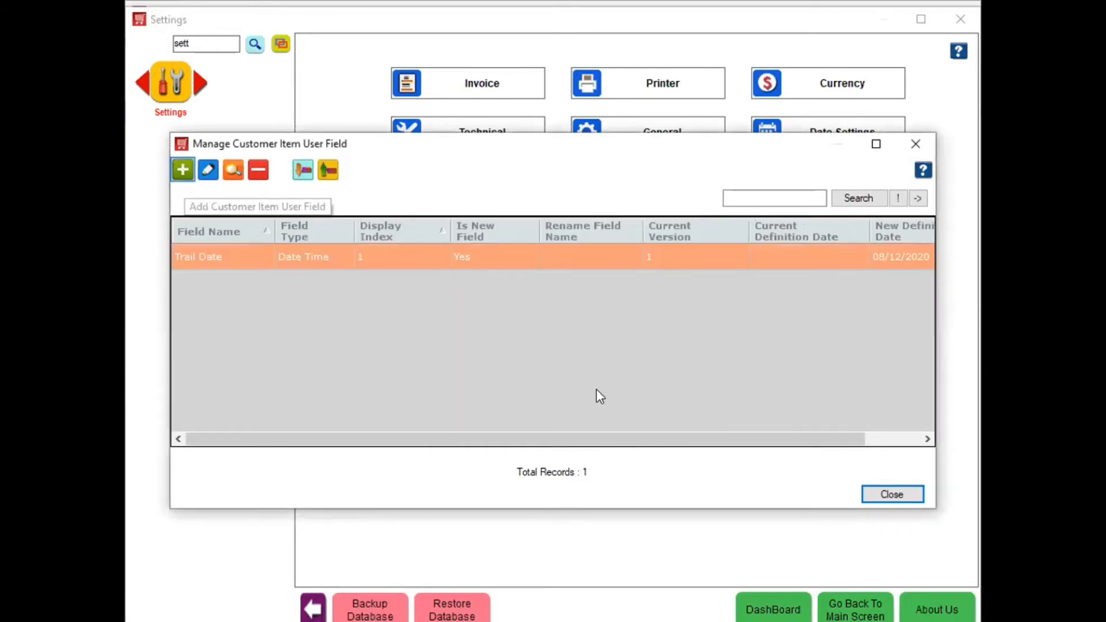
left_click(575, 277)
type("Delivery Date")
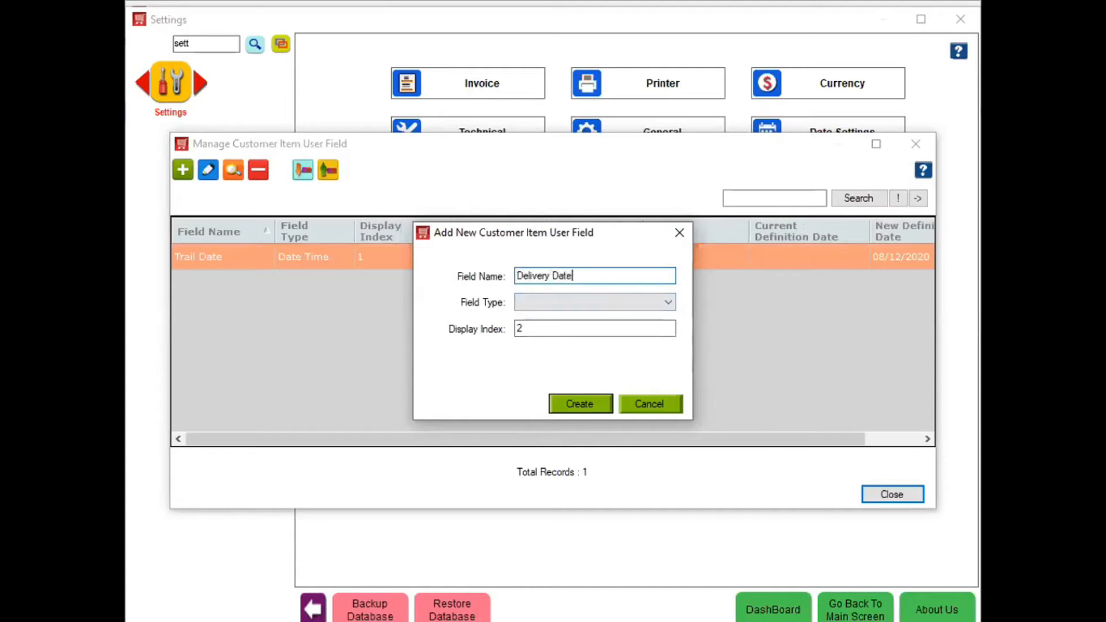
left_click(576, 302)
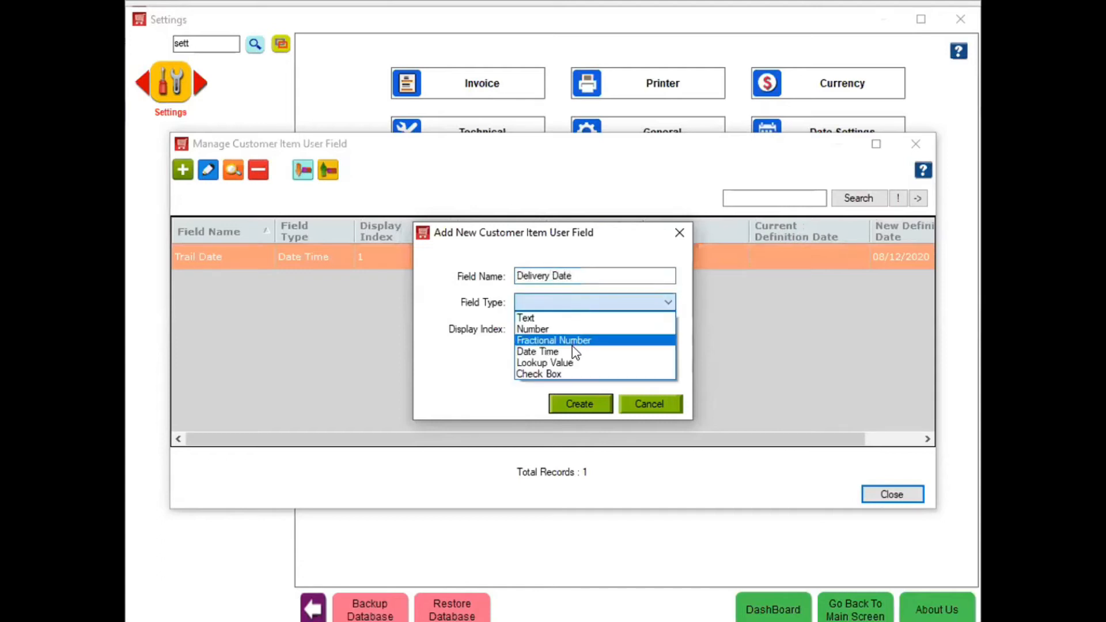
left_click(575, 375)
key("Down")
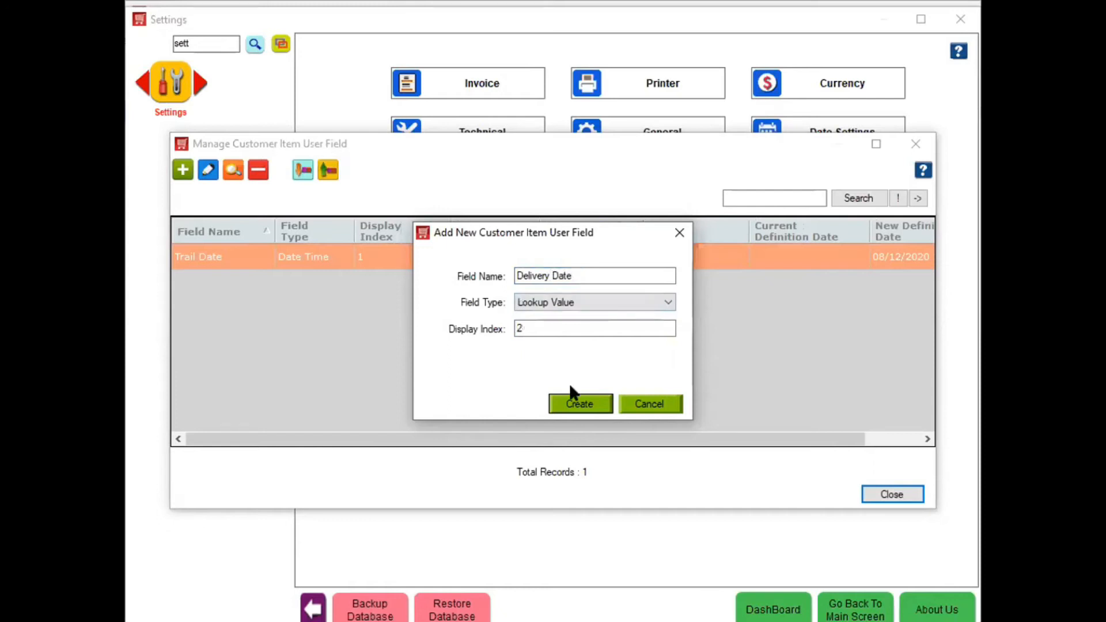
left_click(573, 405)
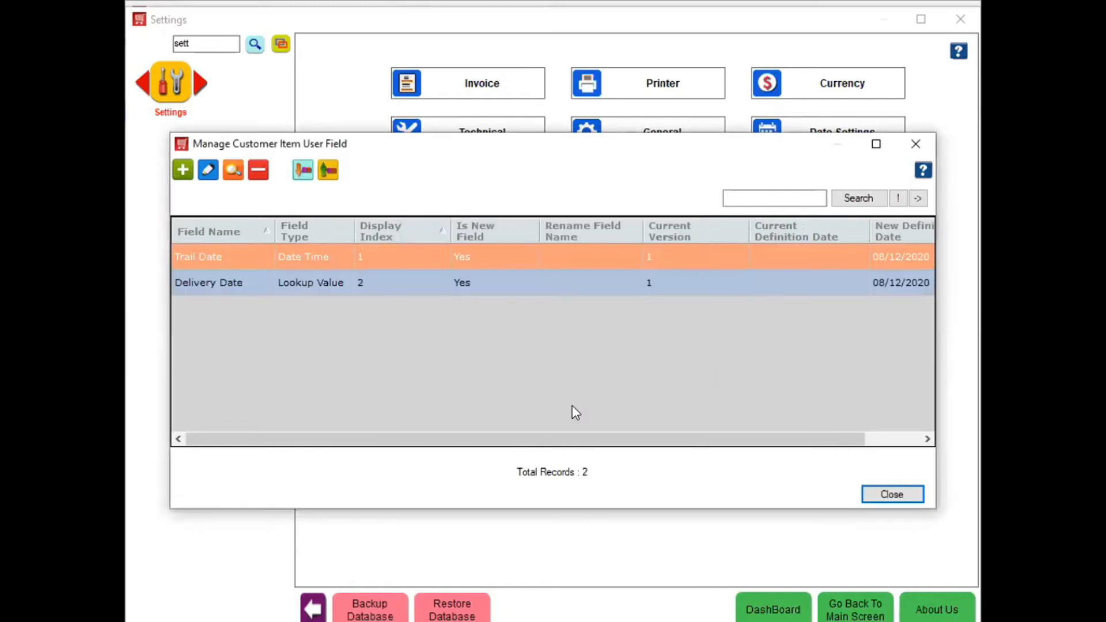
left_click(893, 495)
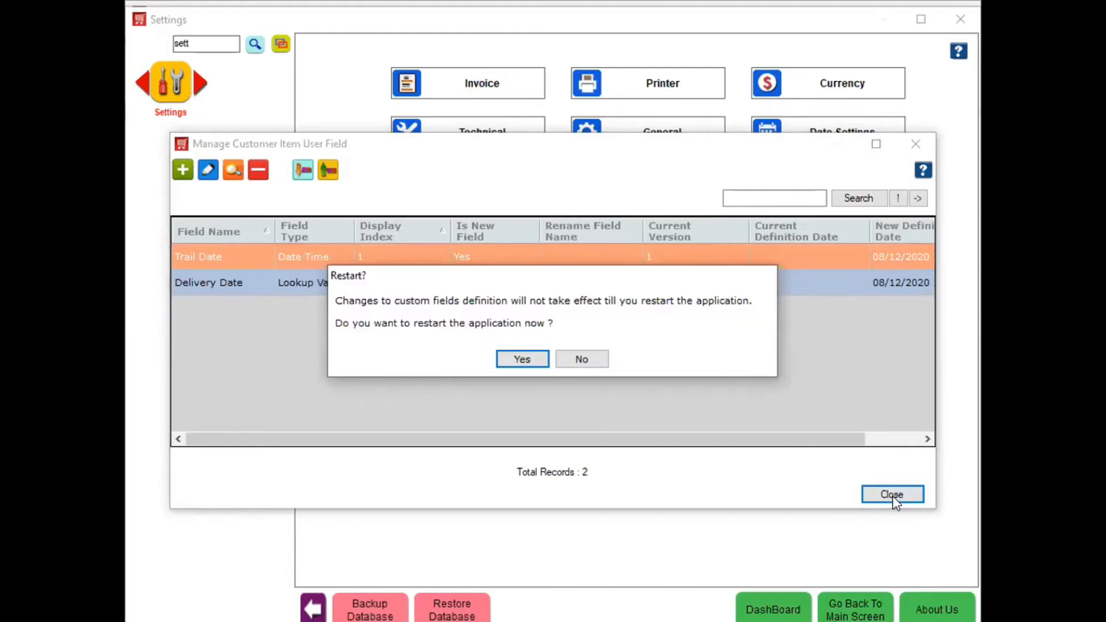
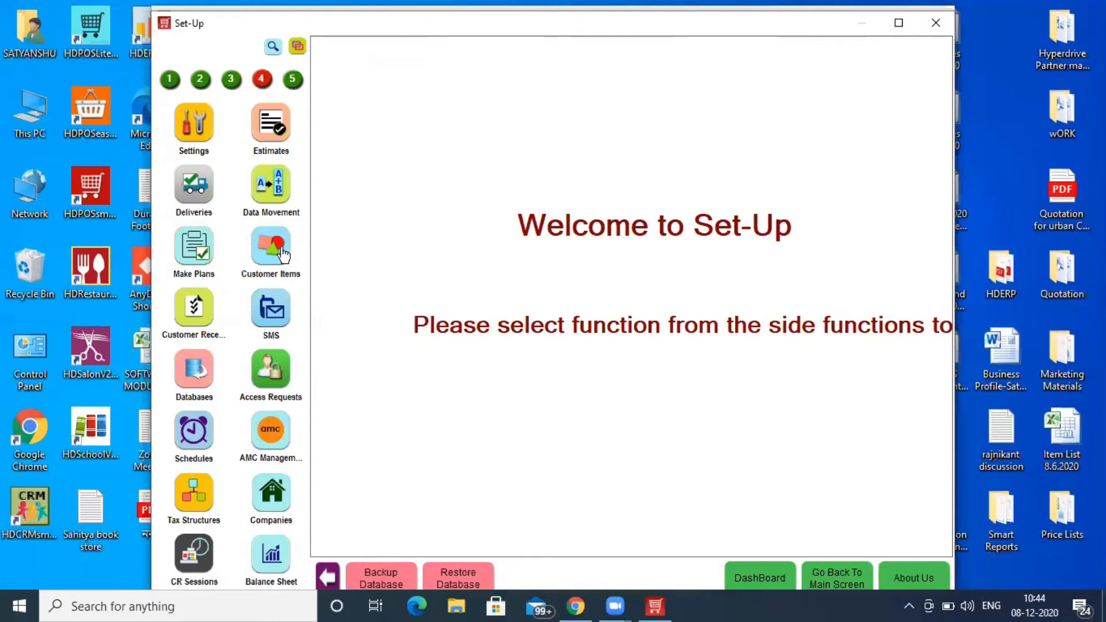
- Create a new customer receipt for the suggested existing customer and open a New Customer Item form
left_click(202, 308)
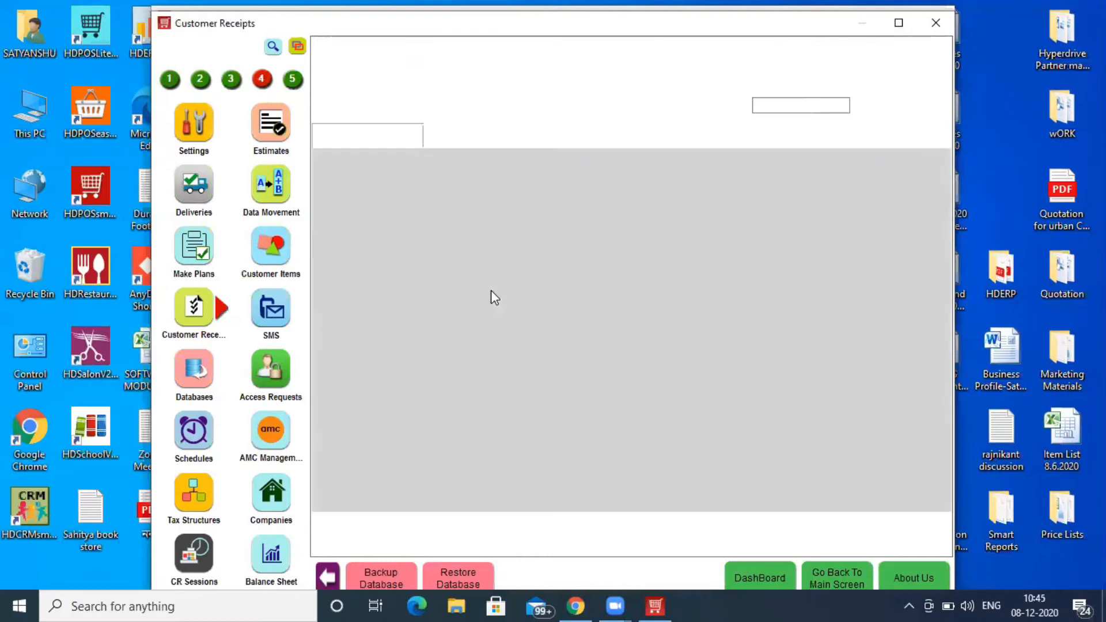
left_click(323, 50)
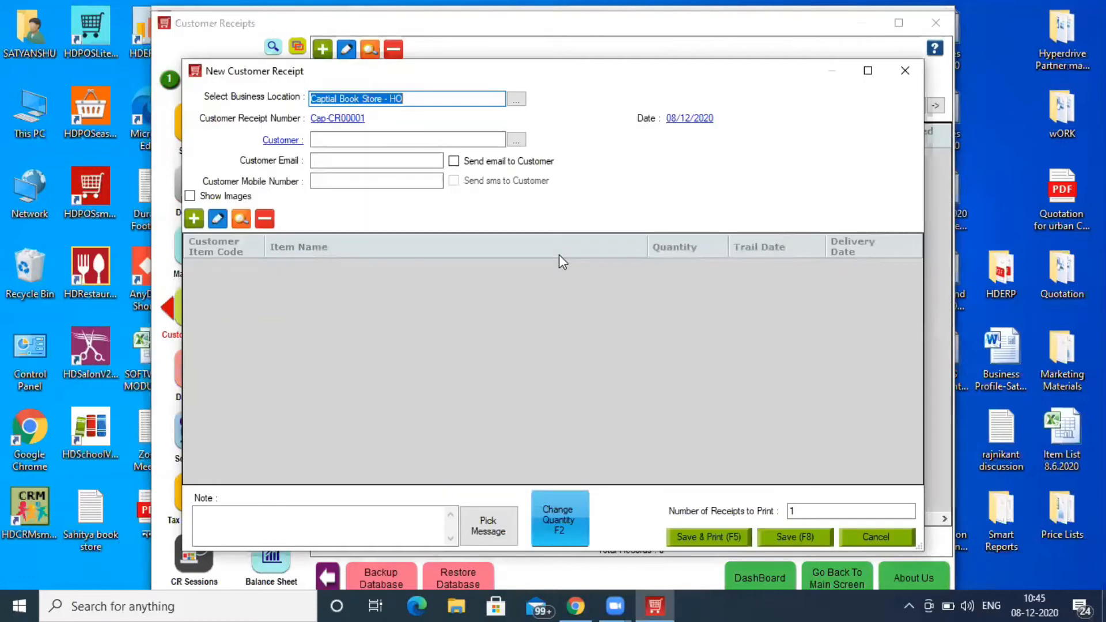
type("ra")
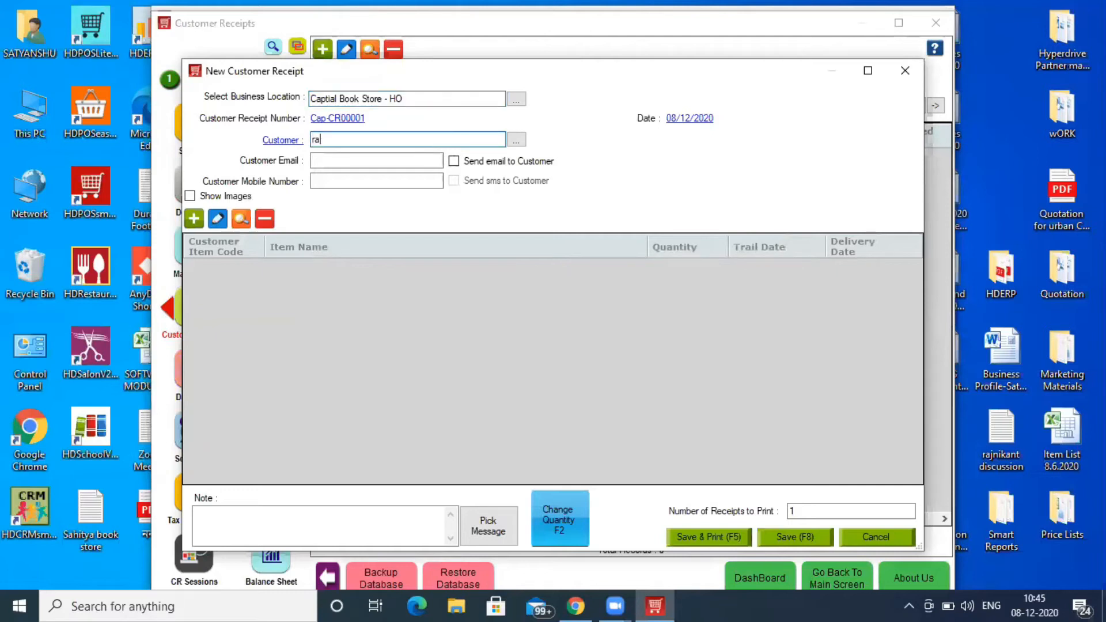
key("Return")
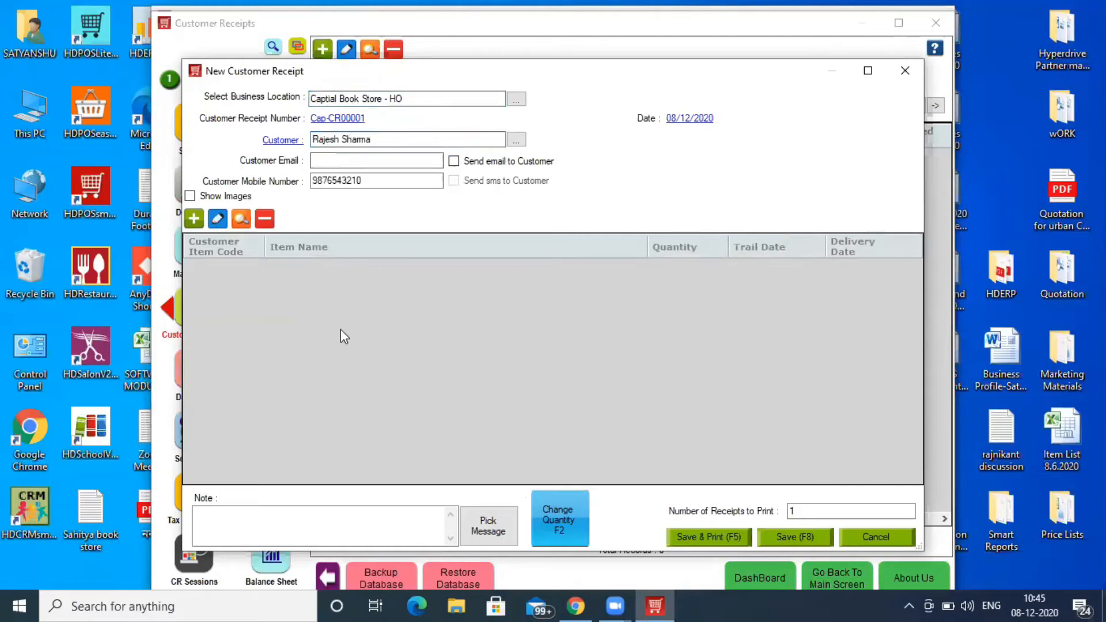
double_click(609, 348)
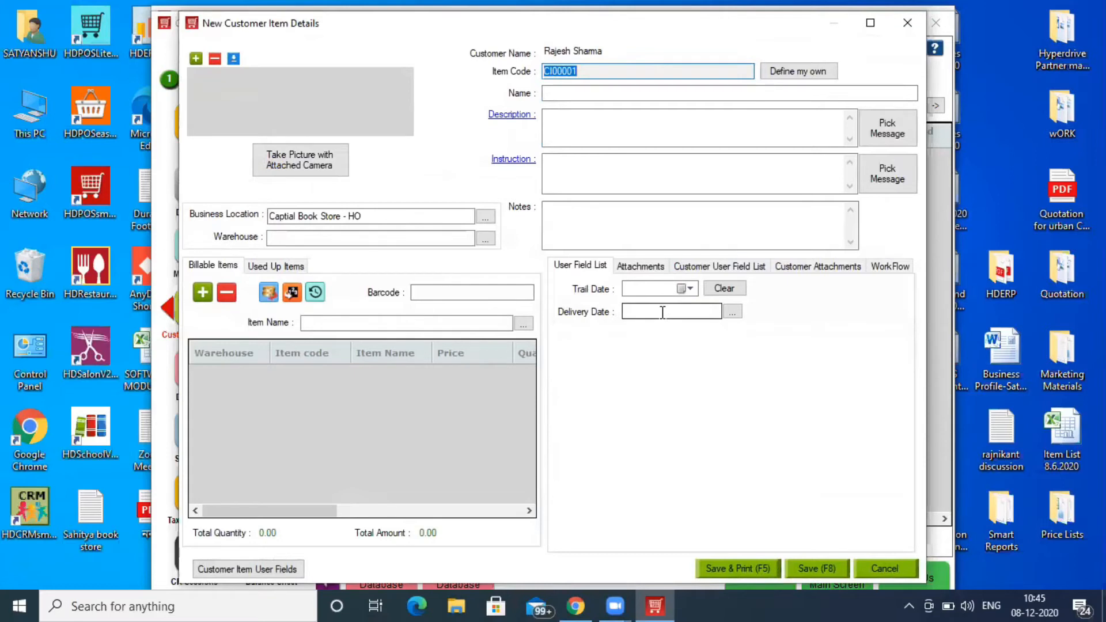
- Set Trail Date to 20/12/2020 and add and select a new Delivery Date of 25/12/2020
left_click(689, 289)
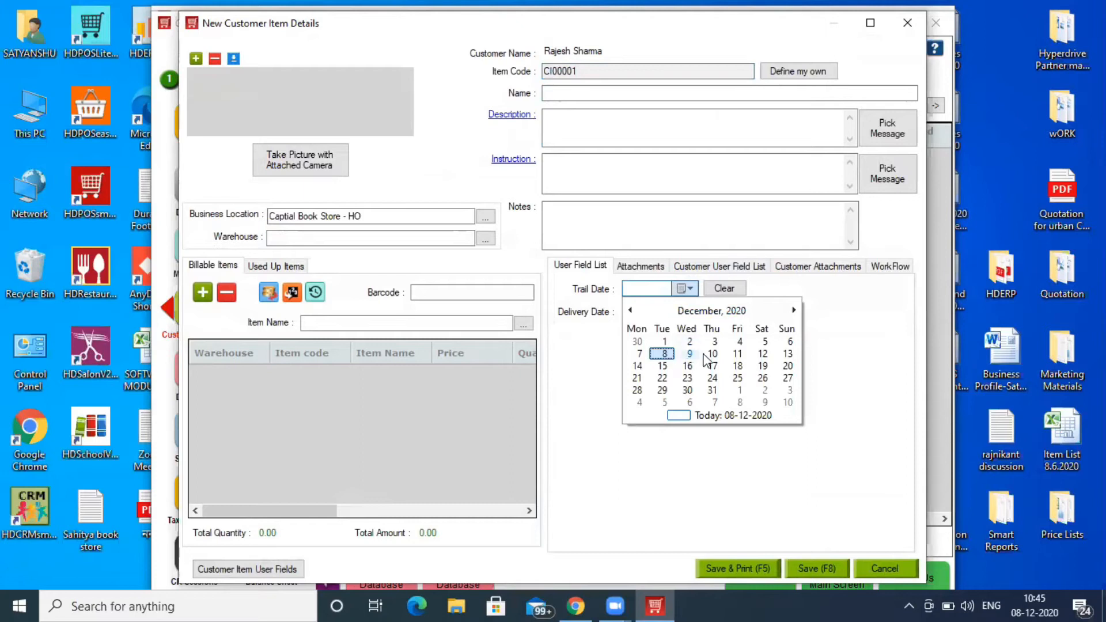
left_click(788, 366)
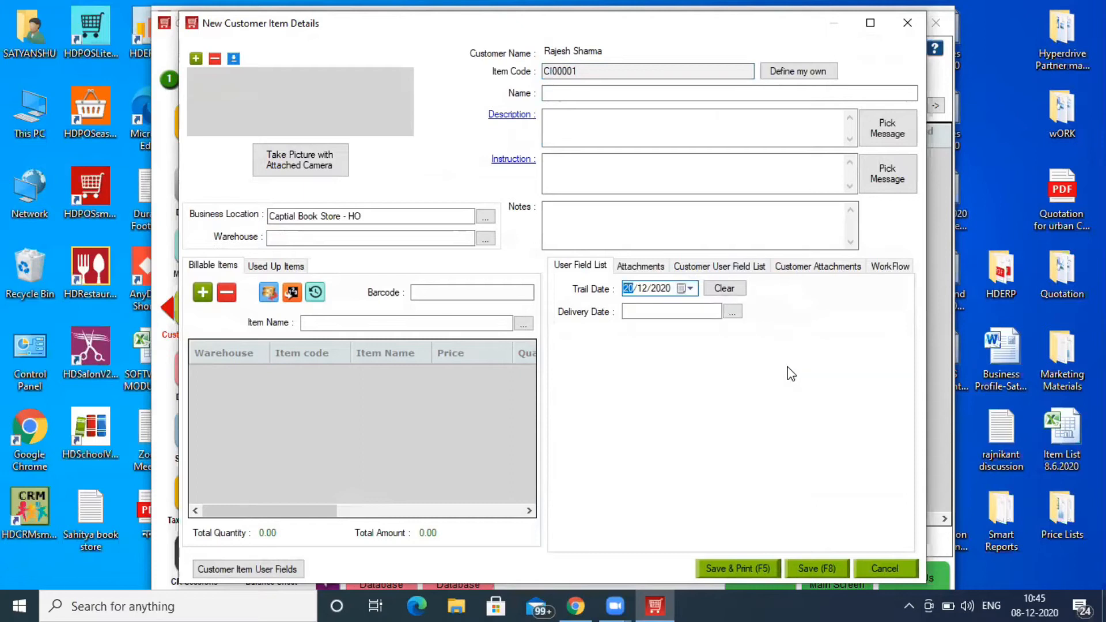
left_click(732, 314)
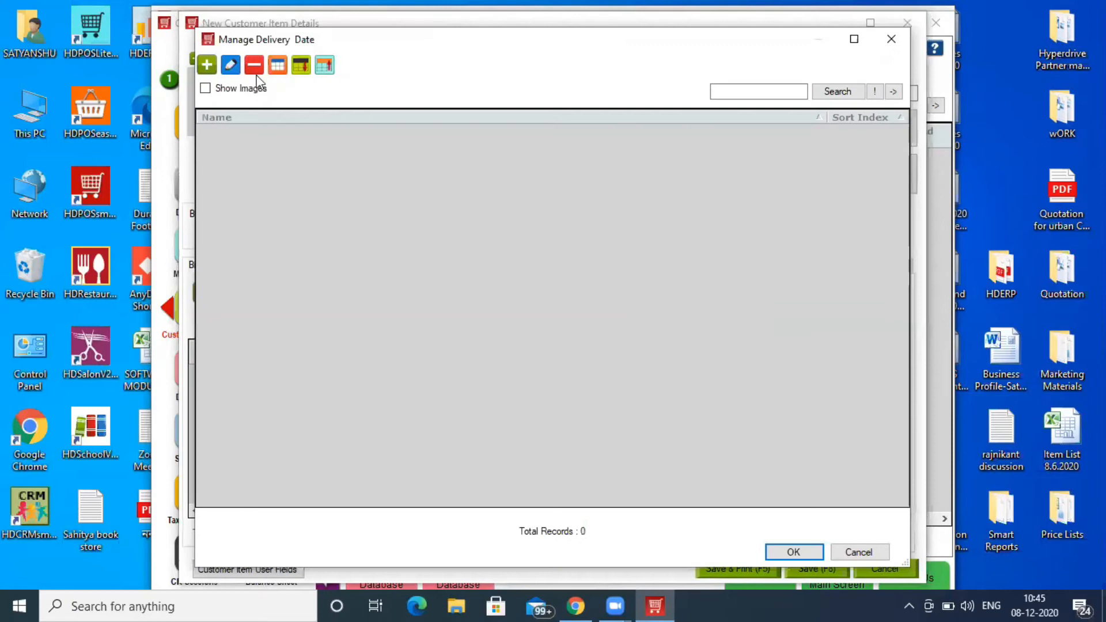
left_click(206, 67)
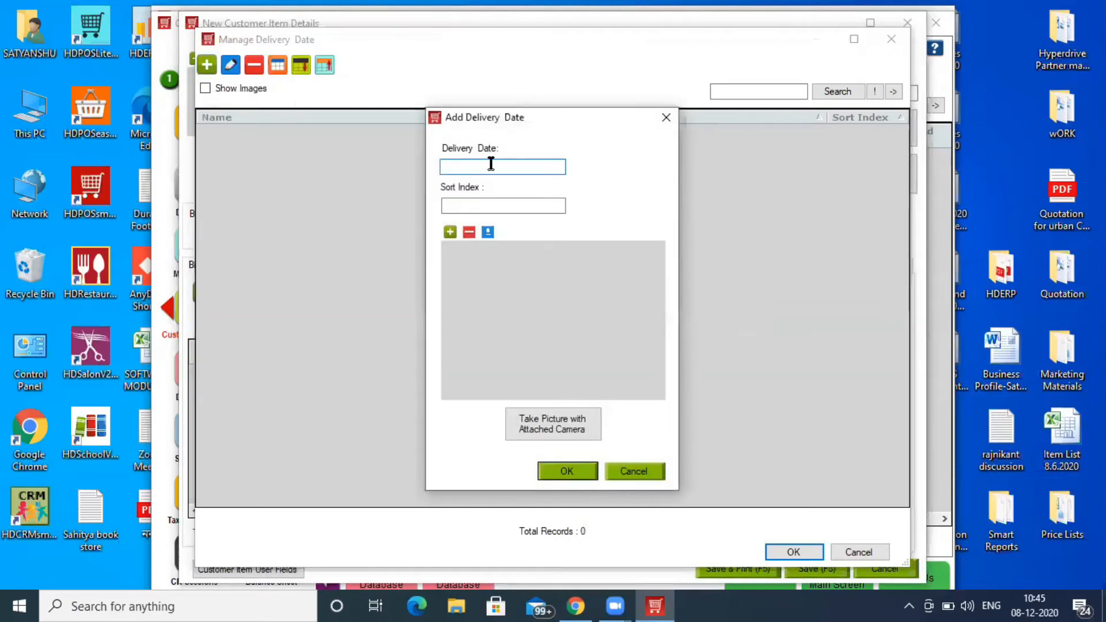
type("25/12/2020")
left_click(552, 471)
left_click(815, 552)
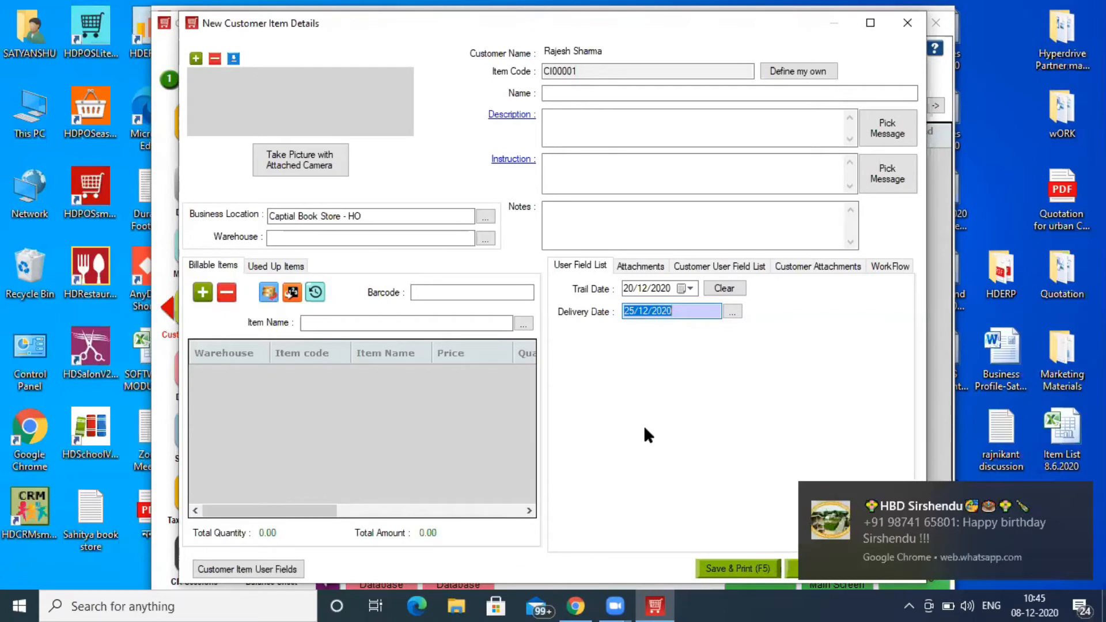
left_click(576, 92)
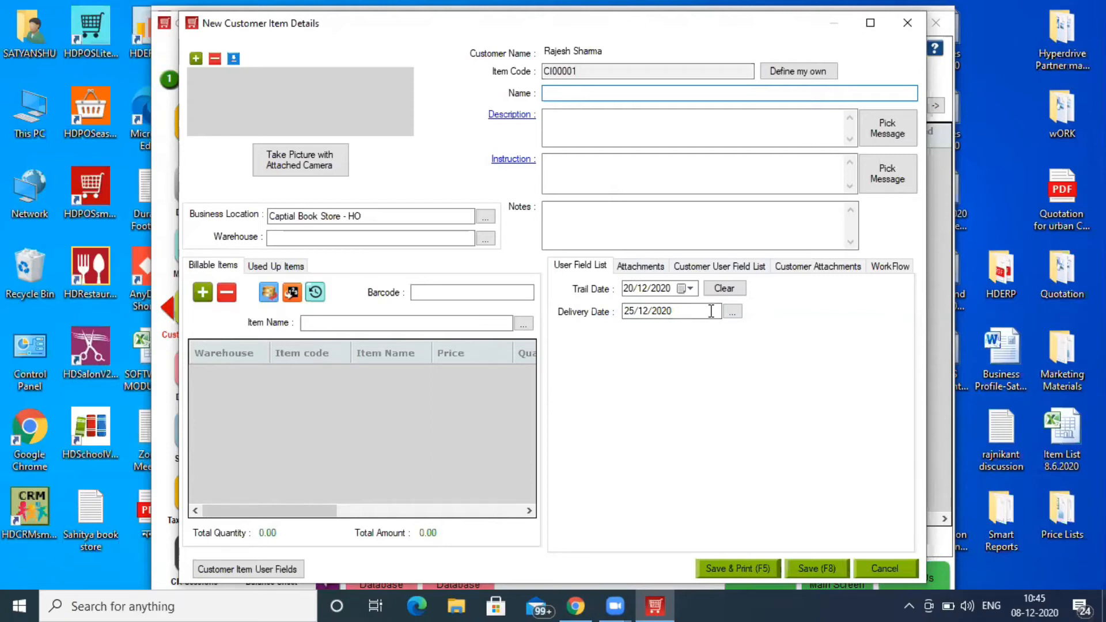
- Attach PPEKIT.jpg from the Pictures folder under Customer Attachments
left_click(799, 270)
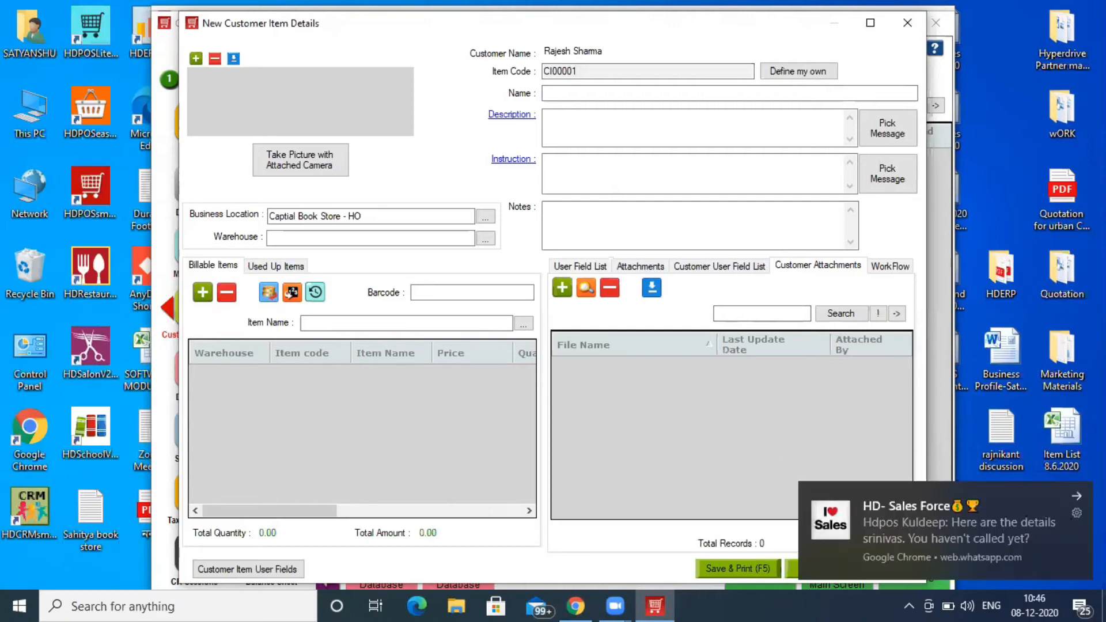
left_click(1077, 495)
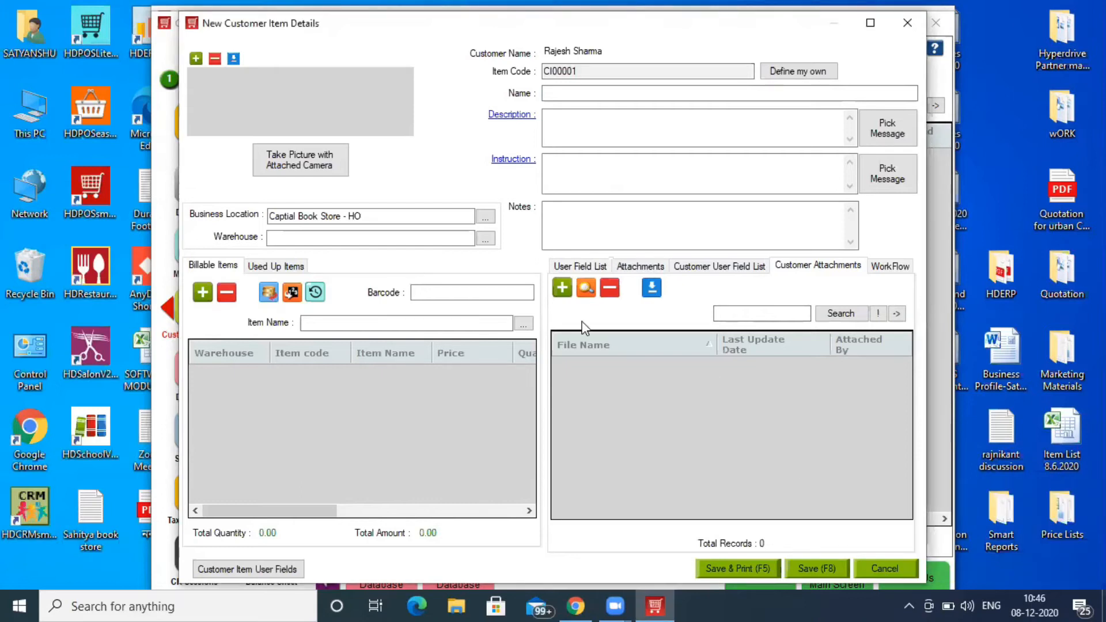
left_click(563, 288)
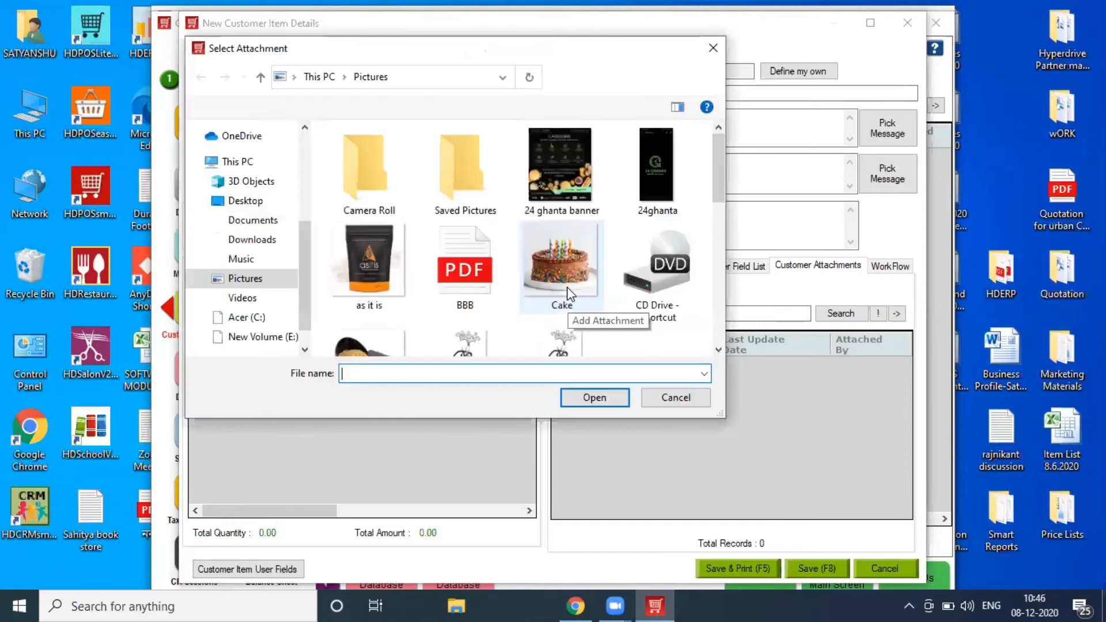
left_click_drag(719, 152, 719, 265)
double_click(364, 281)
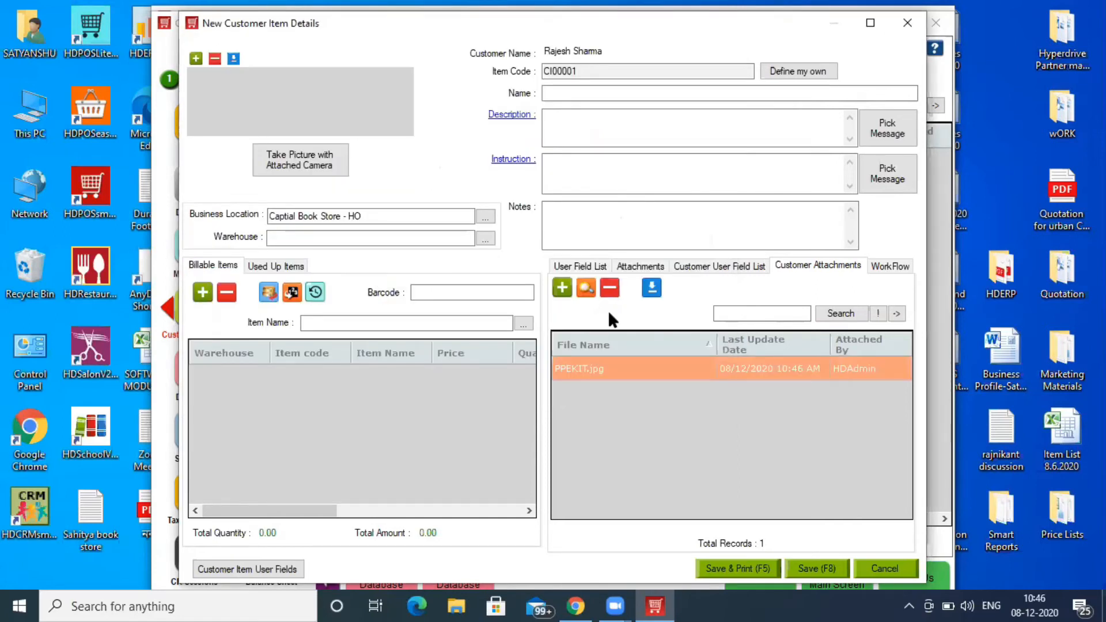
- Name the item 'Pant' and insert the Pant Description template as its description
left_click(575, 92)
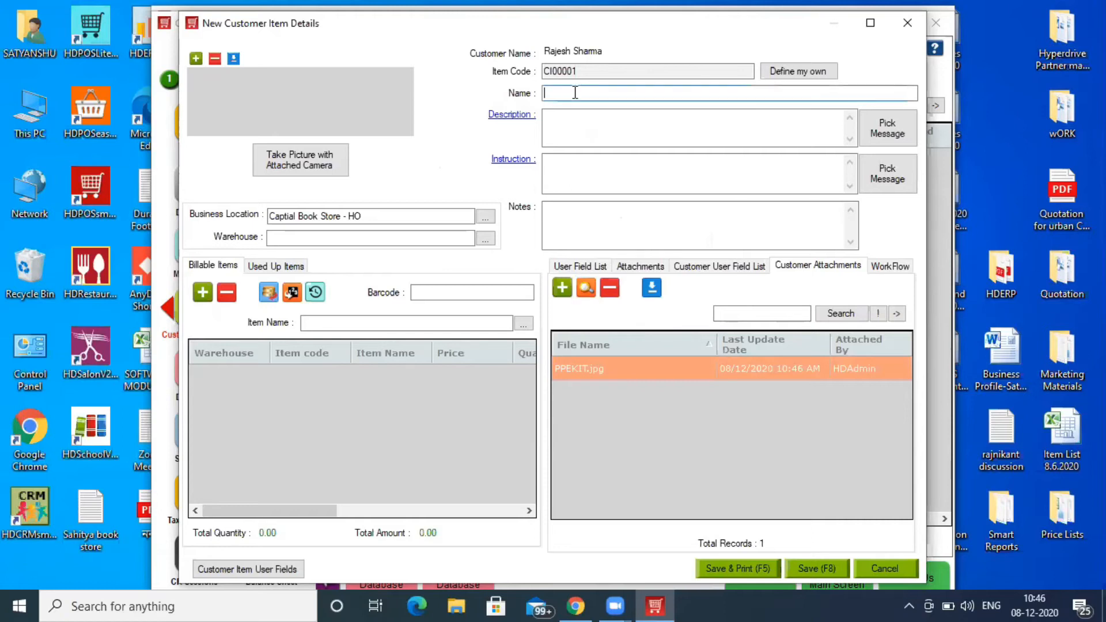
type("Pant")
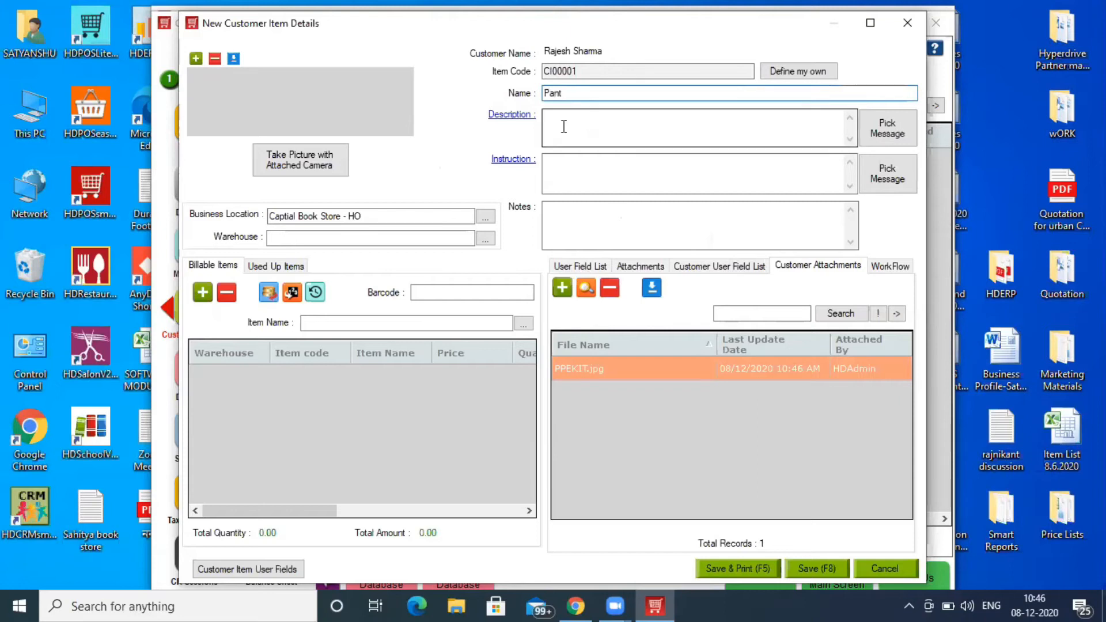
left_click(885, 127)
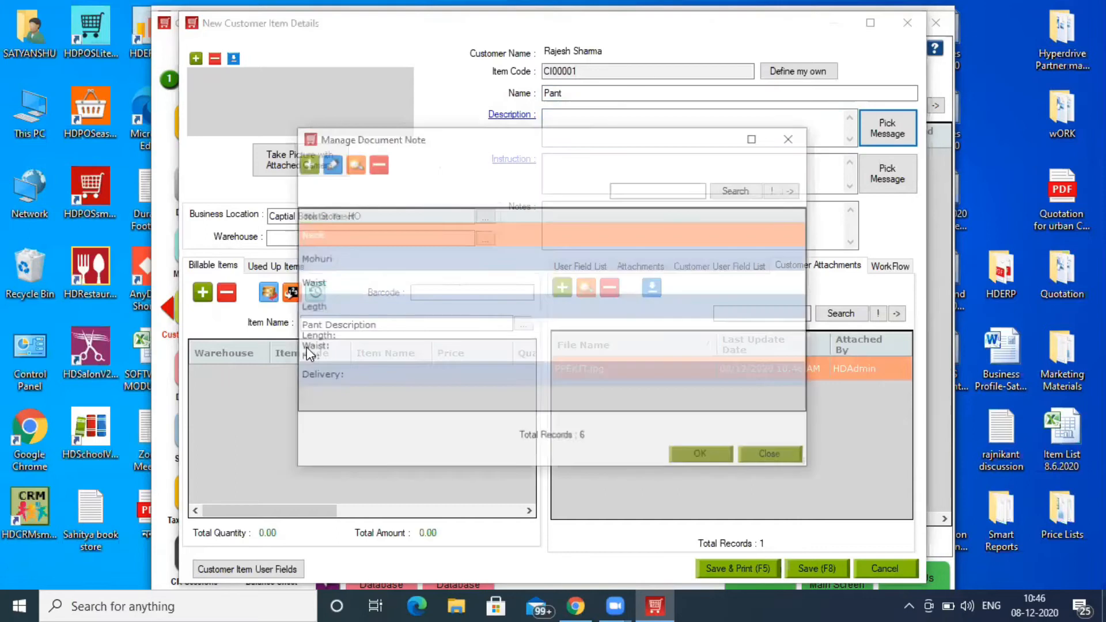
left_click(340, 344)
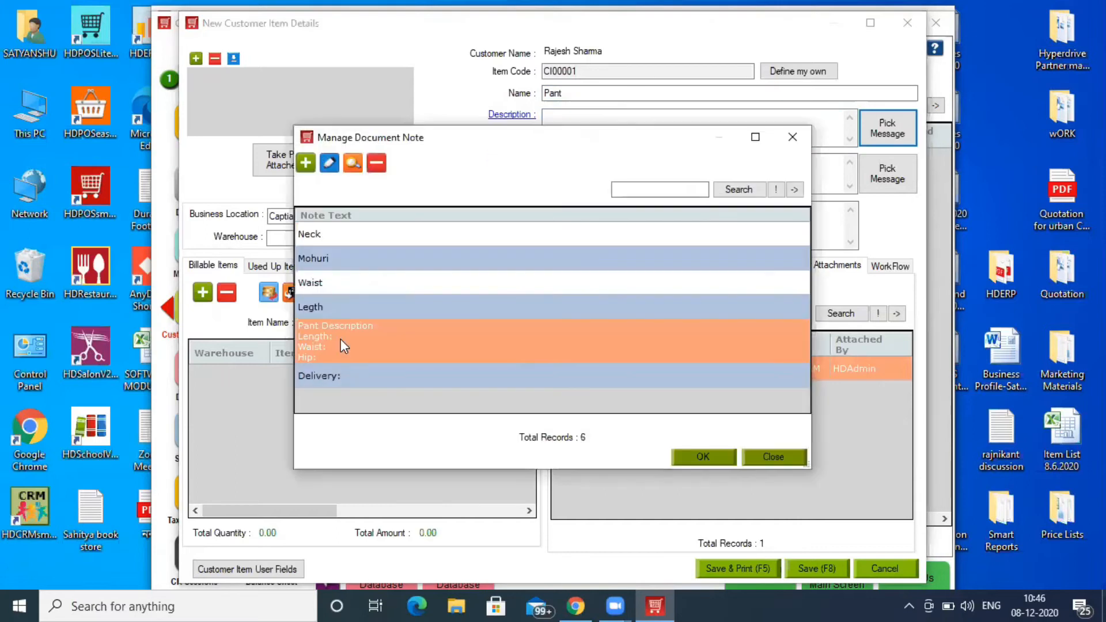
left_click(697, 457)
- Enter Length 26, Waist 34, Hip 20 and the instruction 'Regular Fit'
type("26")
left_click(583, 139)
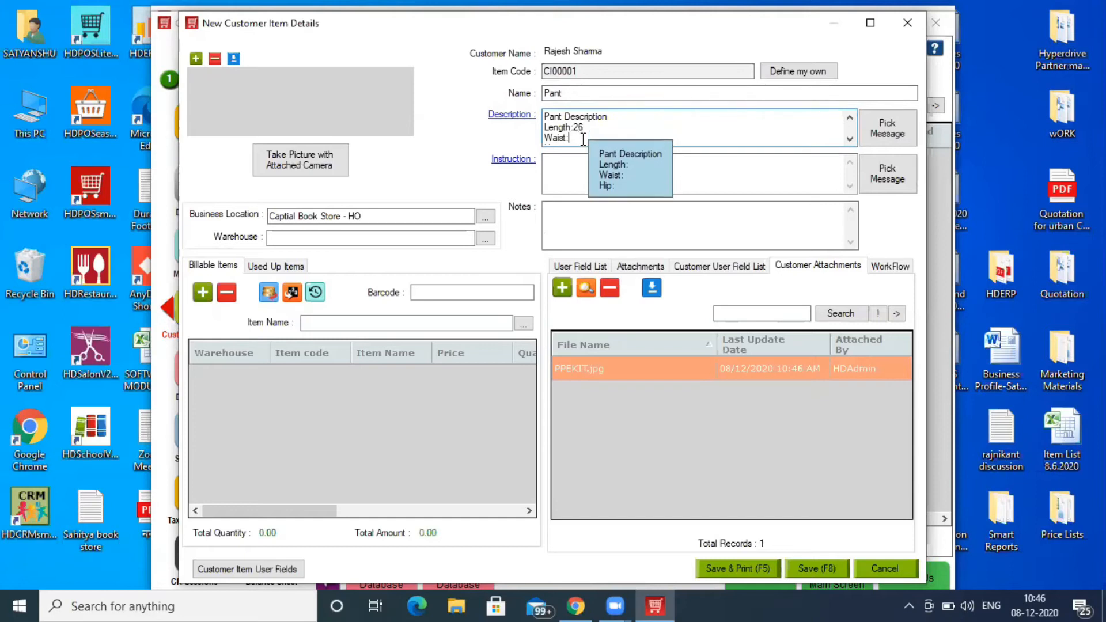
type("34")
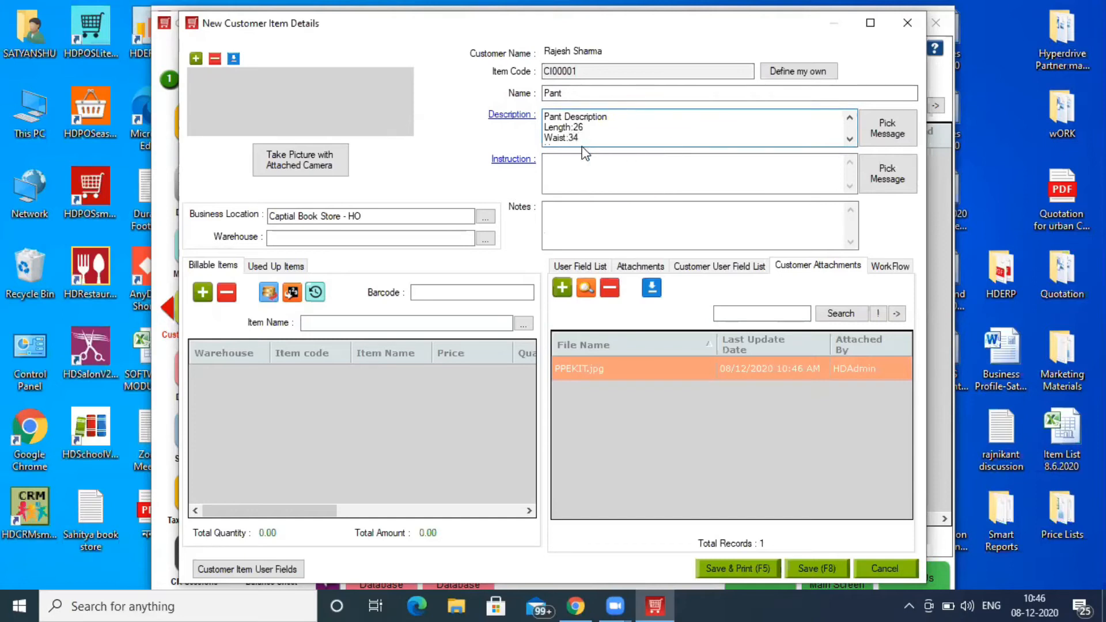
key("Down")
type("20")
left_click(585, 162)
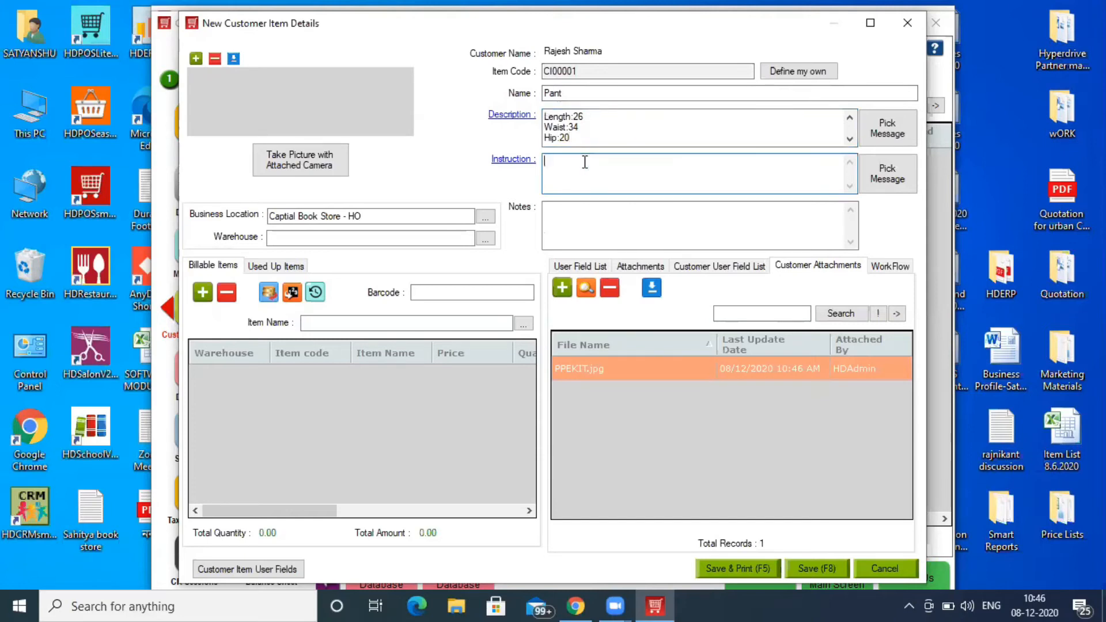
type("Regular Fit")
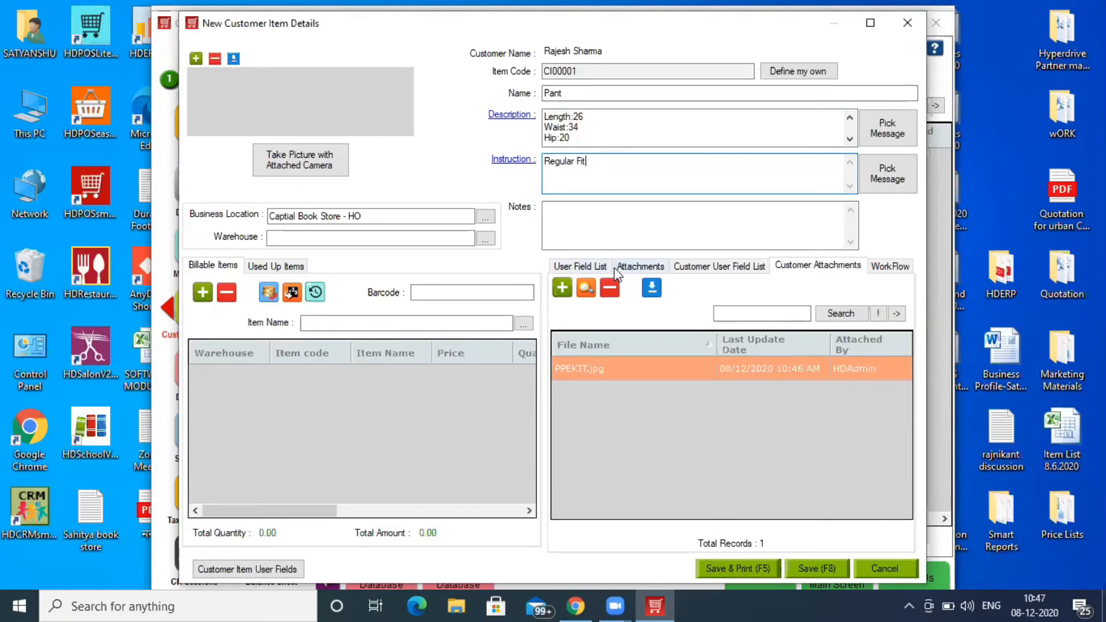
- Cycle through the user field and attachment tabs, ending on the Trail and Delivery date fields
left_click(707, 268)
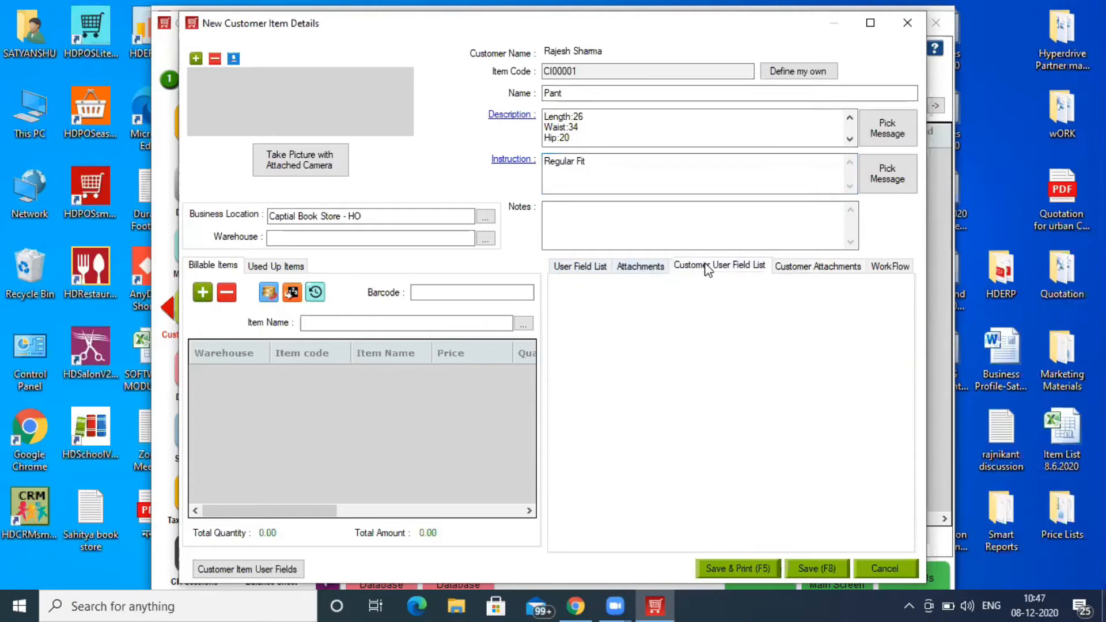
left_click(803, 269)
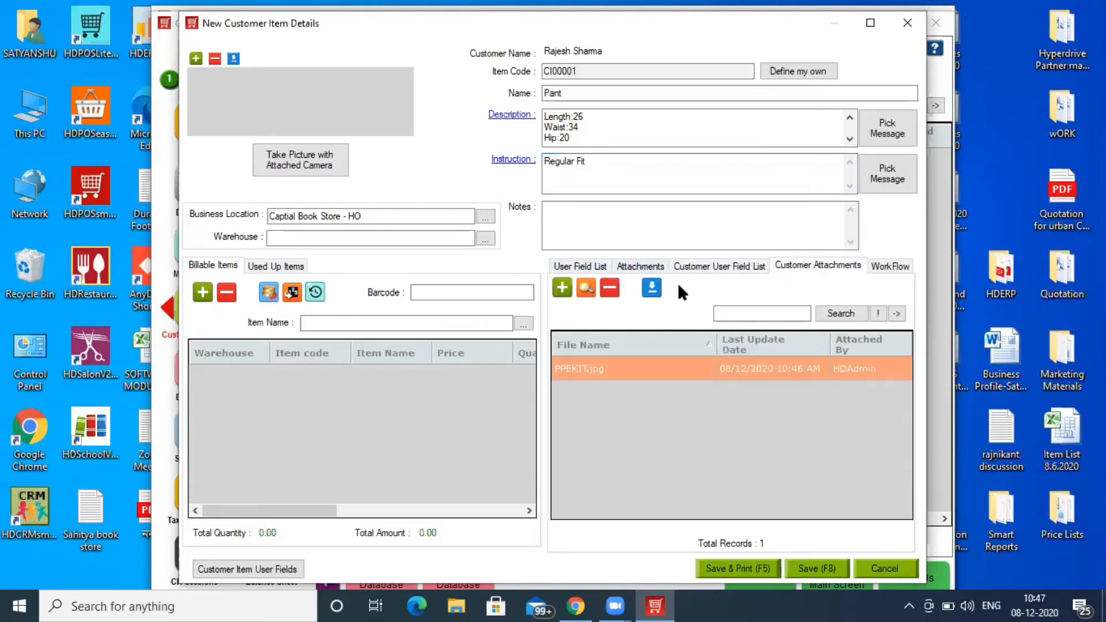
left_click(637, 271)
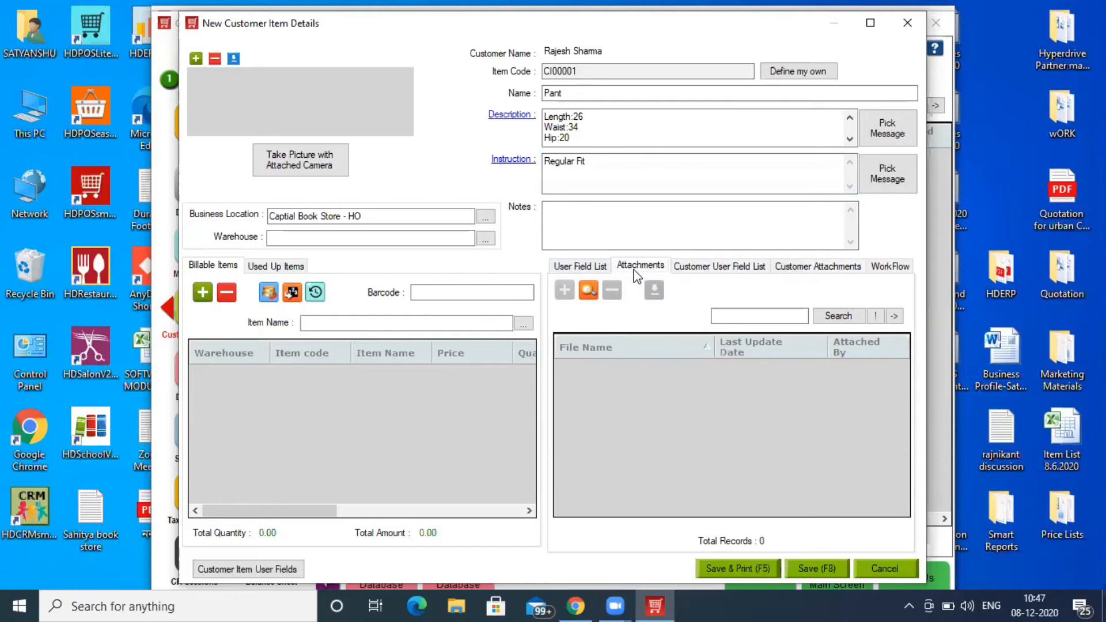
left_click(594, 265)
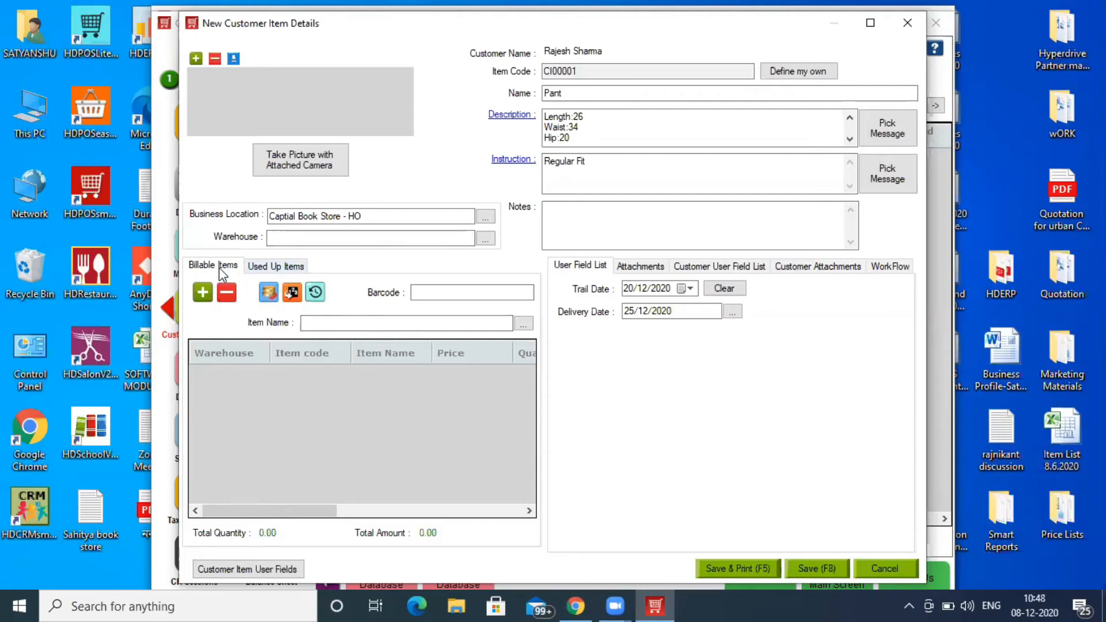
left_click(315, 323)
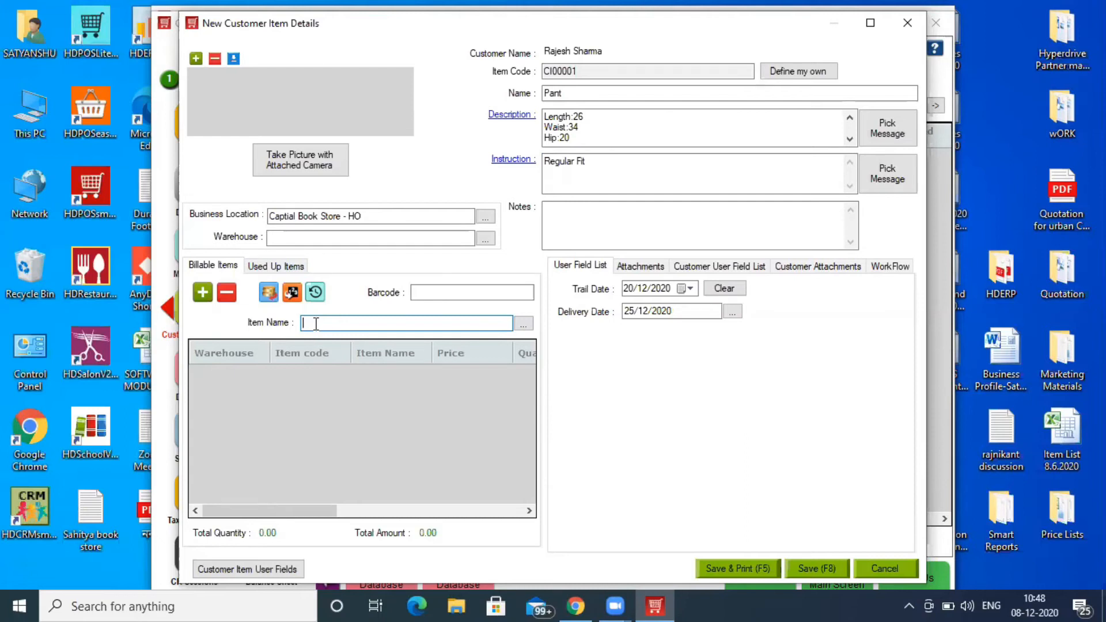
- Set the warehouse to Captial Book Store after the missing-warehouse warning
type("Pant Making Charges")
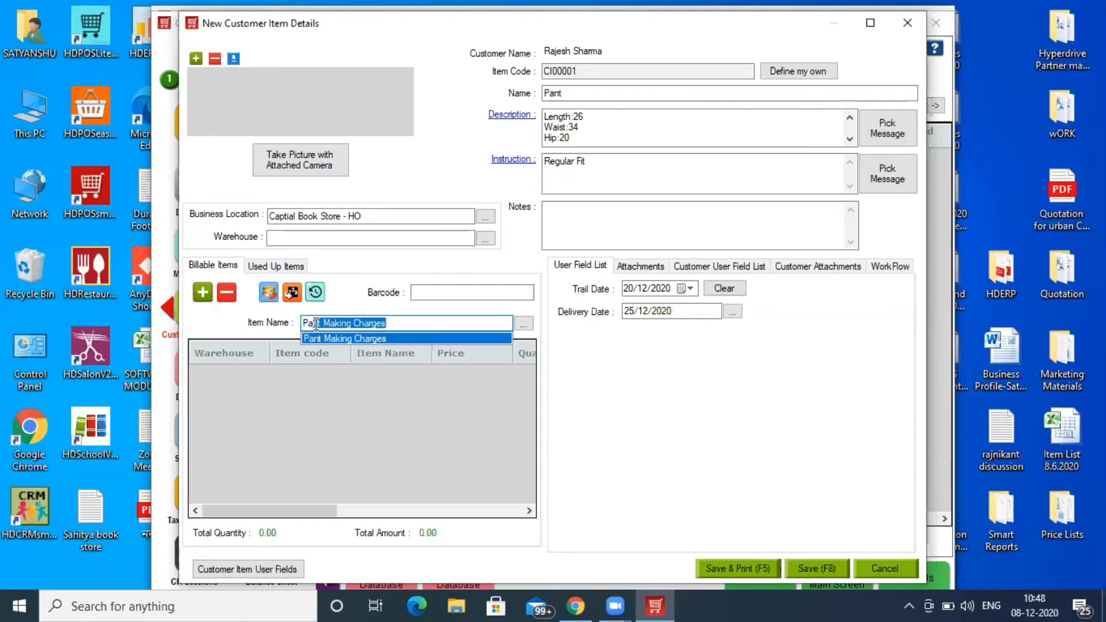
key("Return")
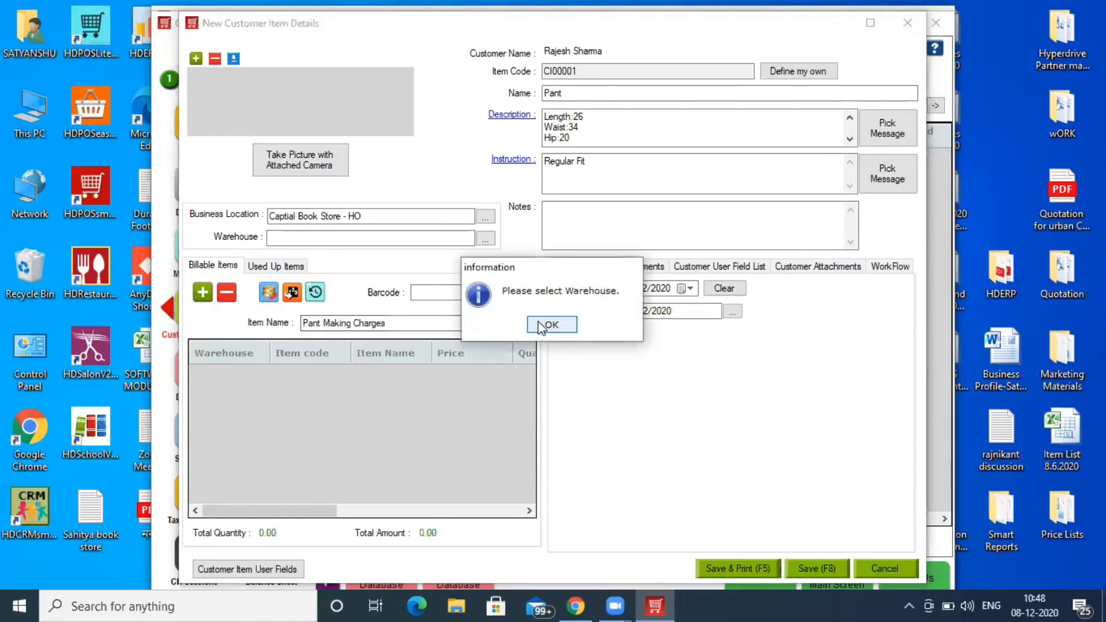
left_click(541, 326)
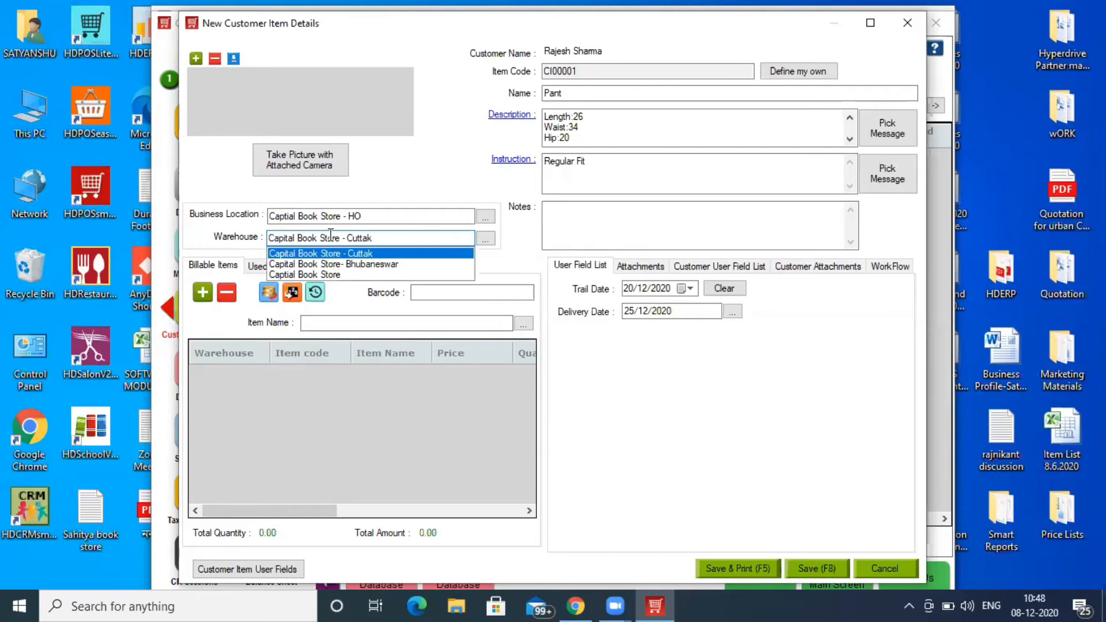
left_click(331, 274)
- Add Pant Making Charges as a billable item, quantity 1, priced at 600.00
left_click(337, 323)
type("Pant Making Charges")
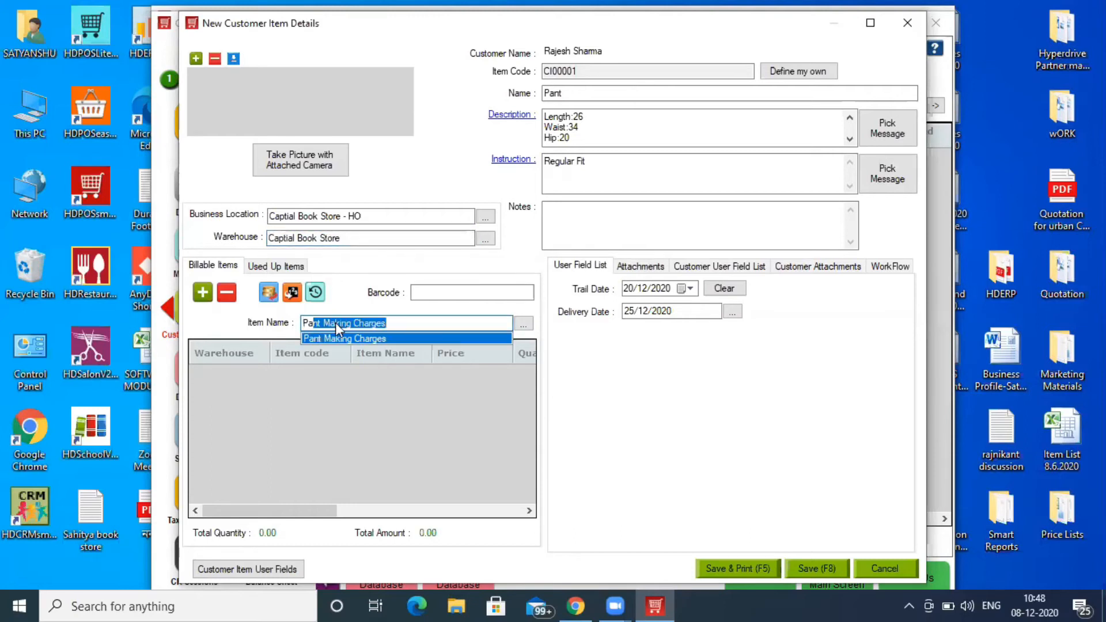
key("Return")
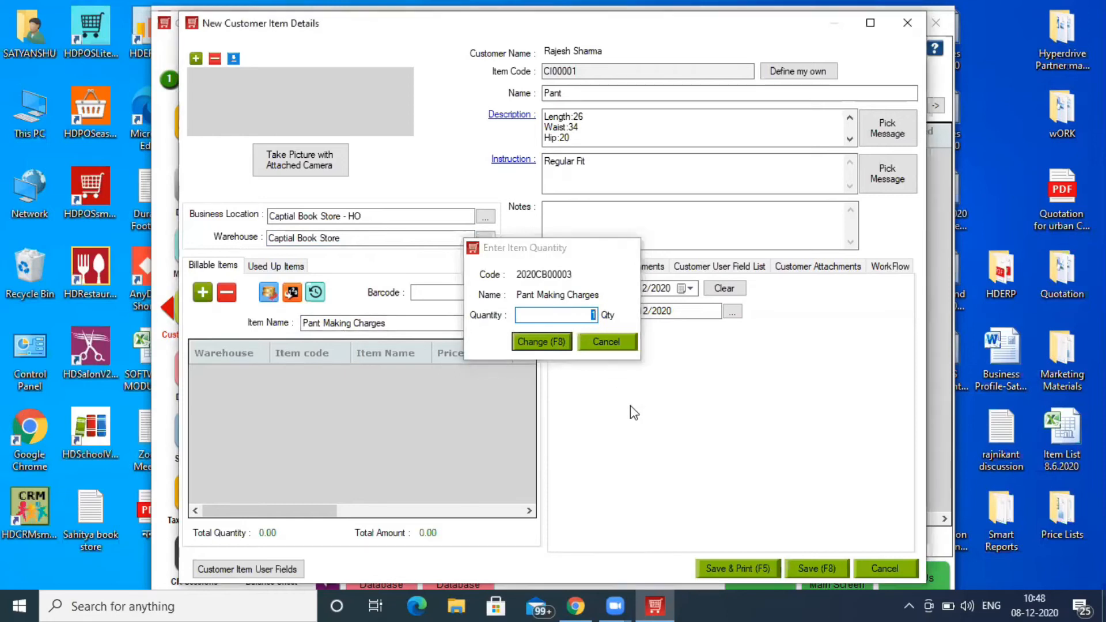
key("Return")
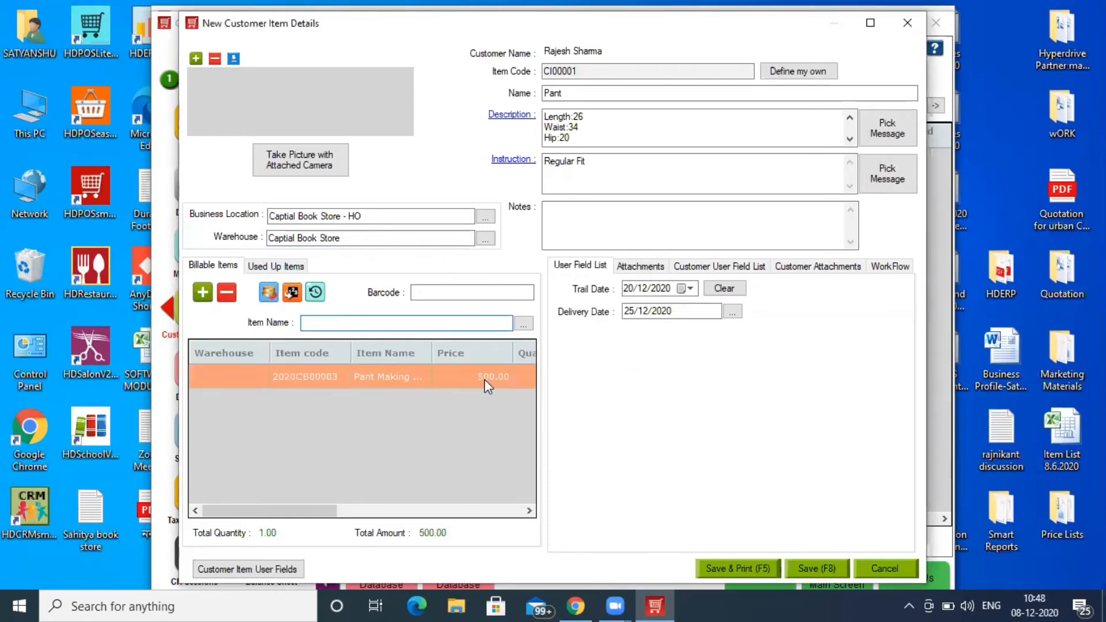
left_click(268, 294)
type("600")
left_click(464, 316)
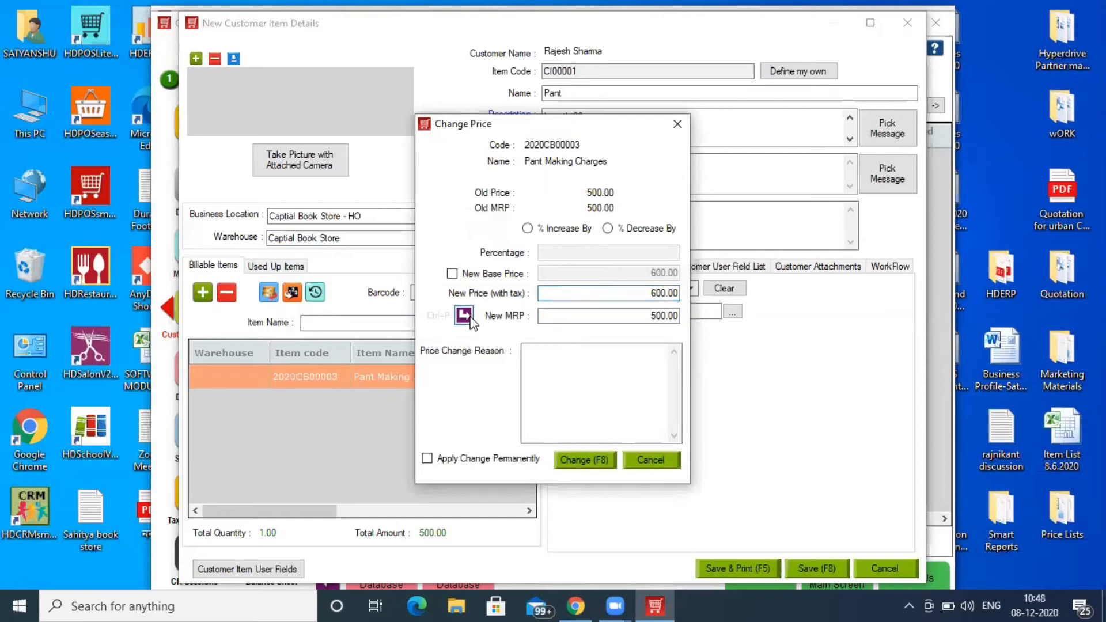
left_click(599, 464)
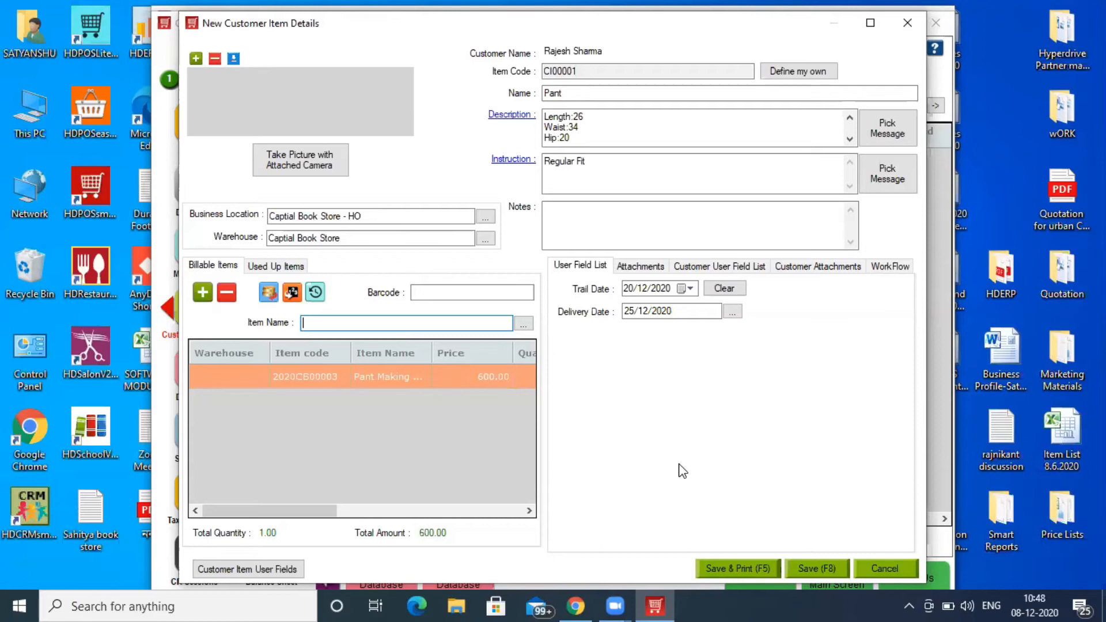
- Record 2 metres of Suiting Shirting Fabric under Used Up Items
left_click(295, 268)
left_click(307, 318)
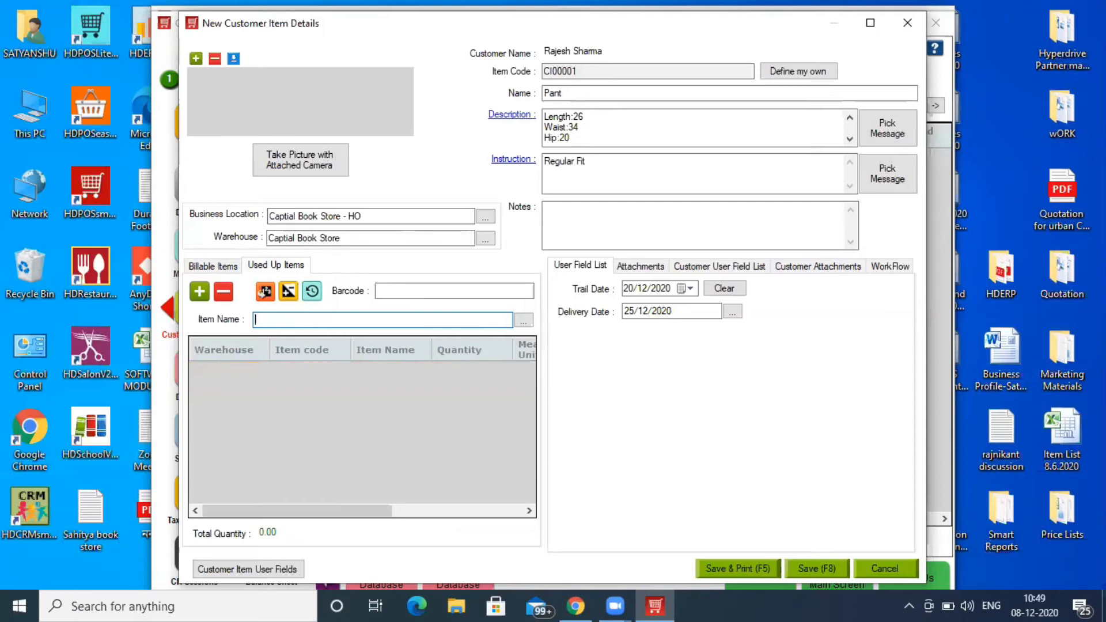
type("Suiting Shirting Fabric")
key("Down")
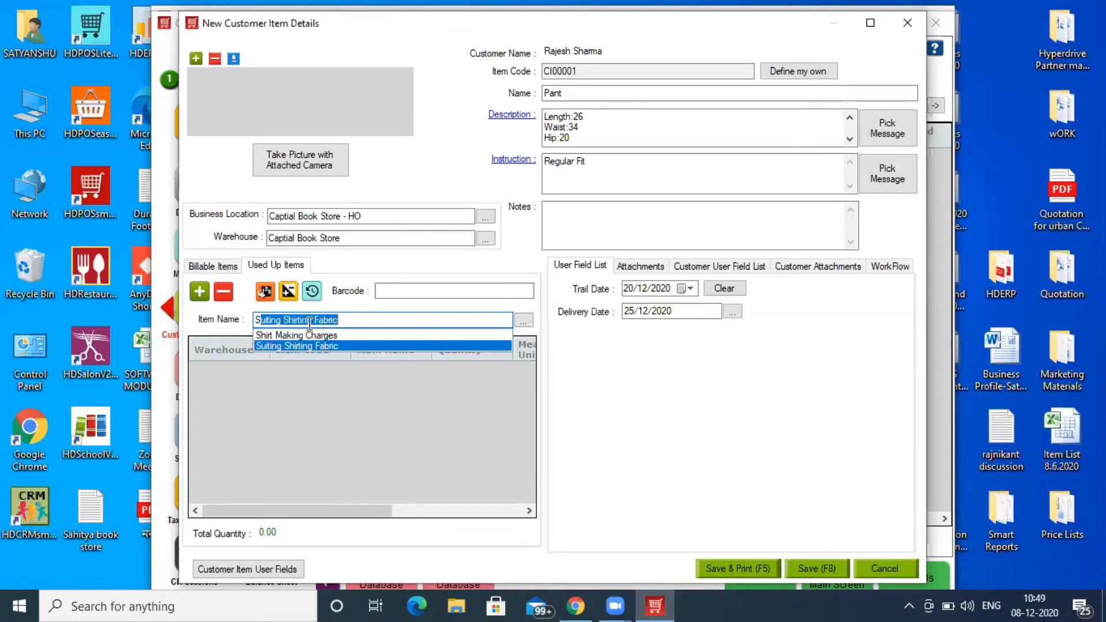
key("Return")
type("2")
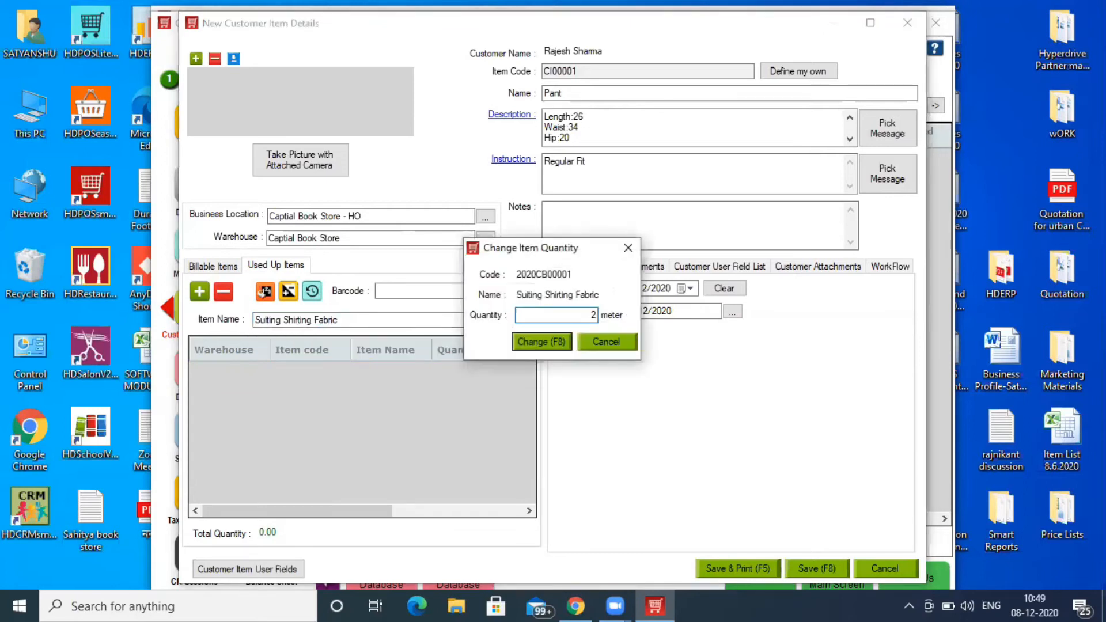
left_click(560, 341)
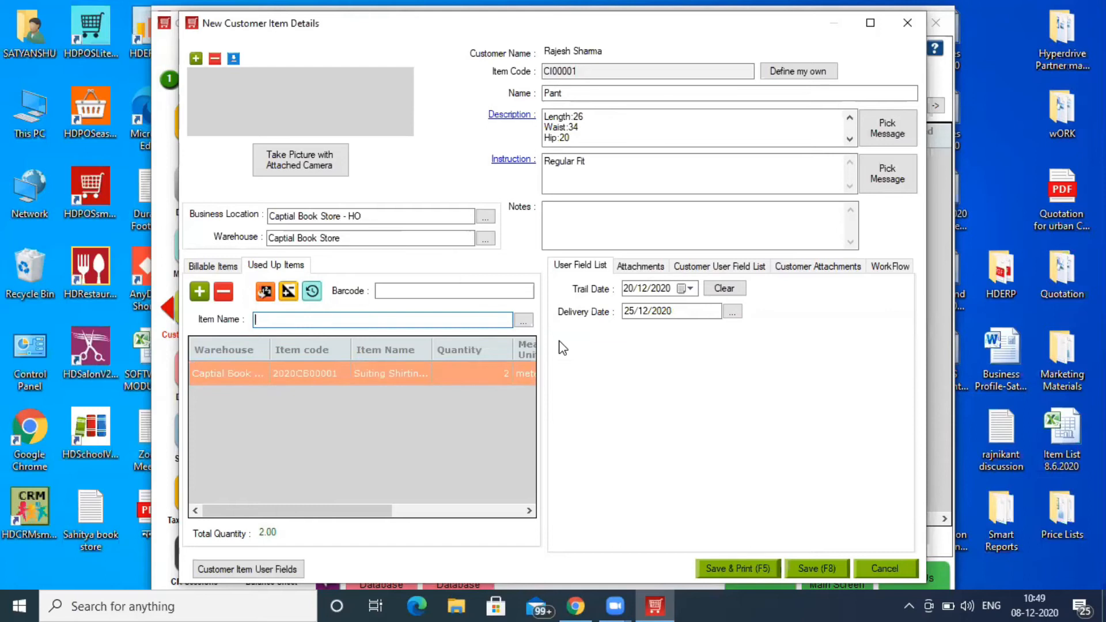
left_click(226, 265)
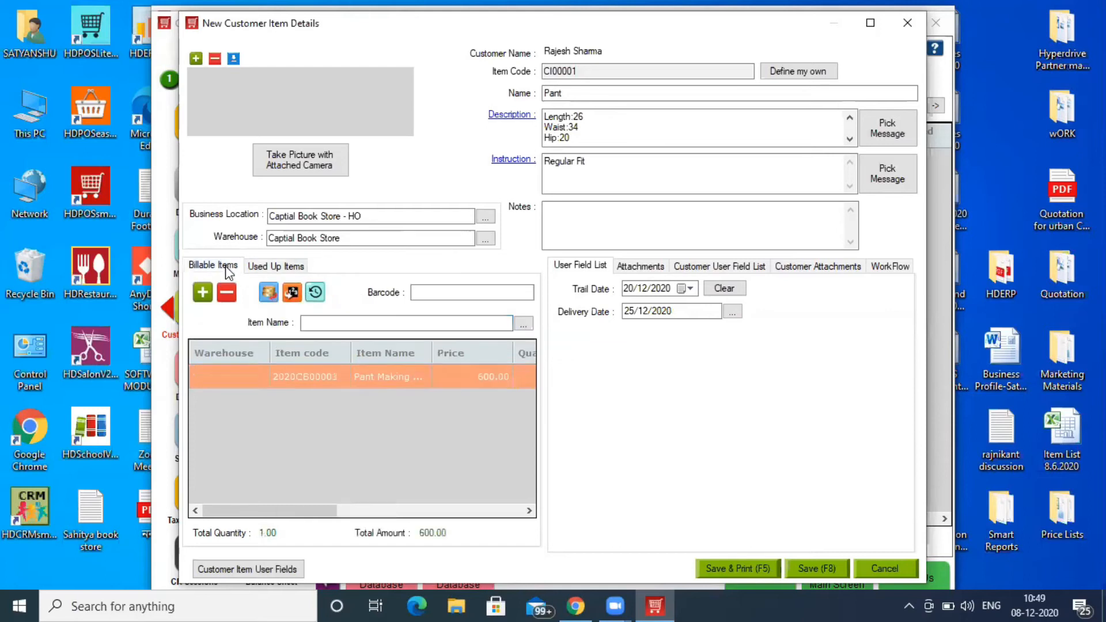
- Add Suiting Shirting Fabric as a billable item, then delete it, leaving only Pant Making Charges
left_click(411, 324)
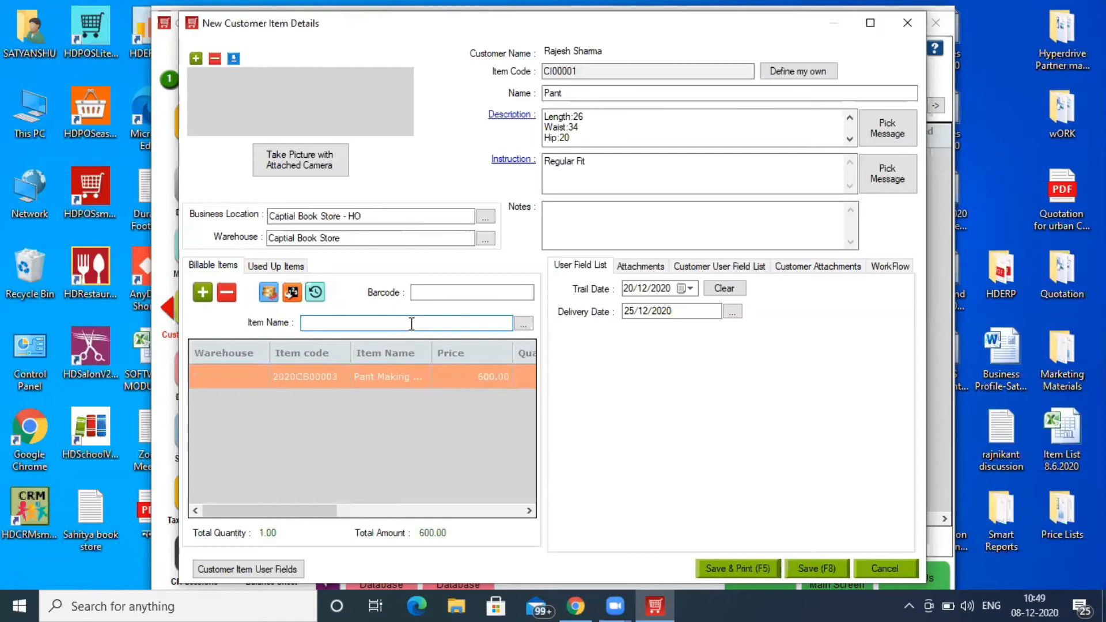
type("Shirt Making Charges")
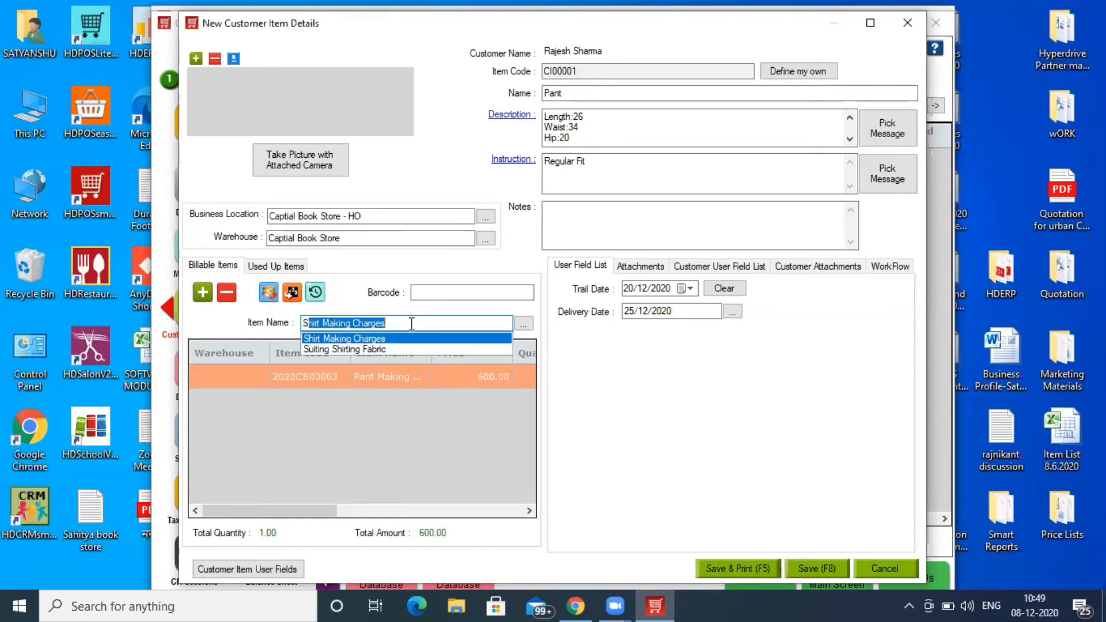
key("Down")
key("Return")
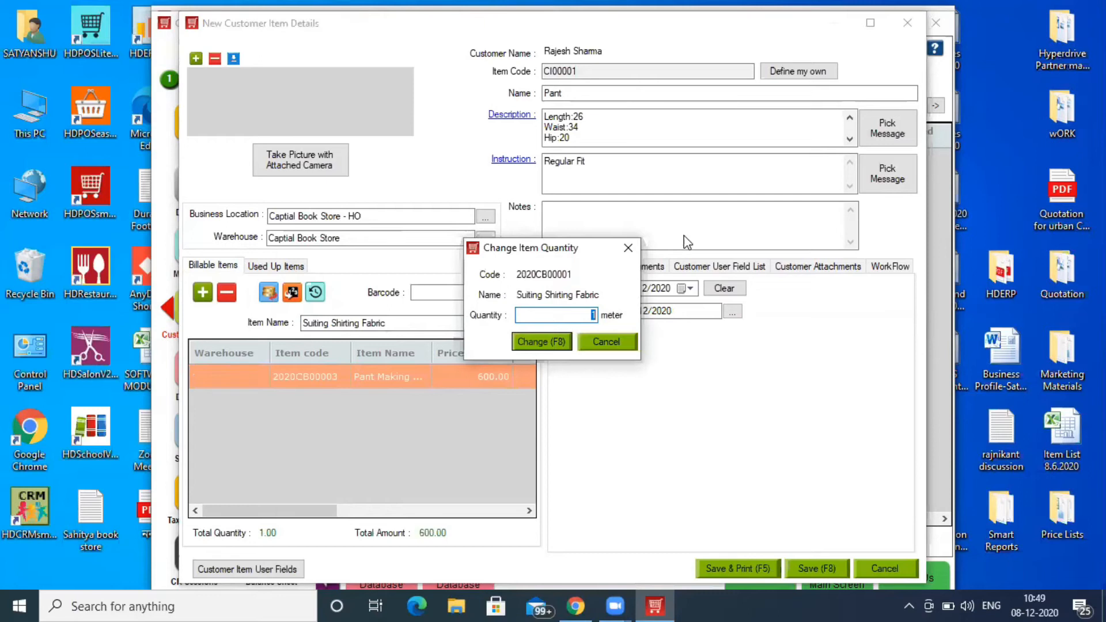
left_click(628, 249)
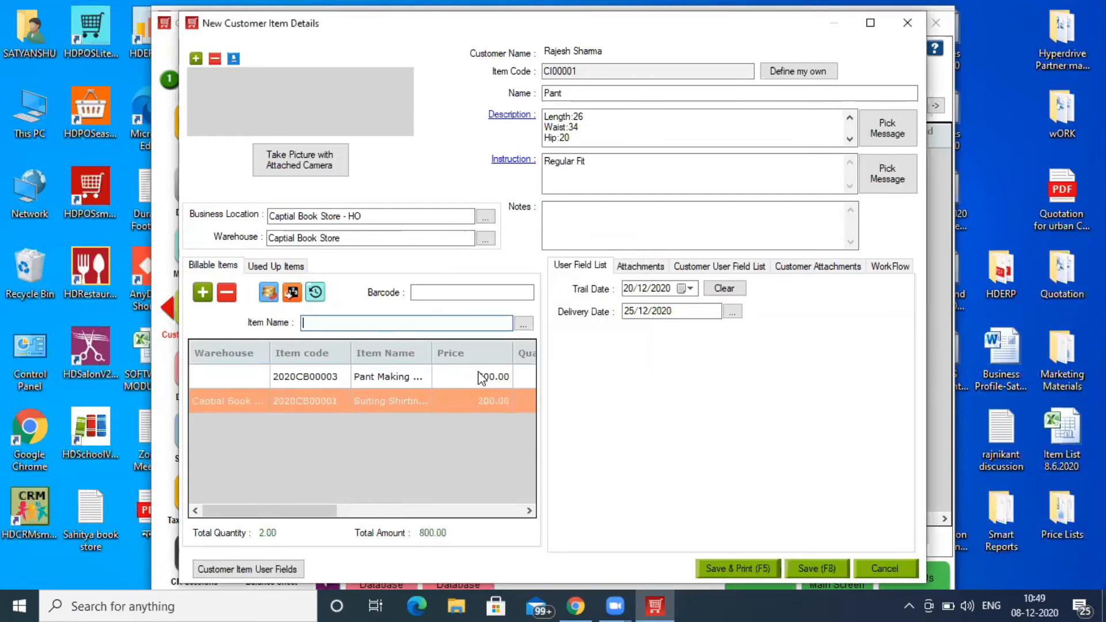
left_click(227, 292)
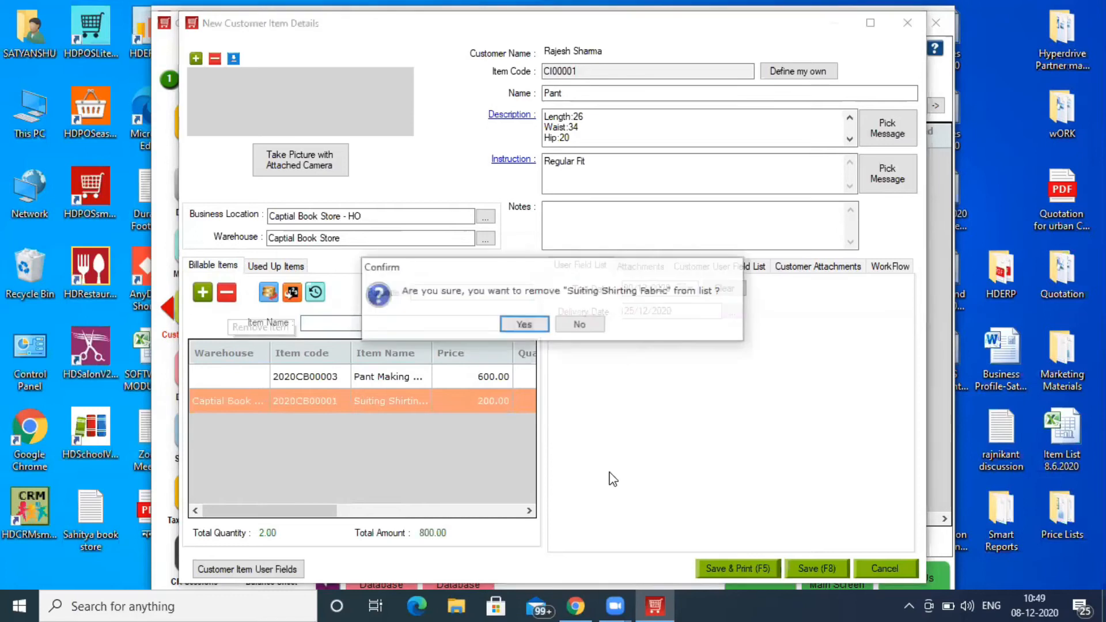
left_click(524, 325)
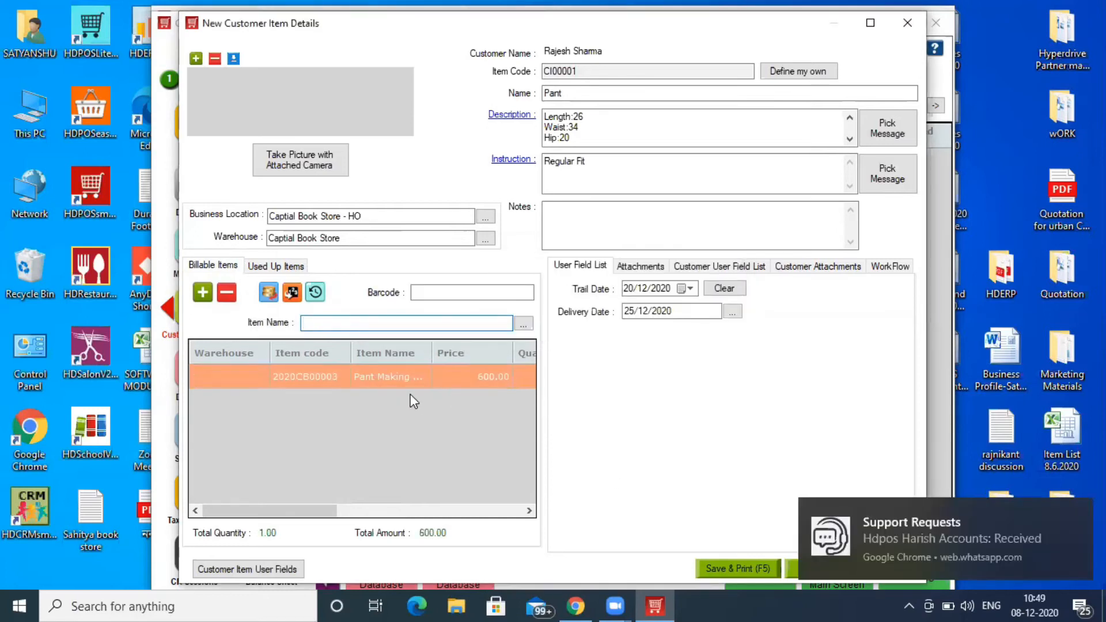
left_click(275, 266)
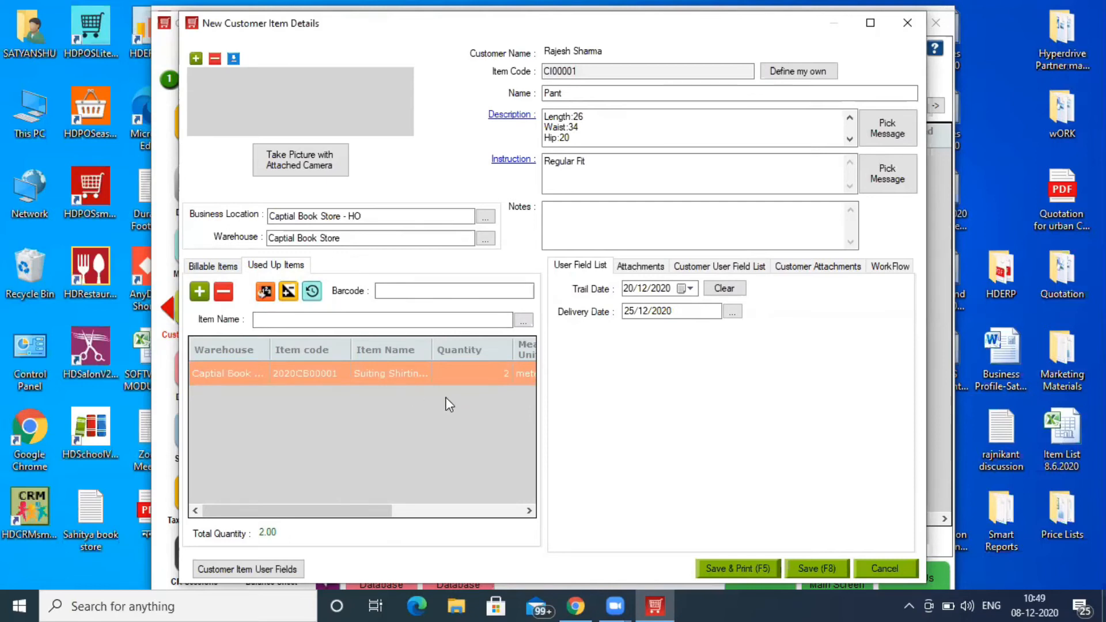
- Save the Pant item and print its details to PDF as 'Job Work-Print' on the Desktop
left_click(754, 574)
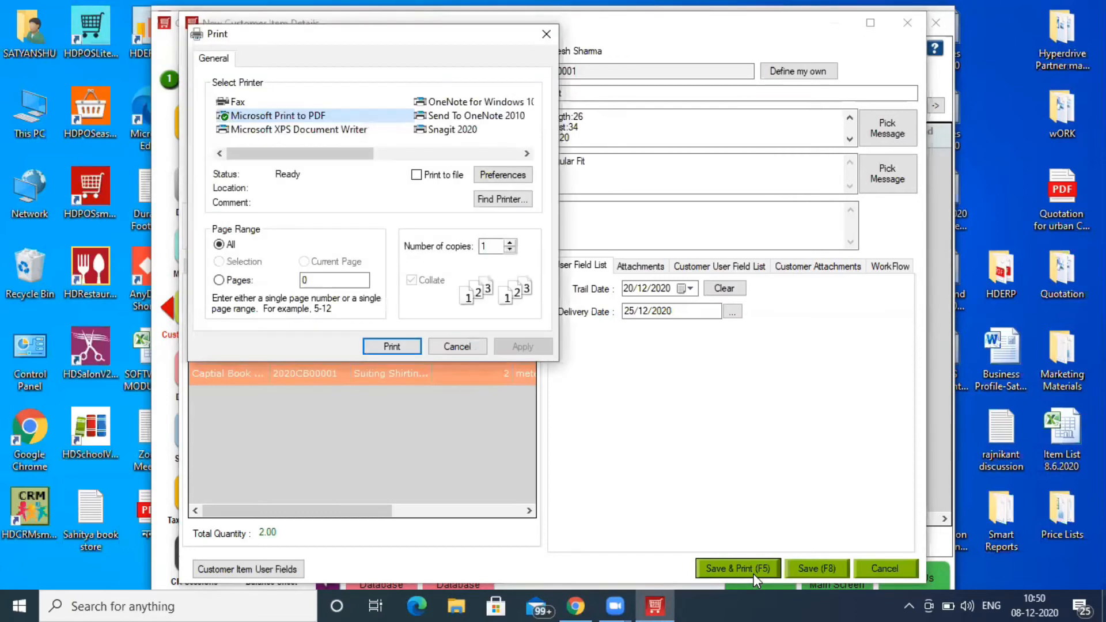
left_click(399, 342)
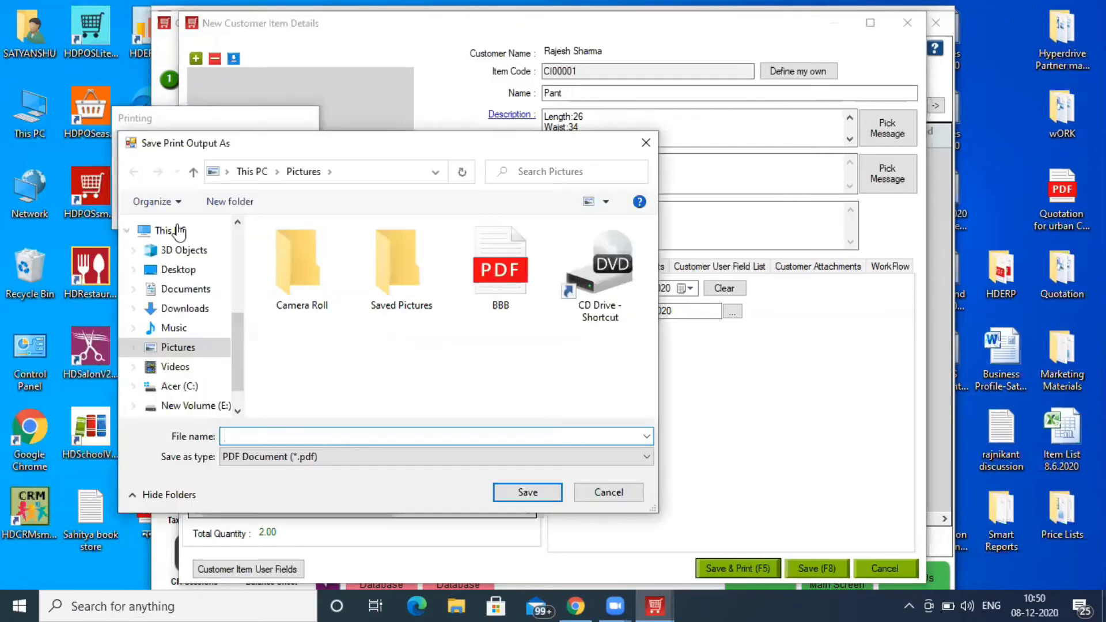
left_click(177, 269)
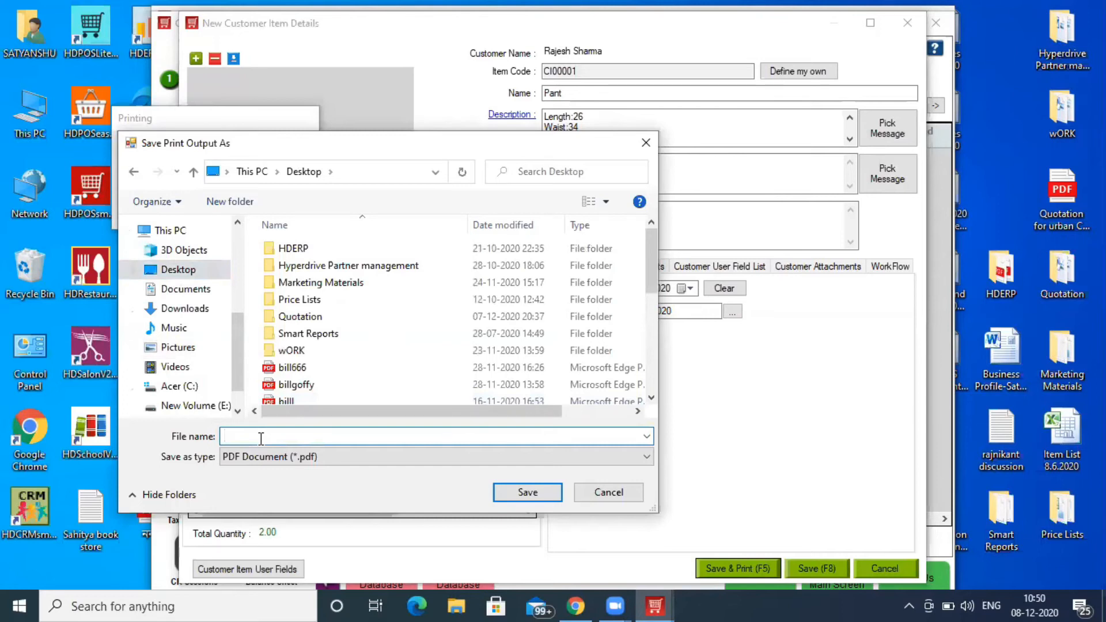
type("Job Work-Print")
left_click(526, 492)
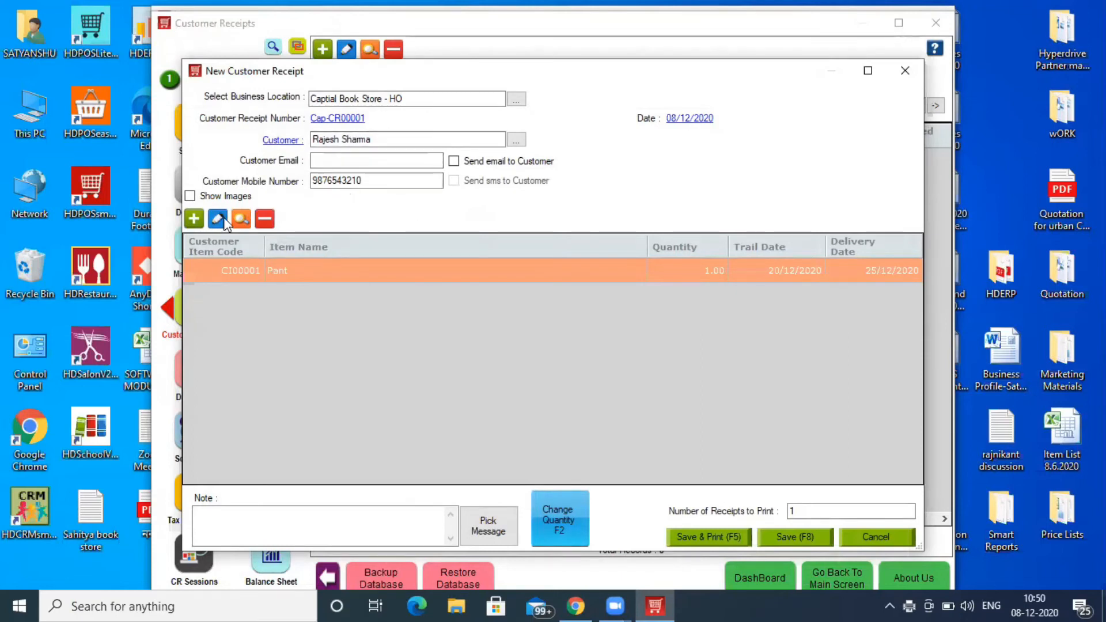
left_click(190, 220)
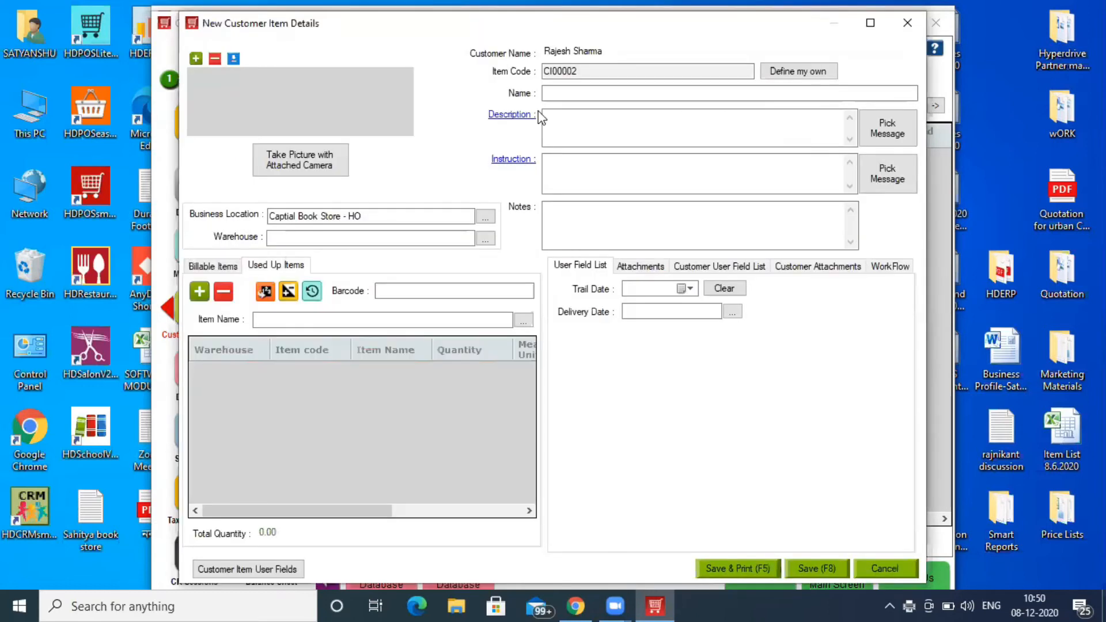
left_click(556, 217)
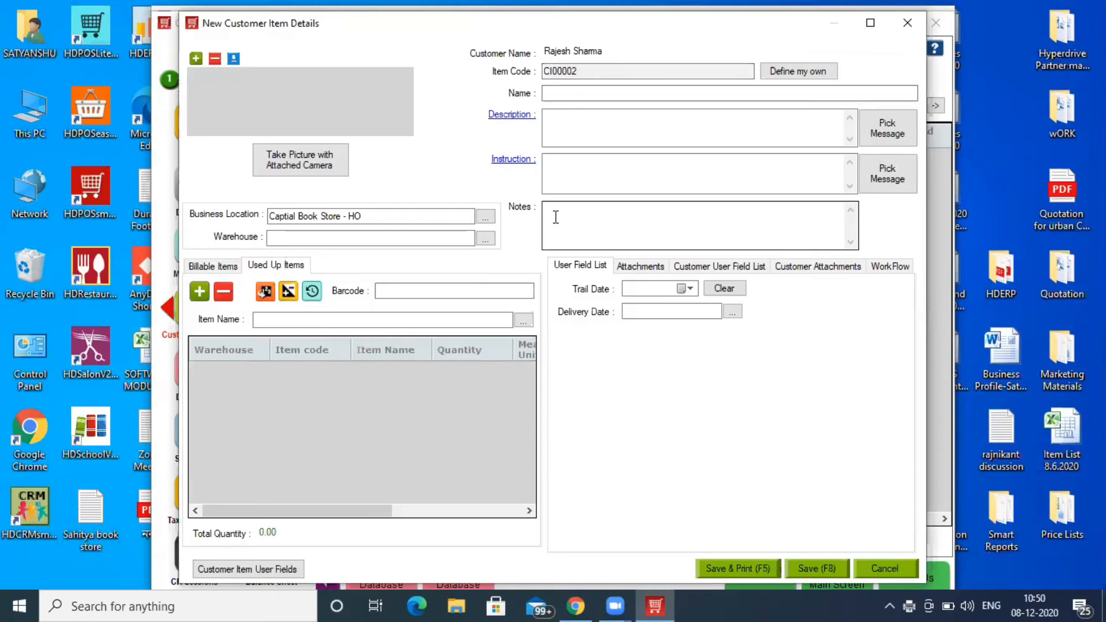
left_click(907, 23)
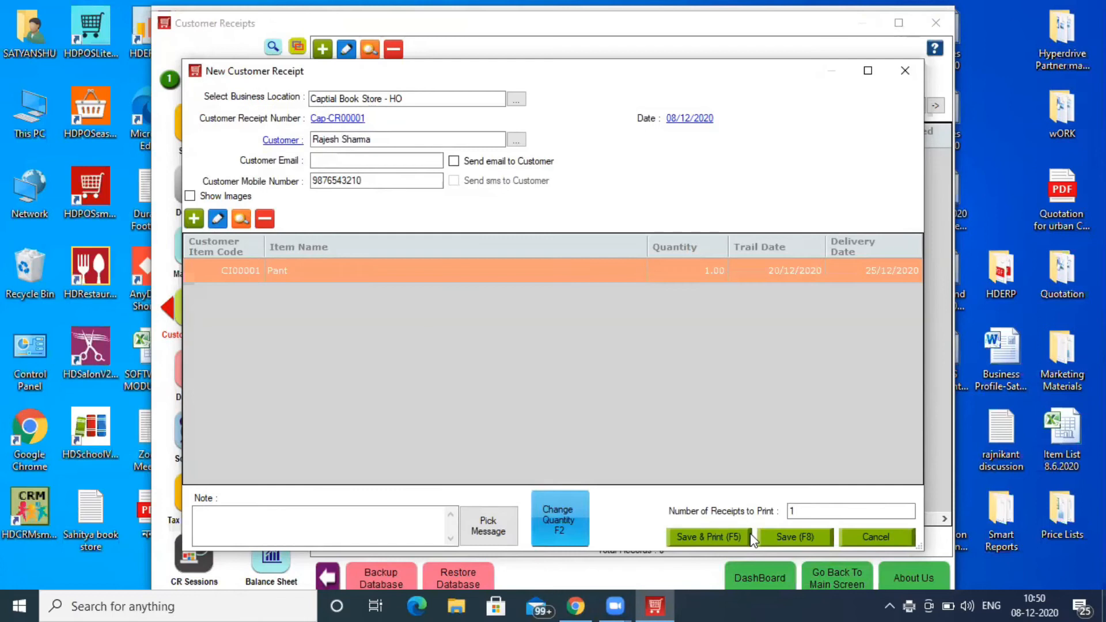
- Save the receipt and print it to PDF as 'Cust Receipt' on the Desktop
left_click(713, 541)
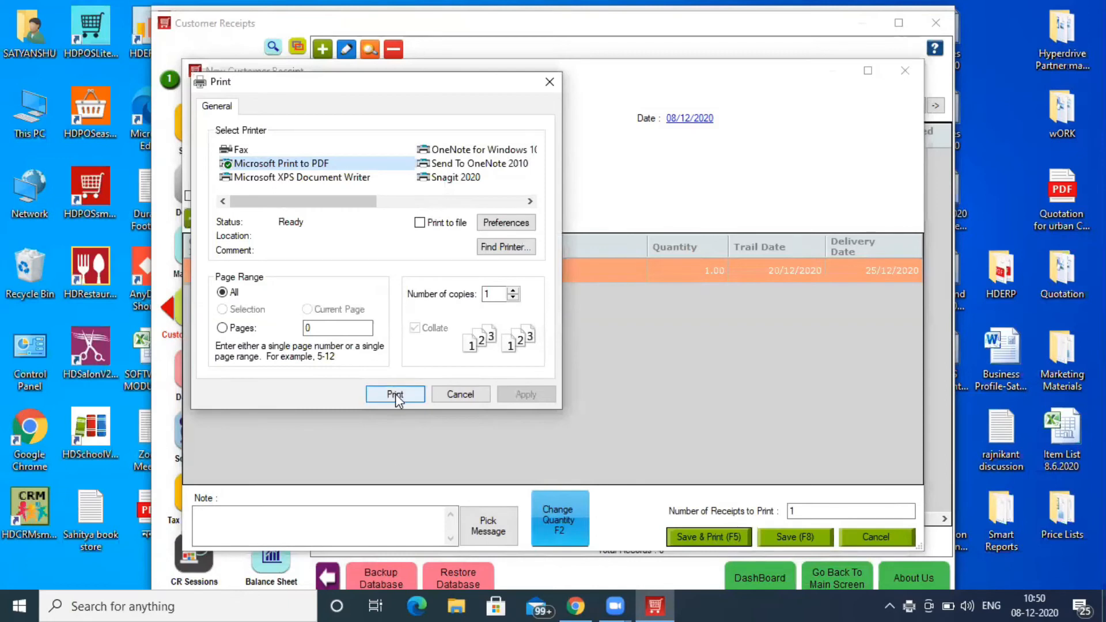
left_click(395, 395)
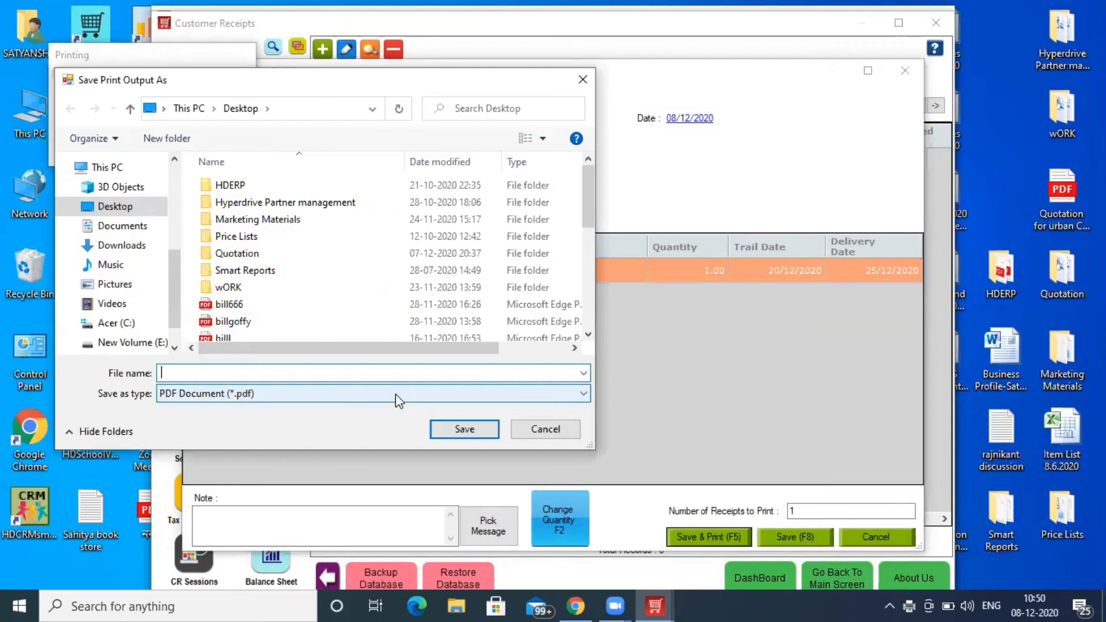
type("Cust Receipt")
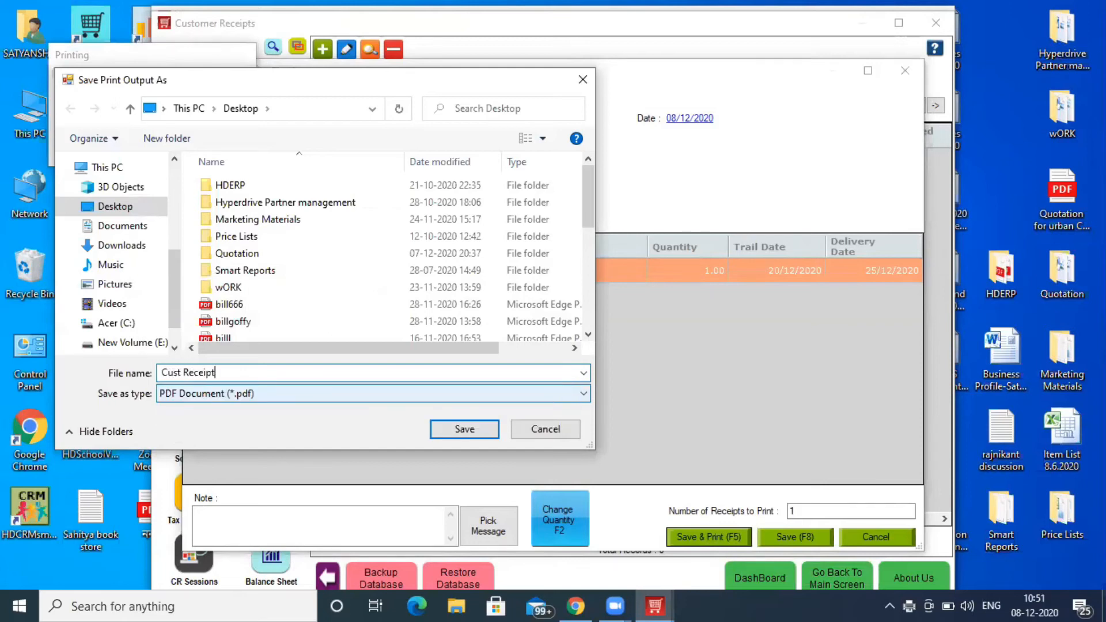
left_click(465, 430)
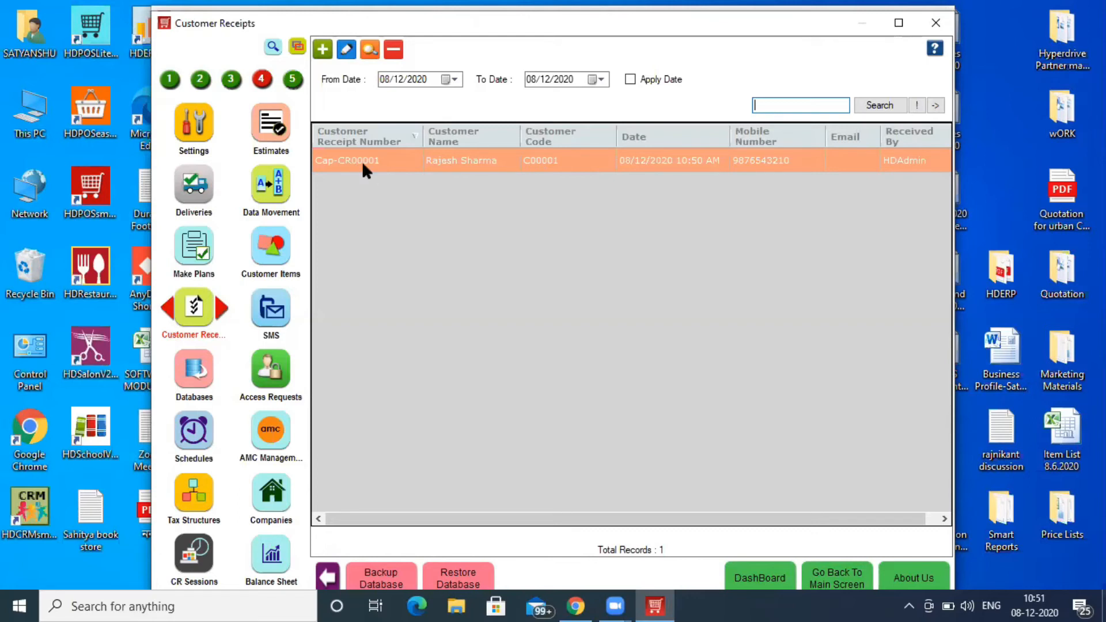
- Reopen the saved customer receipt holding the Pant item in edit mode
left_click_drag(465, 519, 684, 517)
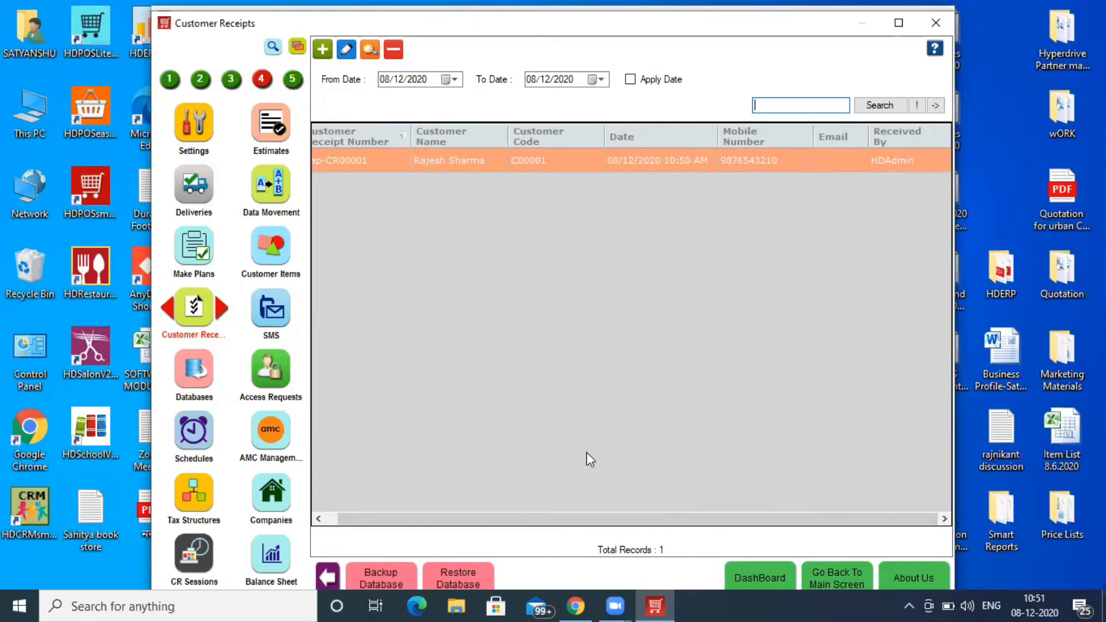
left_click(346, 50)
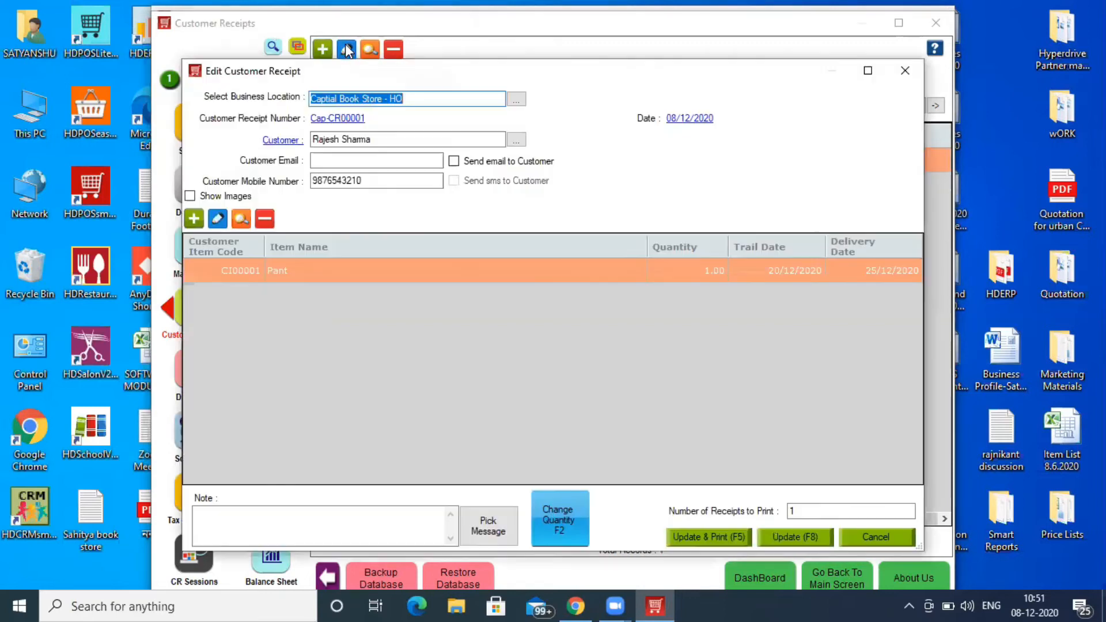
- Set the Pant item's trail date to 22/12/2020 and view its workflow showing 1.00 Received
left_click(219, 220)
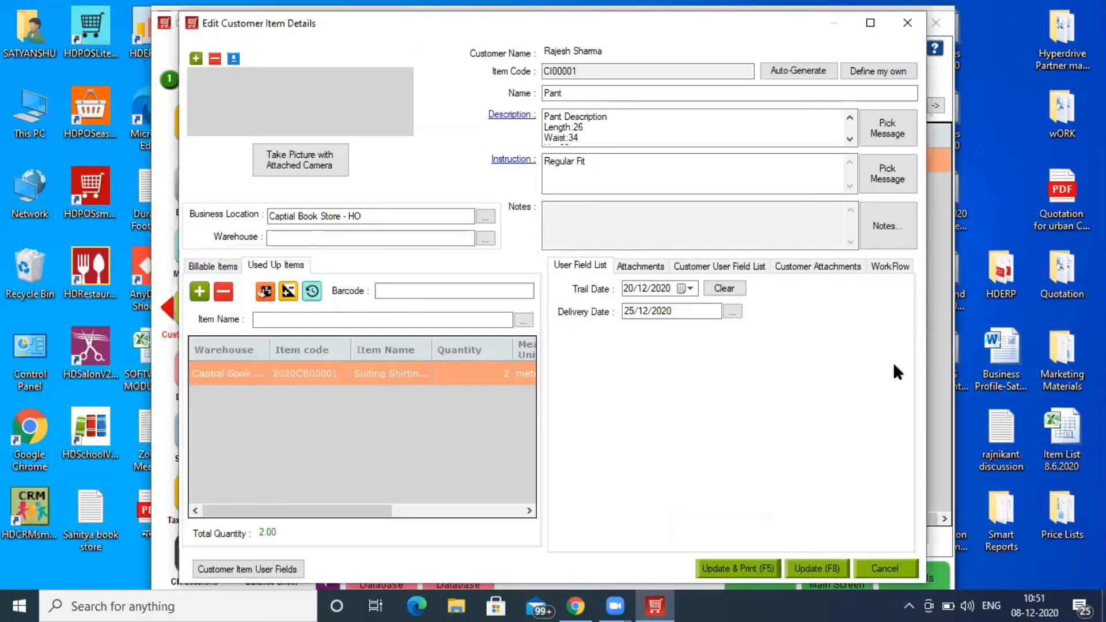
left_click(693, 289)
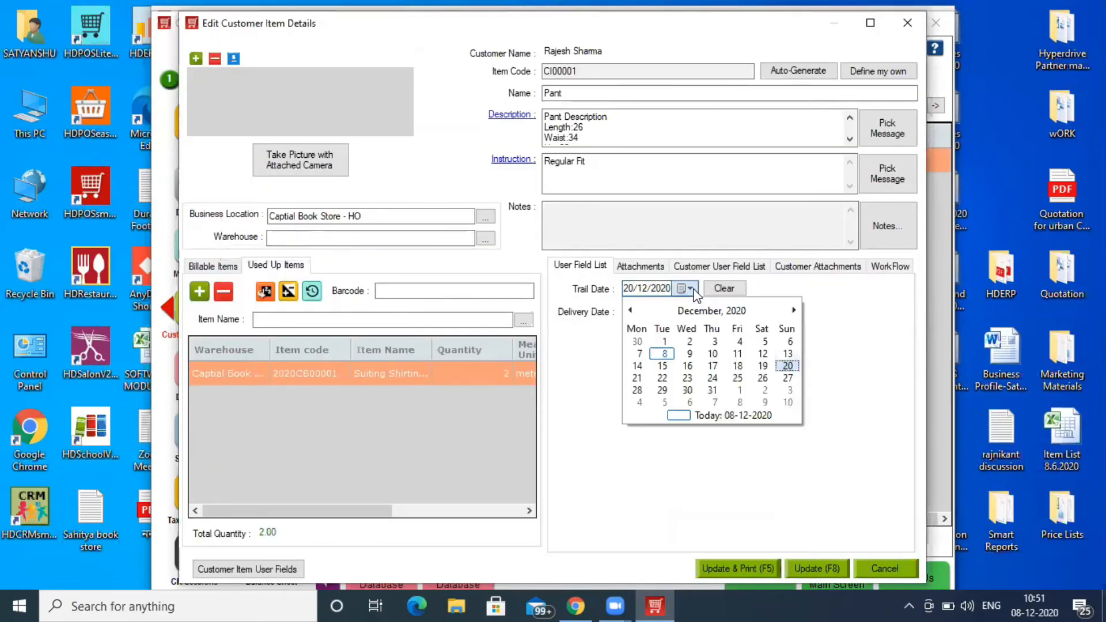
left_click(664, 379)
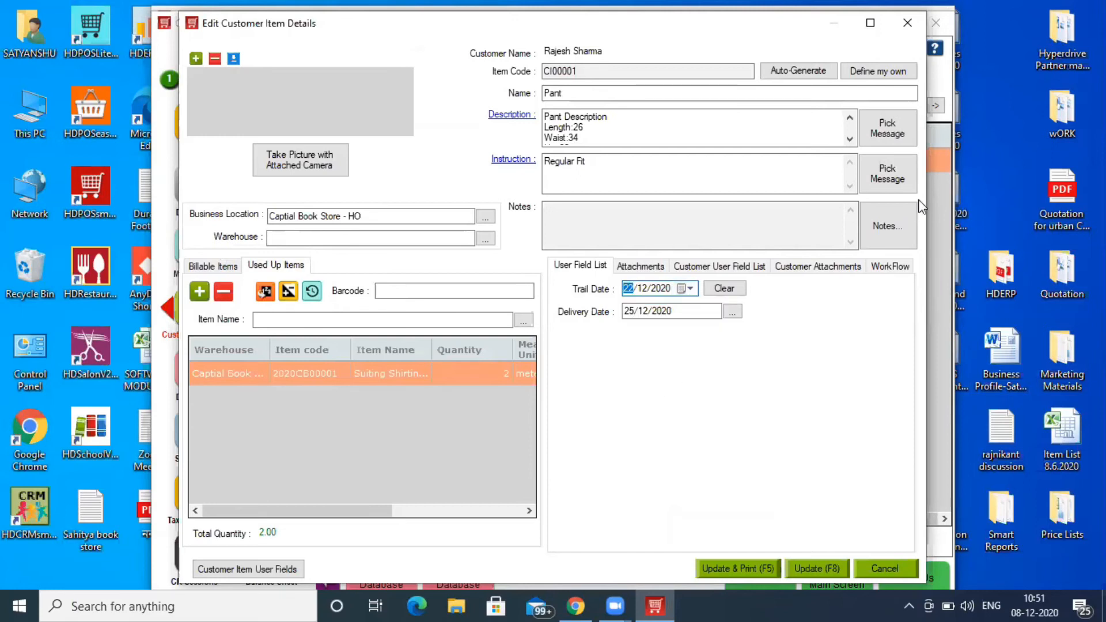
left_click(876, 270)
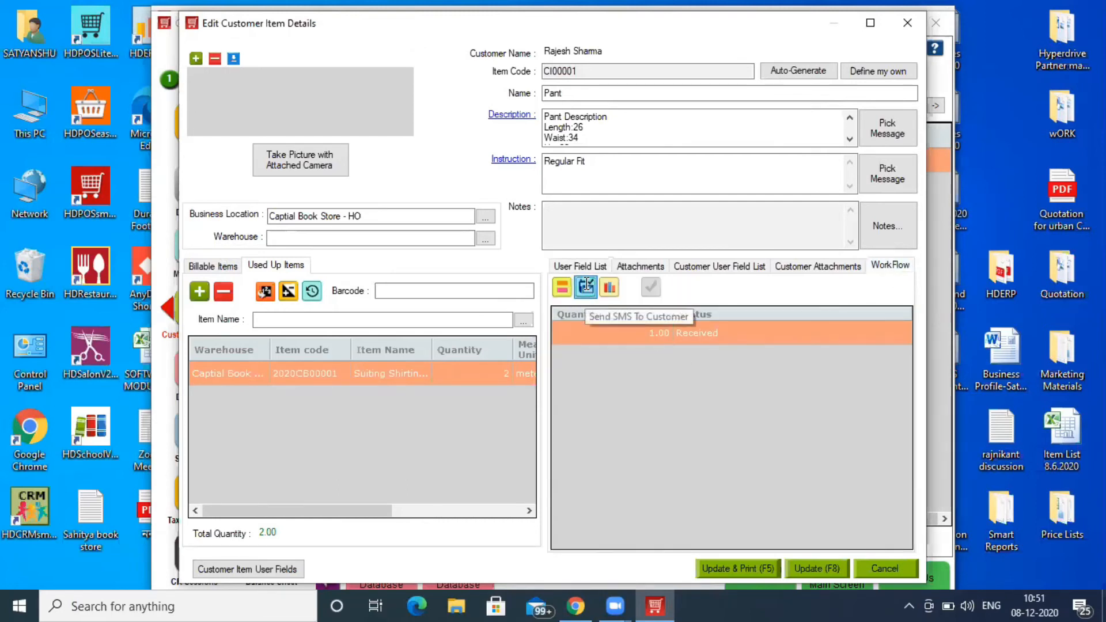
left_click(586, 288)
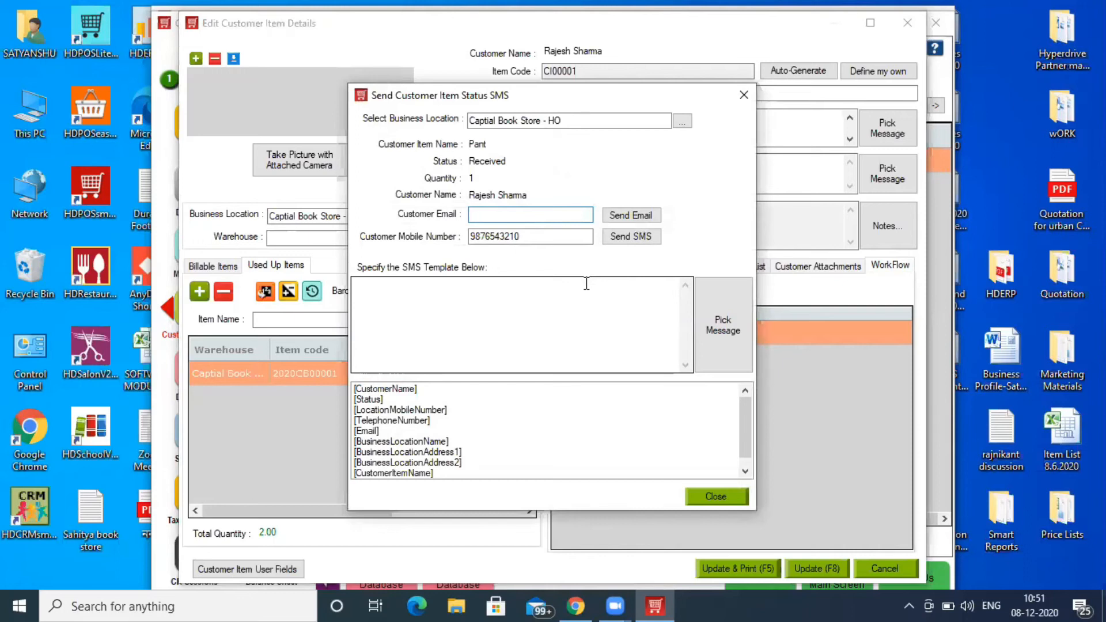
left_click(586, 283)
type("Sory")
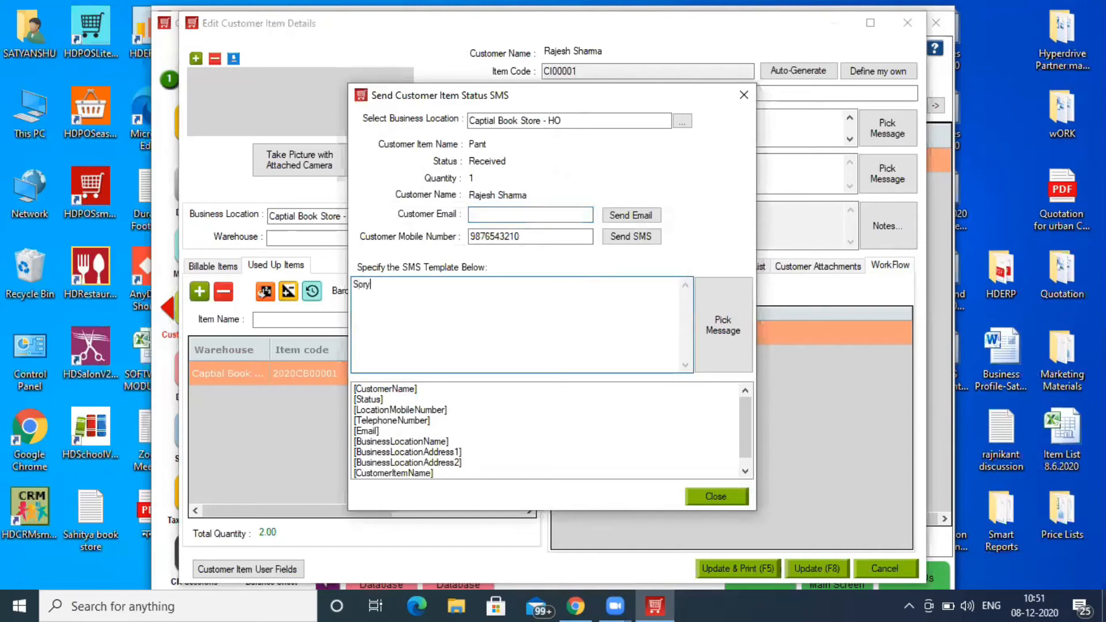
key("BackSpace")
type("ry")
left_click(744, 94)
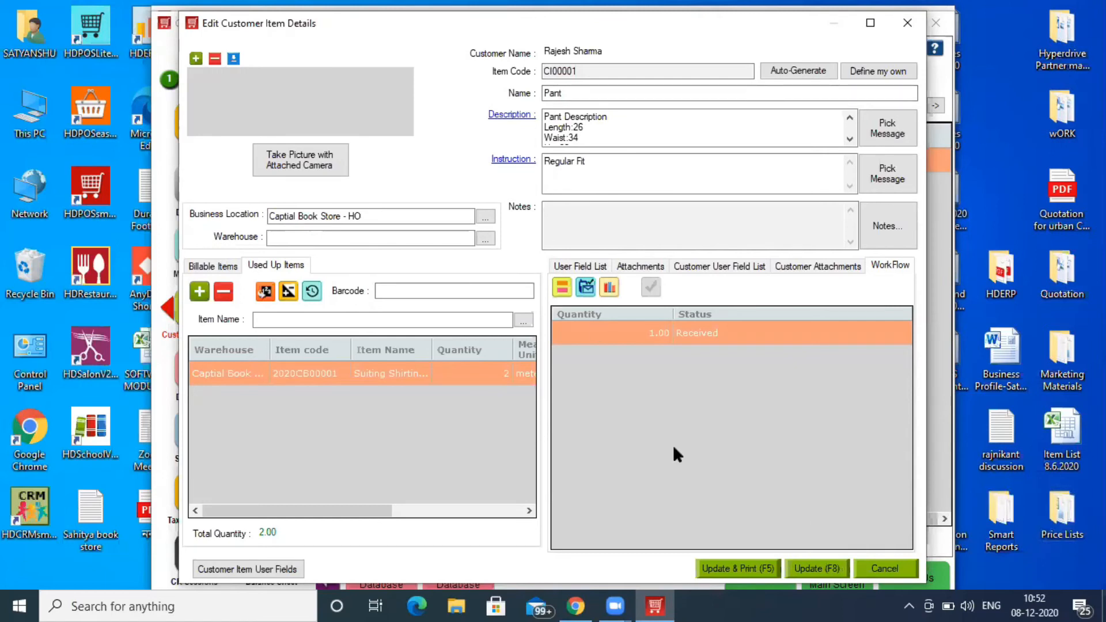
left_click(609, 290)
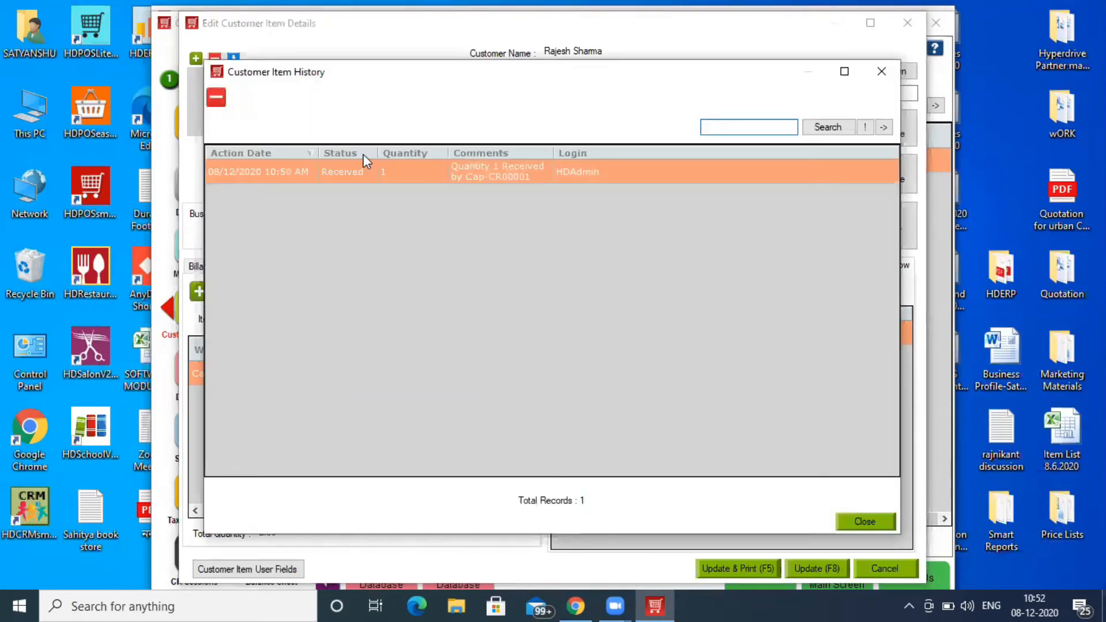
left_click(881, 70)
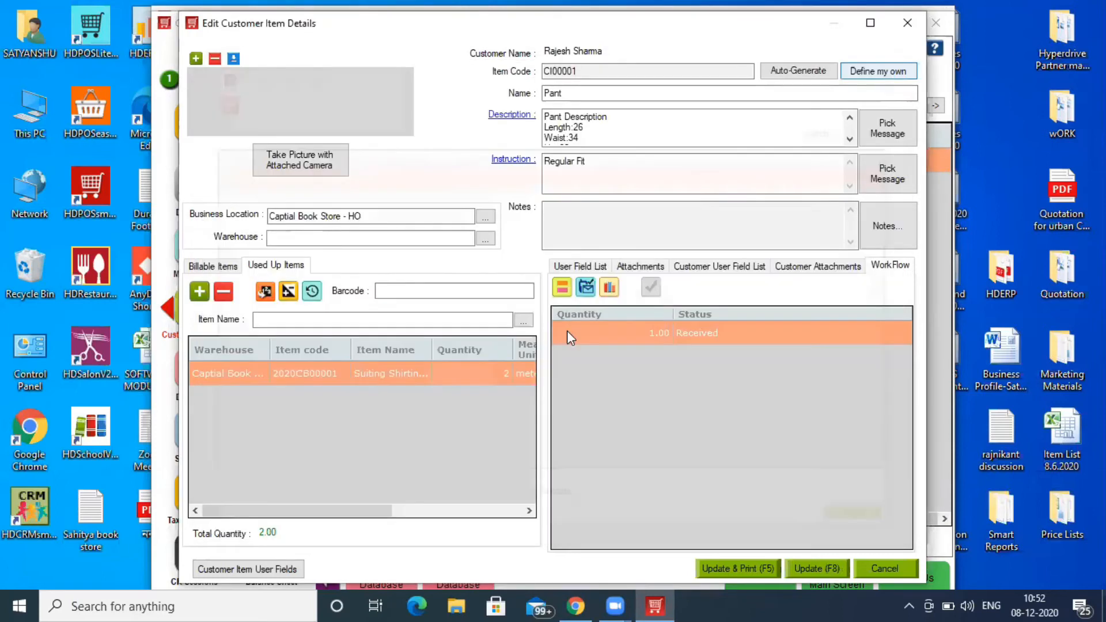
left_click(561, 287)
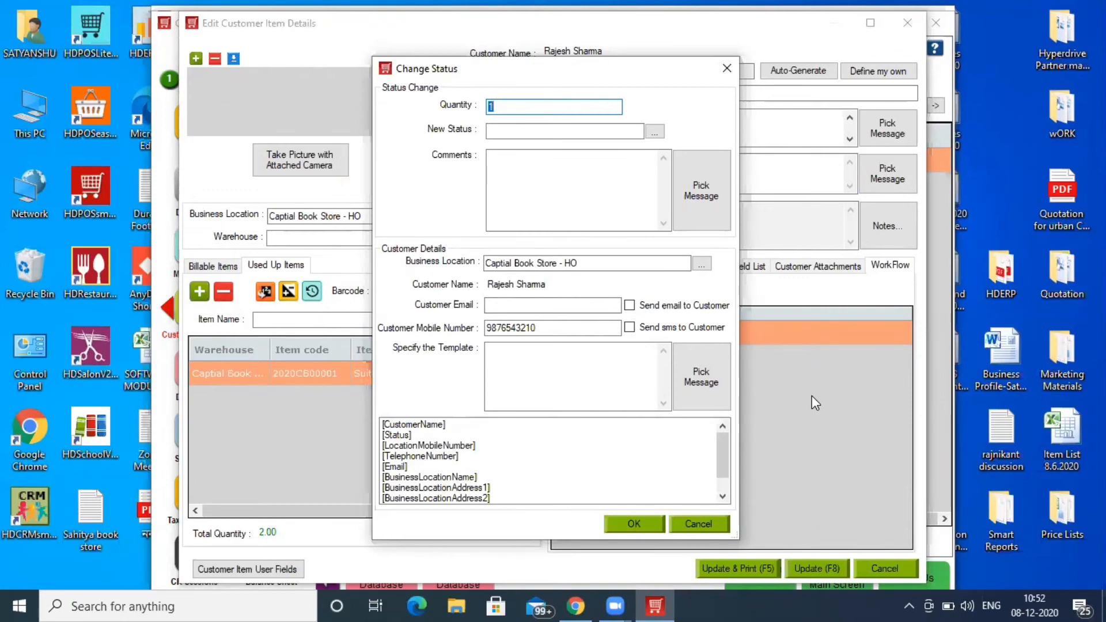
left_click(655, 132)
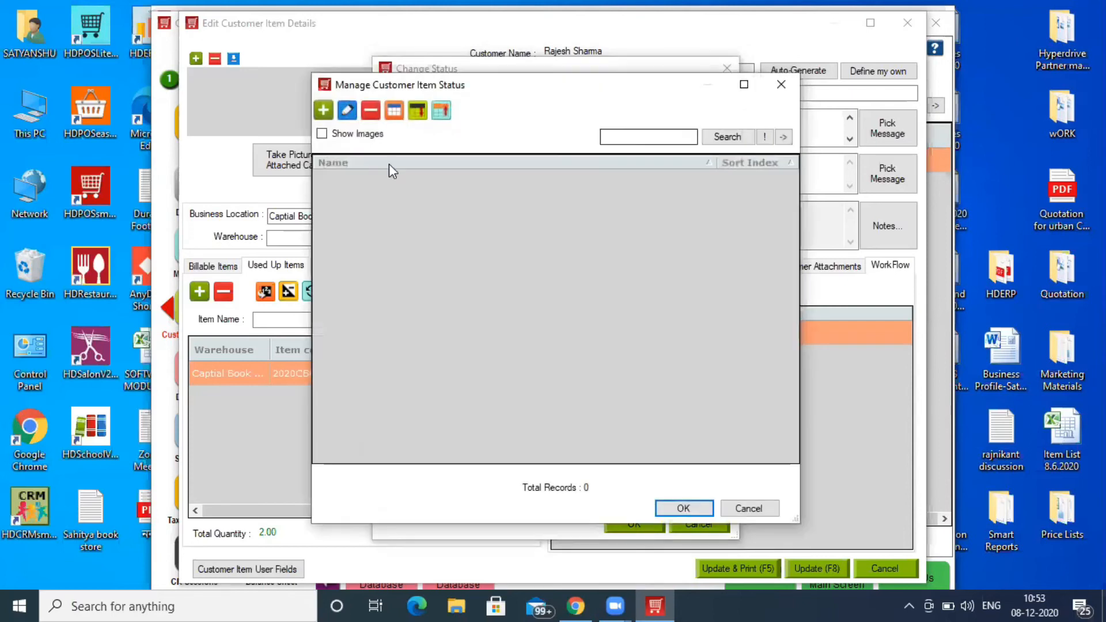
left_click(323, 110)
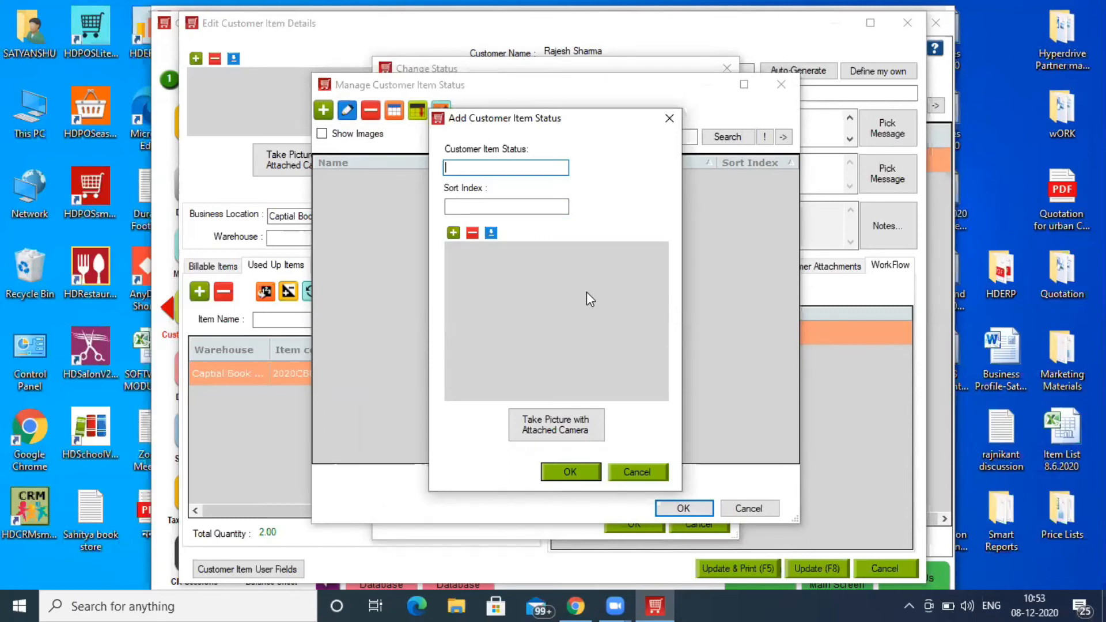
left_click(669, 121)
left_click(781, 86)
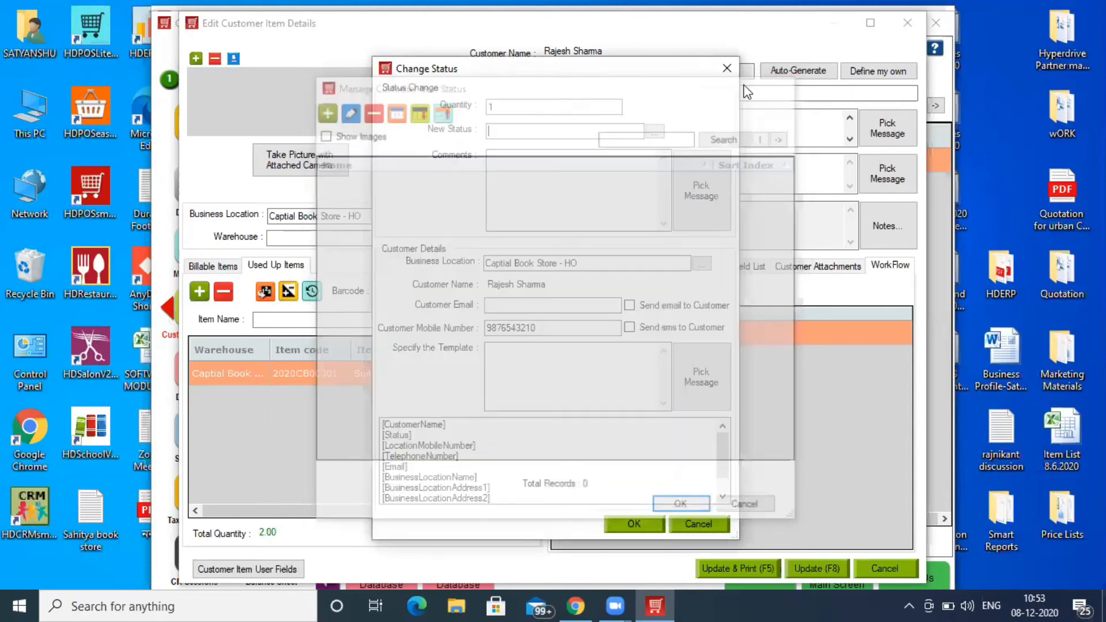
left_click(726, 69)
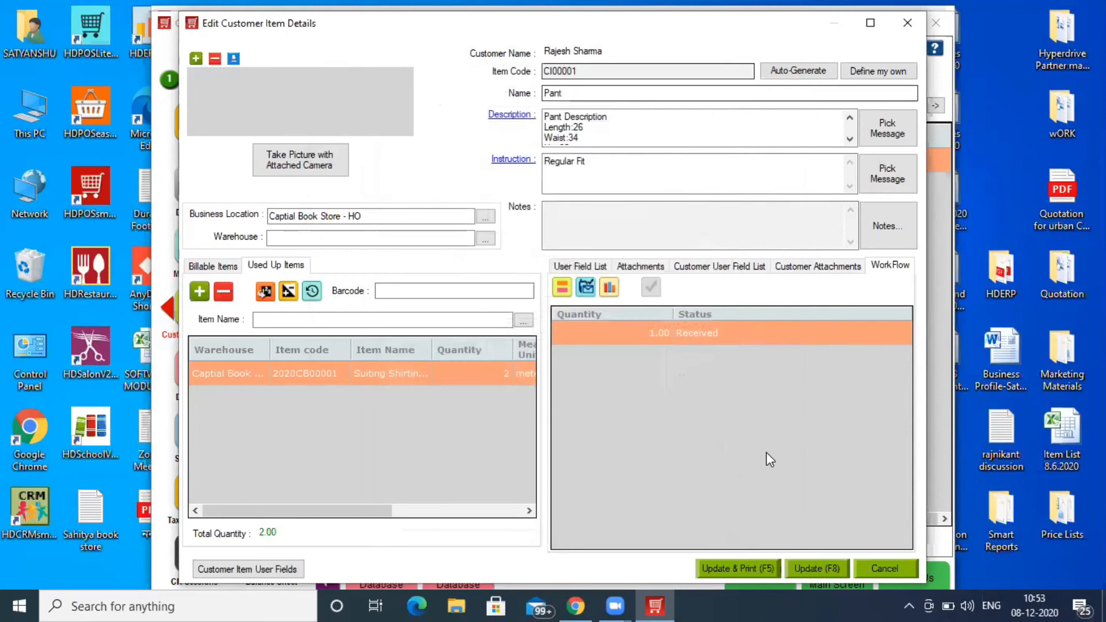
- Update the Pant item and the receipt, then view Customer Items listing CI00001 as Received
left_click(823, 569)
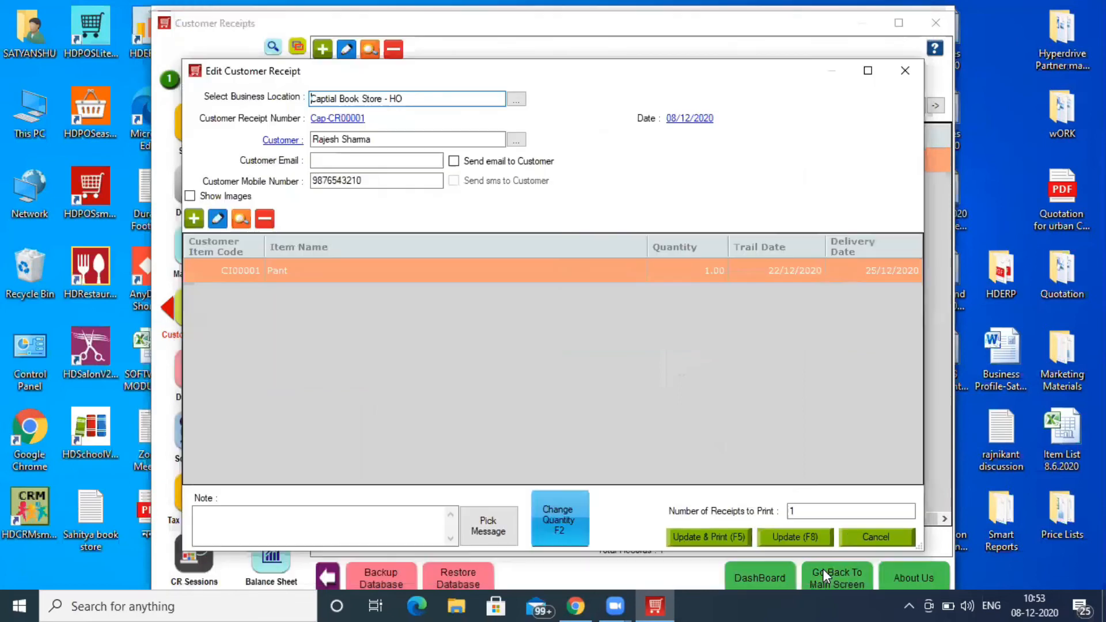
left_click(804, 537)
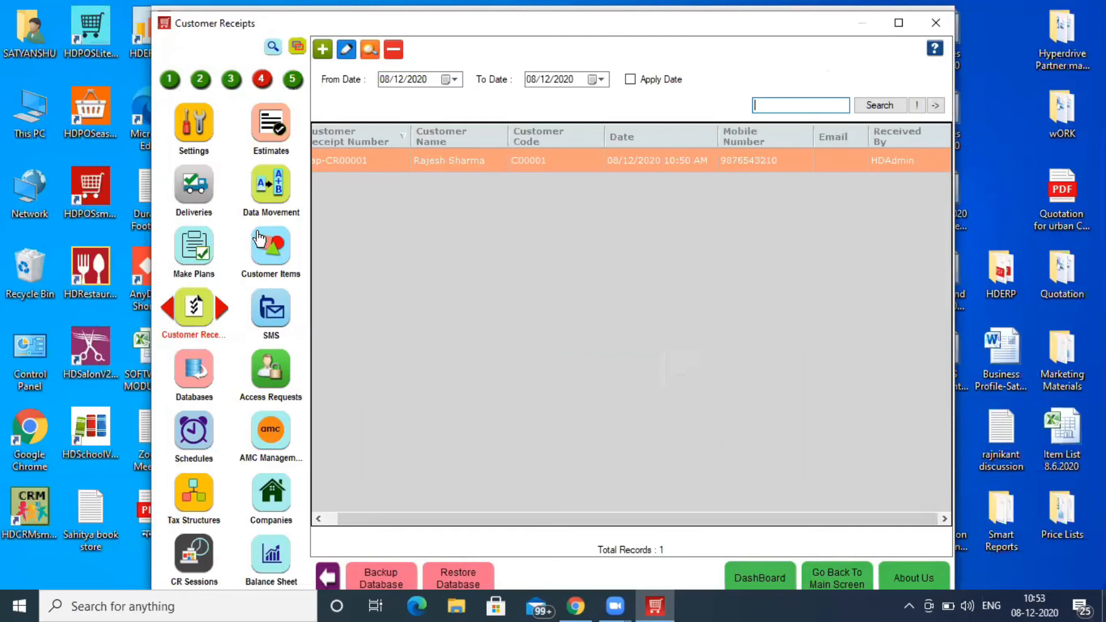
left_click(274, 251)
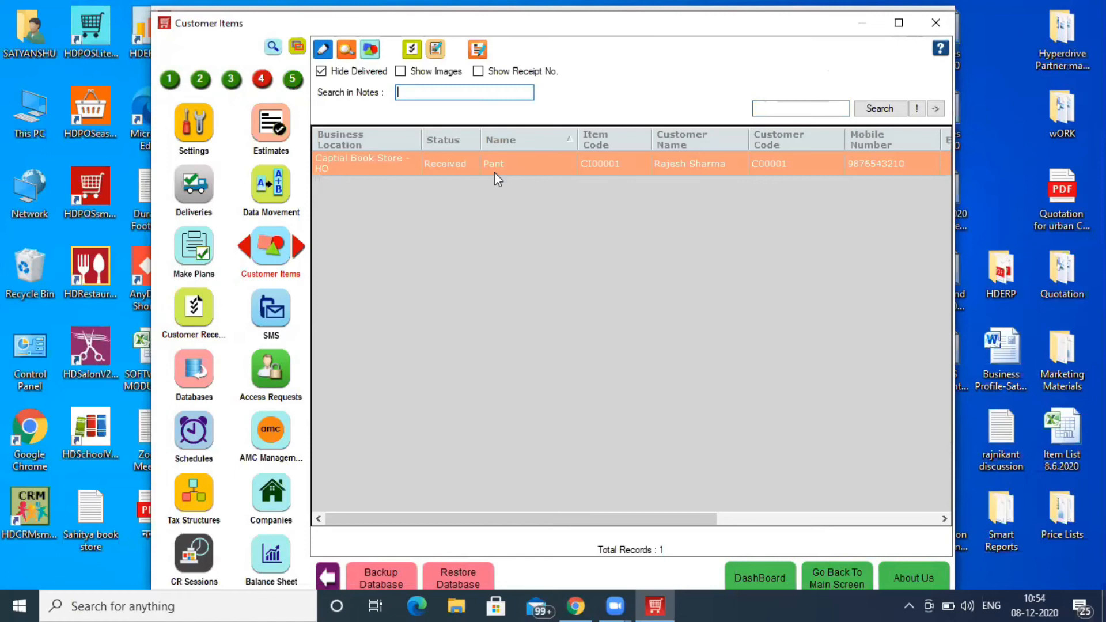
- Create sales invoice Cap-I00002 from the Pant item, billing Pant Making Charges at 600.00
left_click(821, 110)
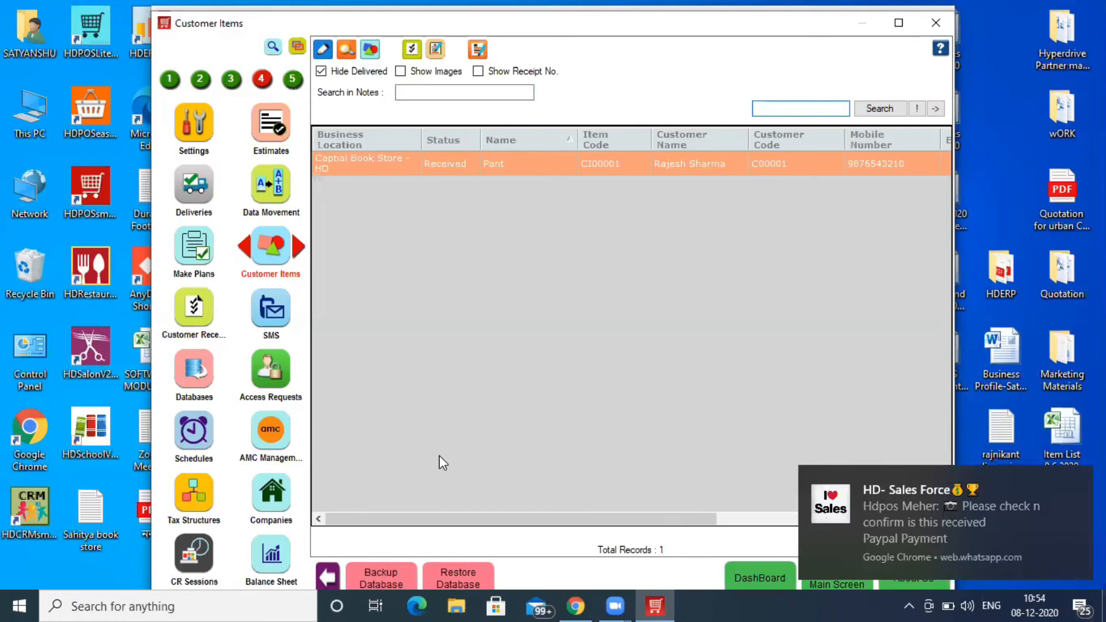
left_click_drag(448, 520, 773, 539)
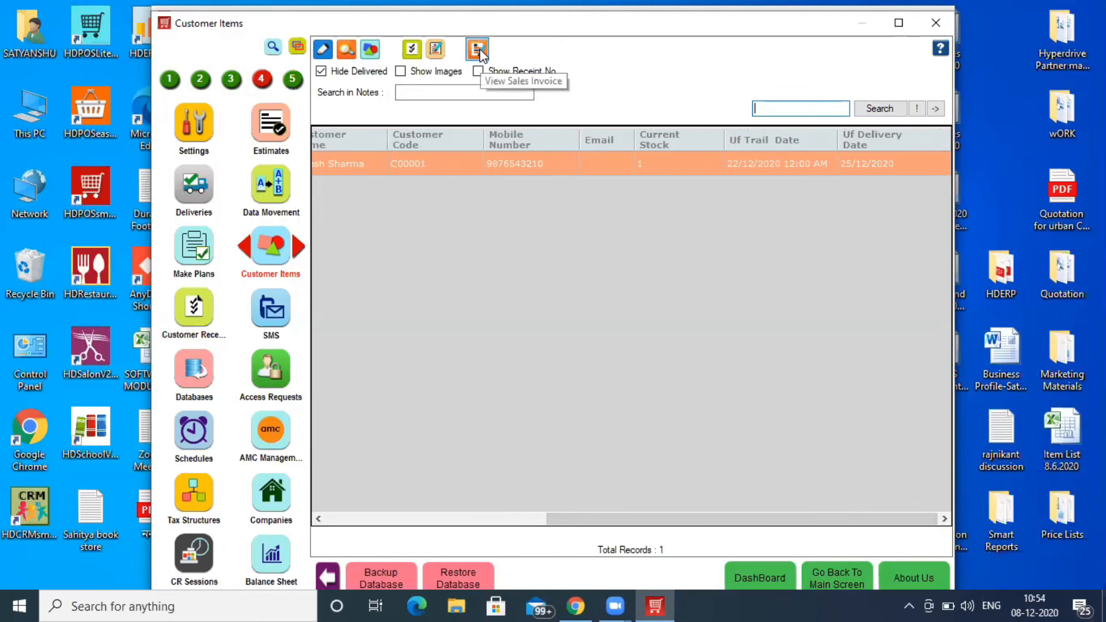
left_click(432, 53)
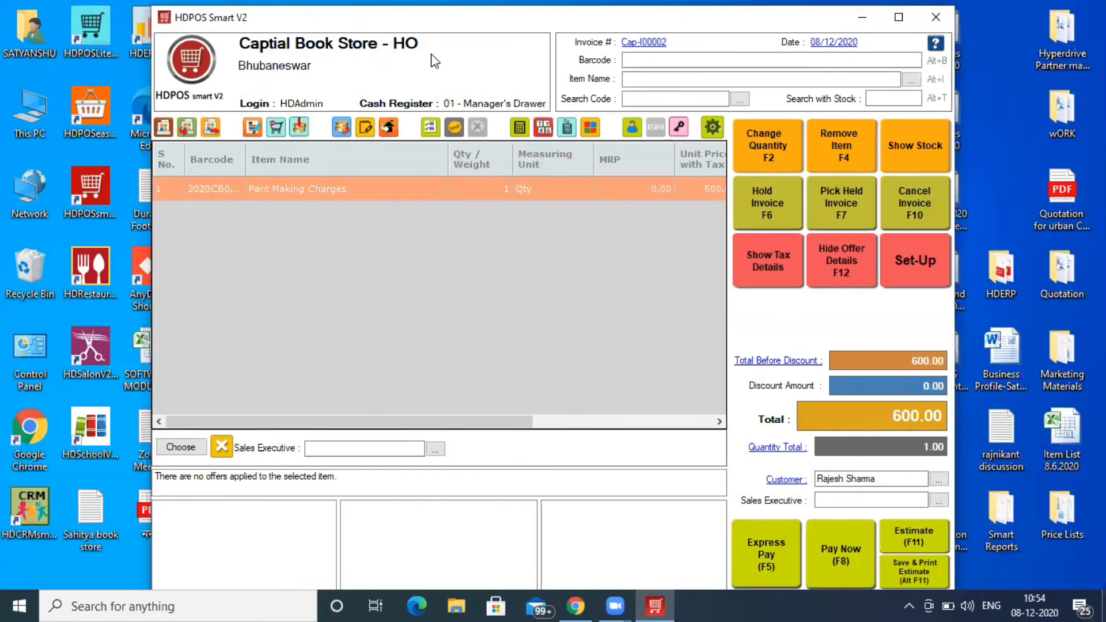
- Receive the full 600.00 in cash and save invoice Cap-I00002
left_click(845, 569)
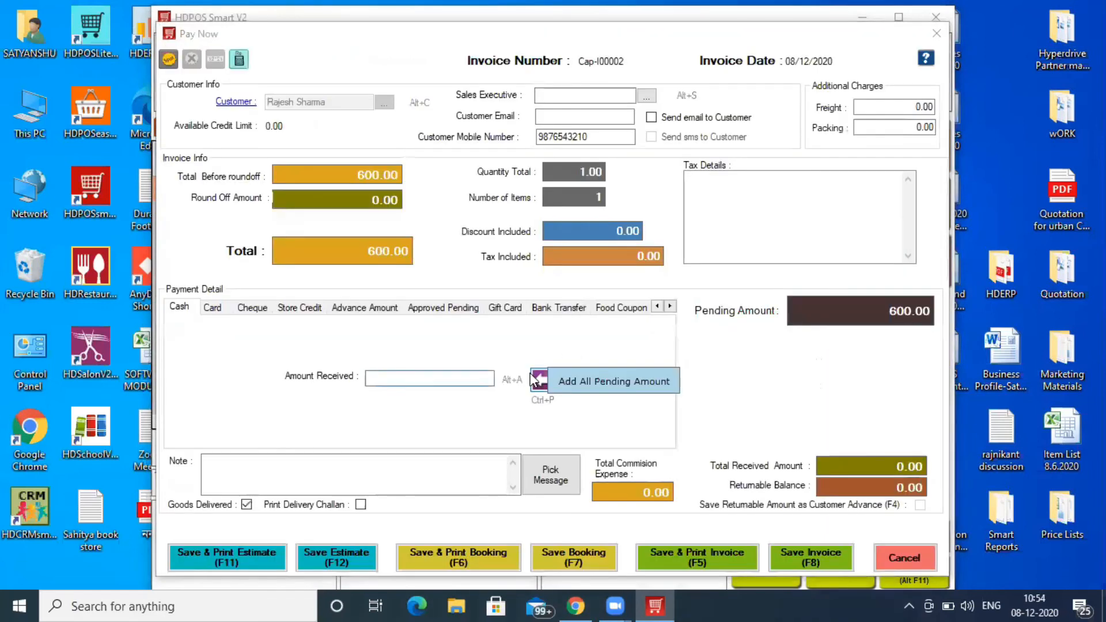
left_click(543, 378)
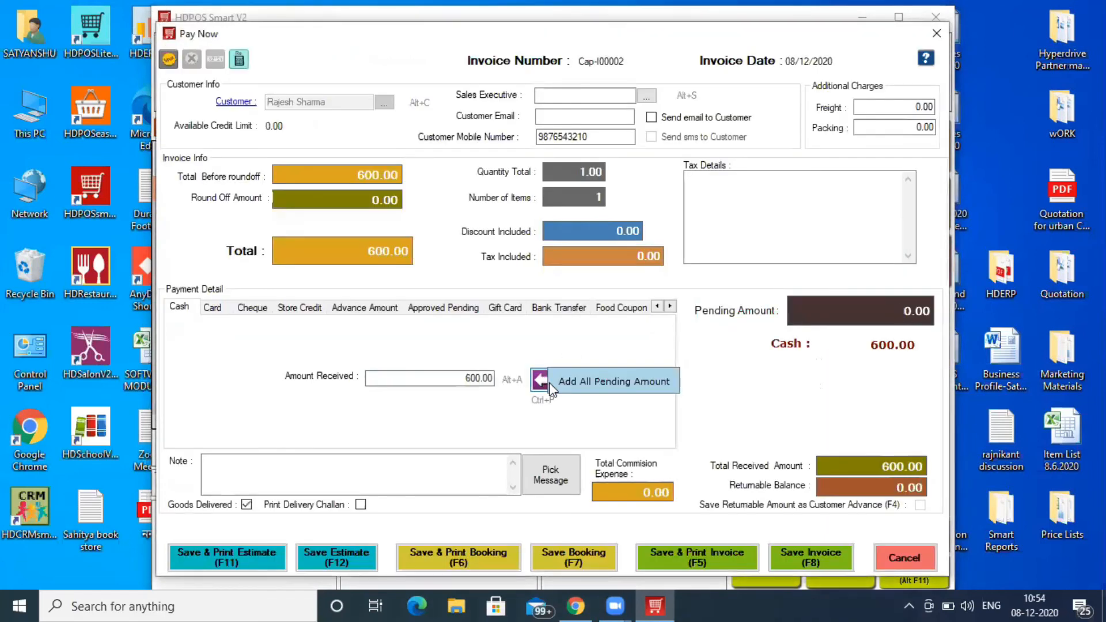
left_click(796, 564)
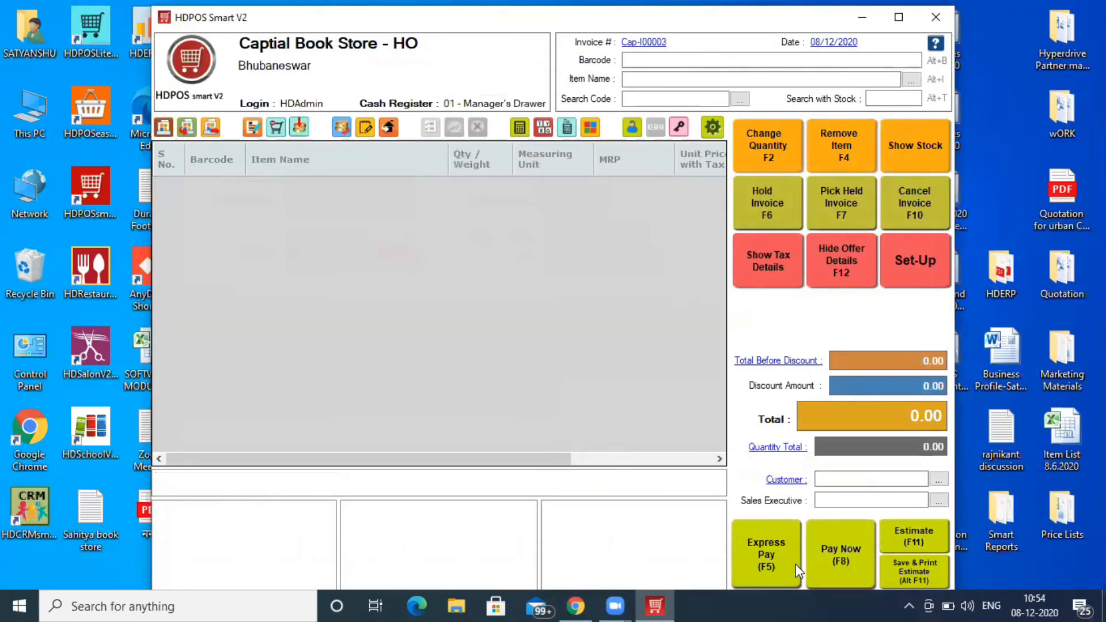
- Check Manage Stock for Captial Book Store - HO, where Suiting Shirting Fabric shows 46 meter, then close it
left_click(936, 268)
left_click(193, 197)
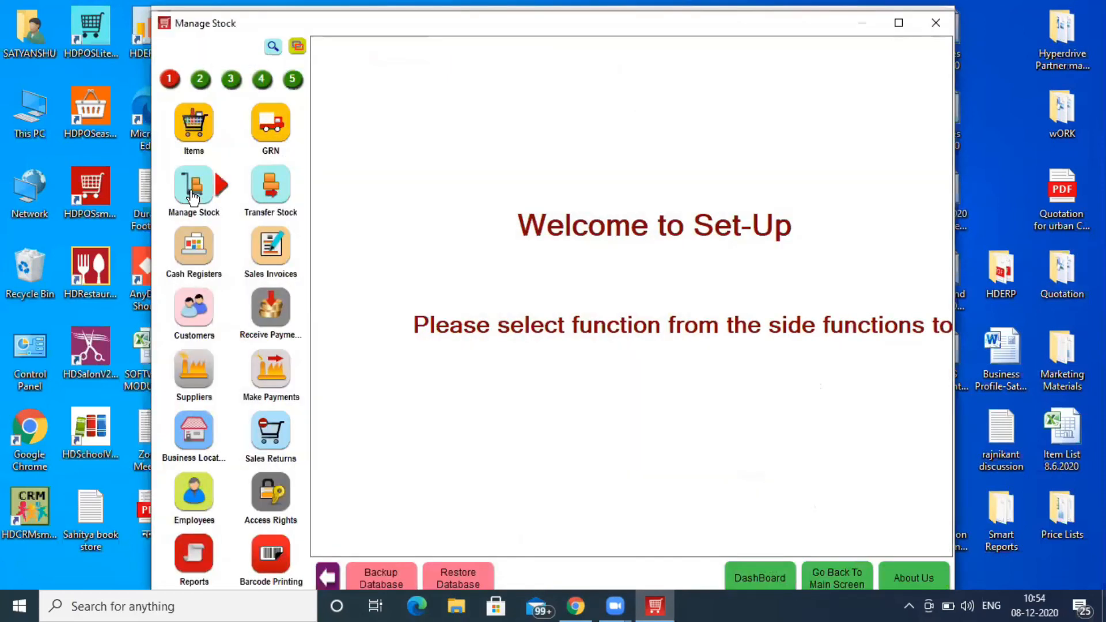
left_click(192, 198)
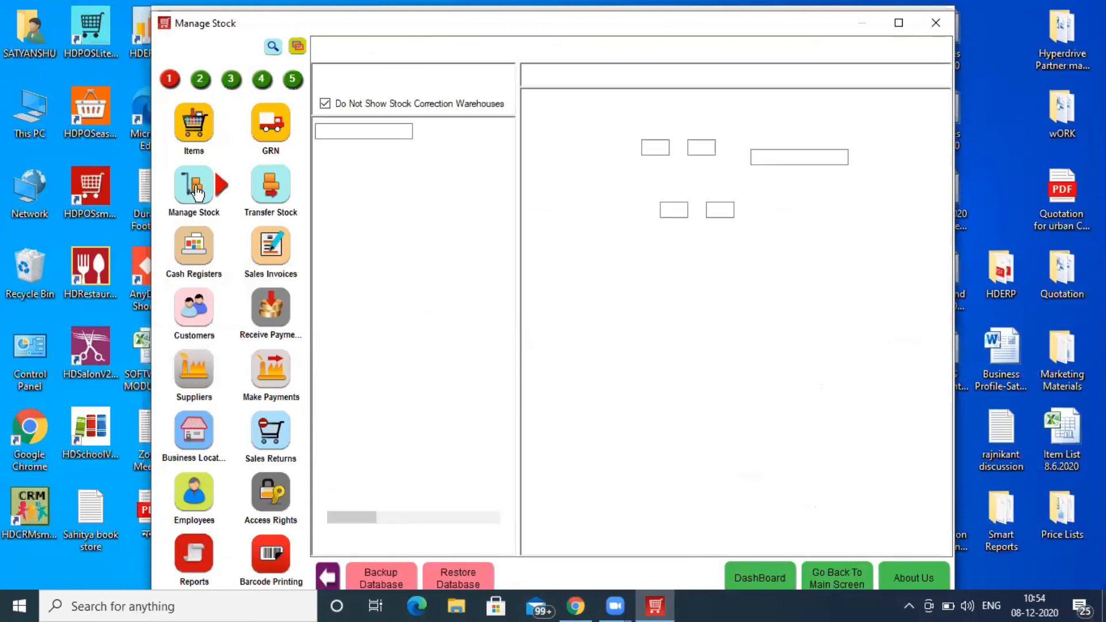
left_click(417, 253)
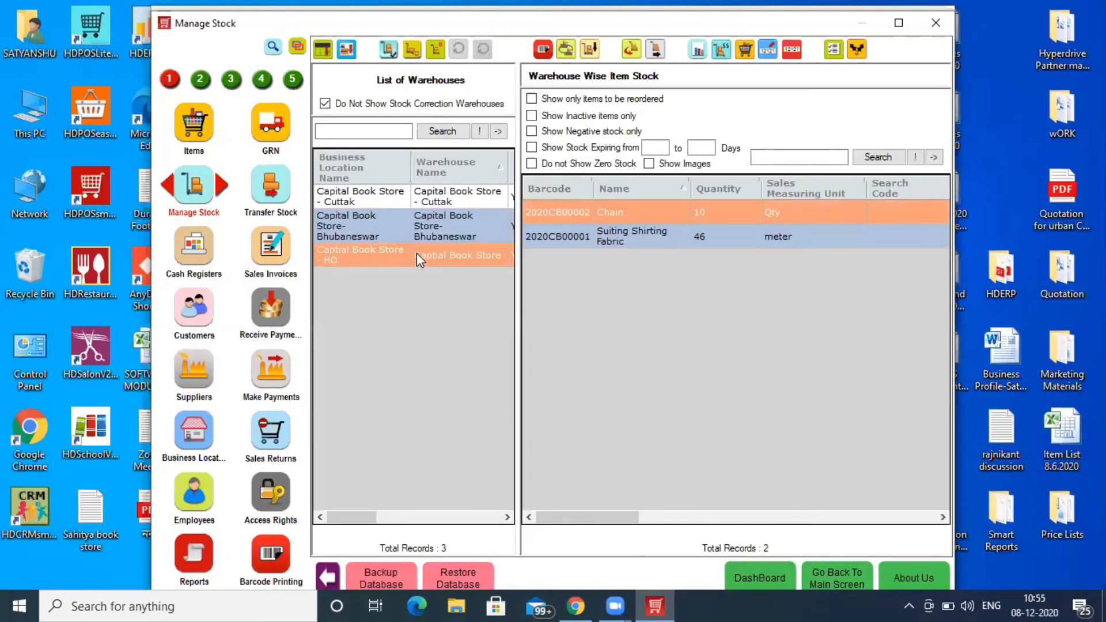
left_click(699, 230)
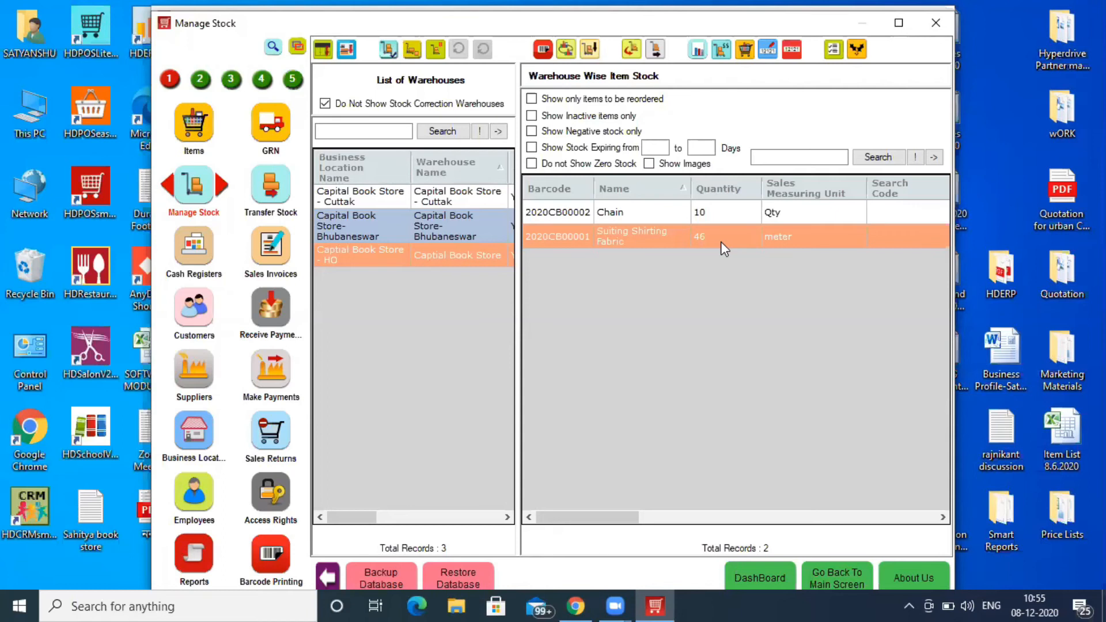
left_click(936, 22)
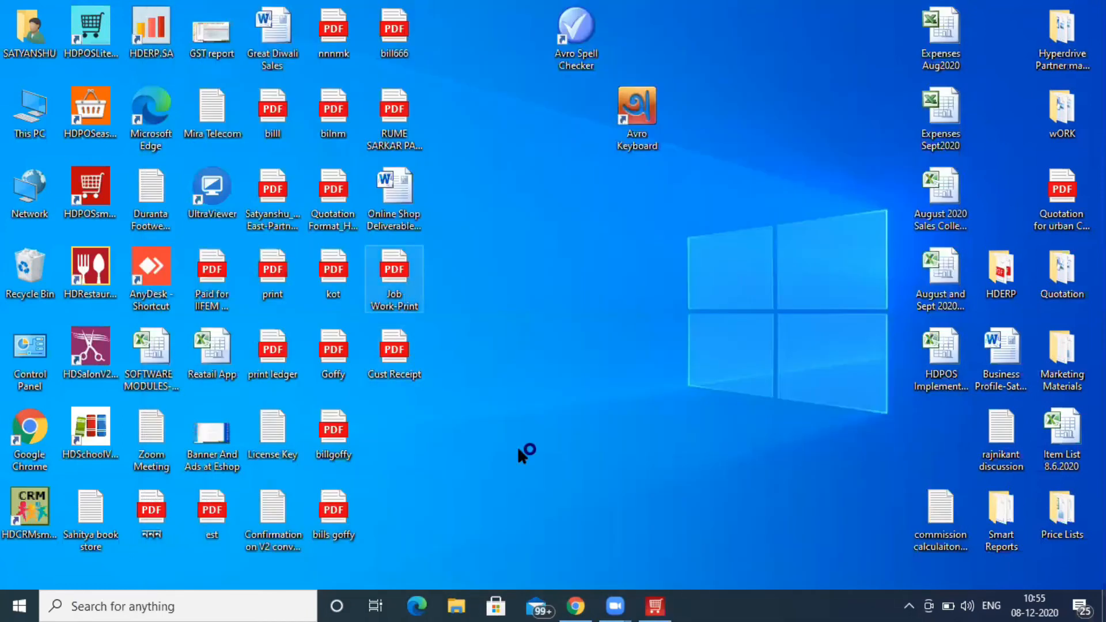
- Review the Job Work-Print PDF showing Pant making charges and 2.00 meter fabric, then close it
left_click(614, 606)
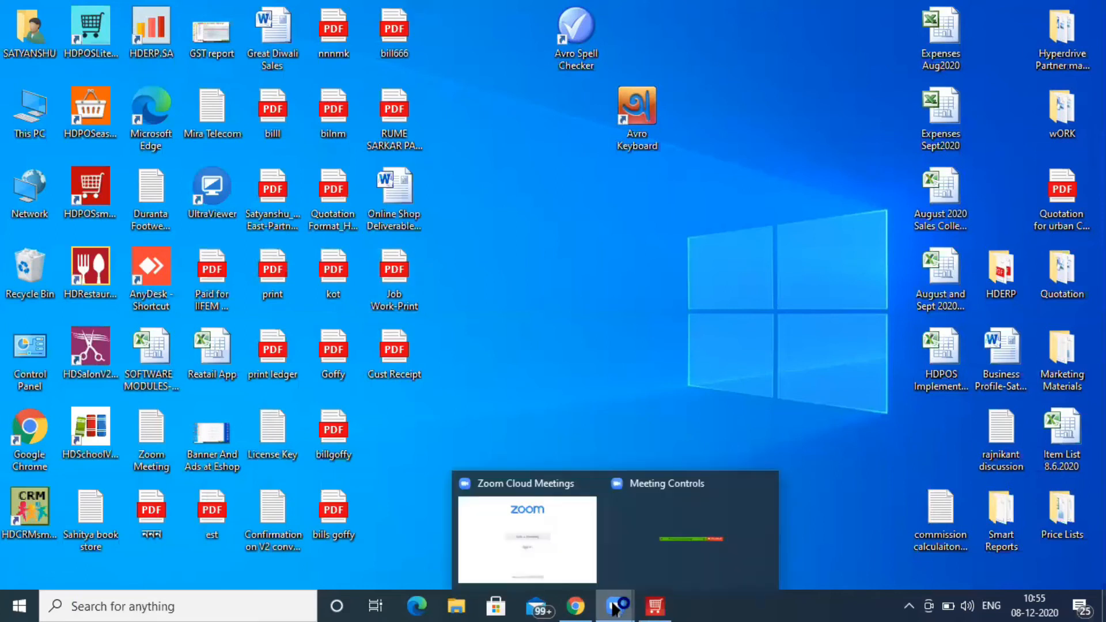
left_click(641, 561)
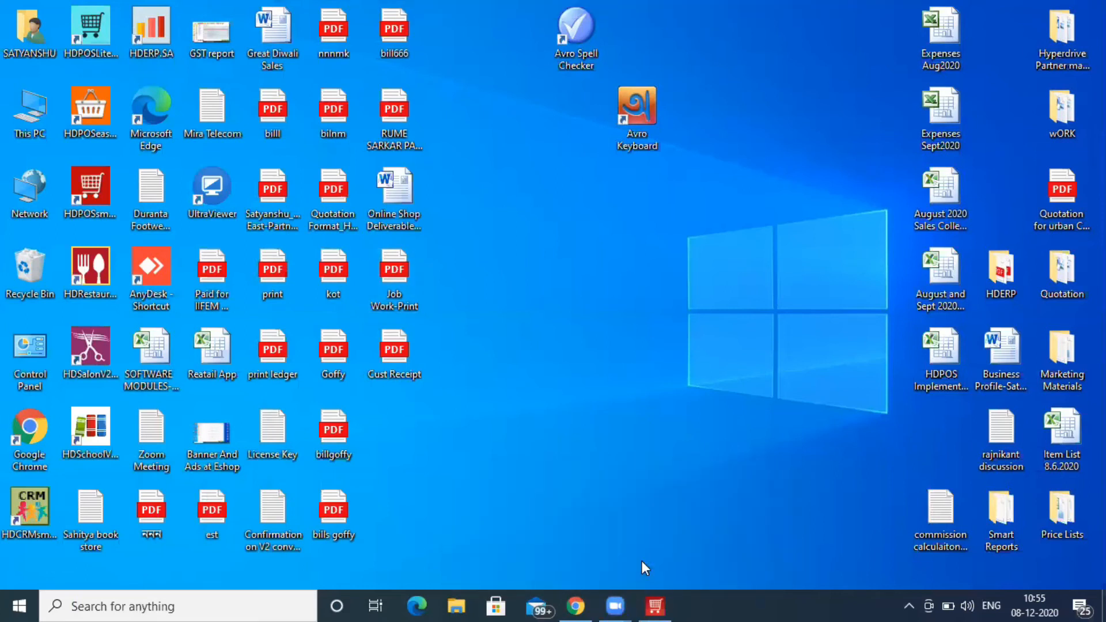
mouse_move(615, 602)
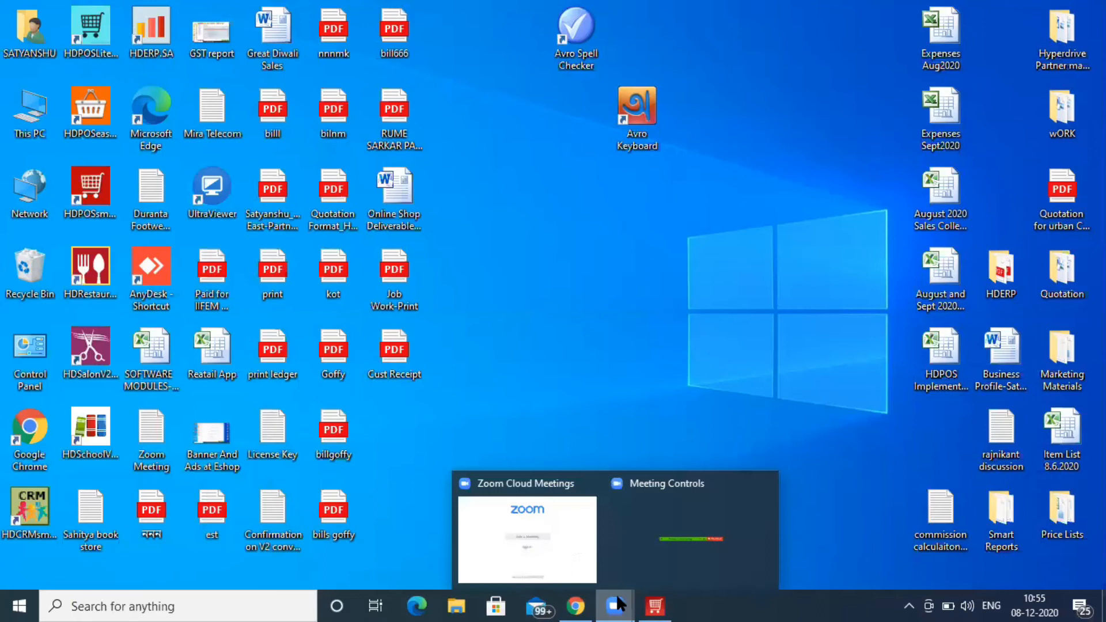
left_click(578, 545)
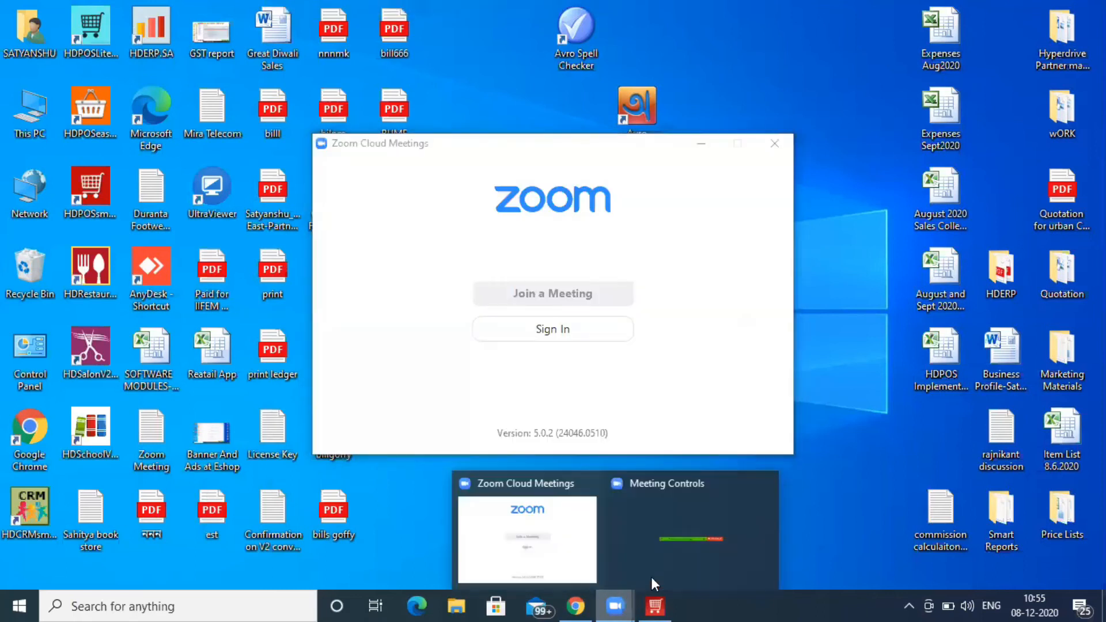
left_click(672, 566)
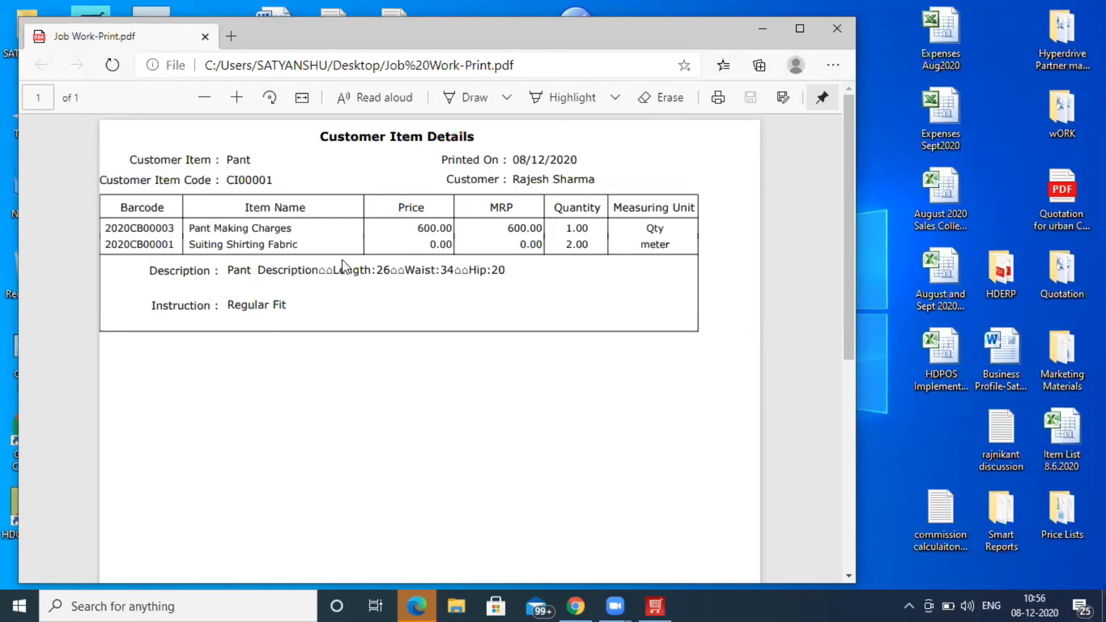
left_click(838, 29)
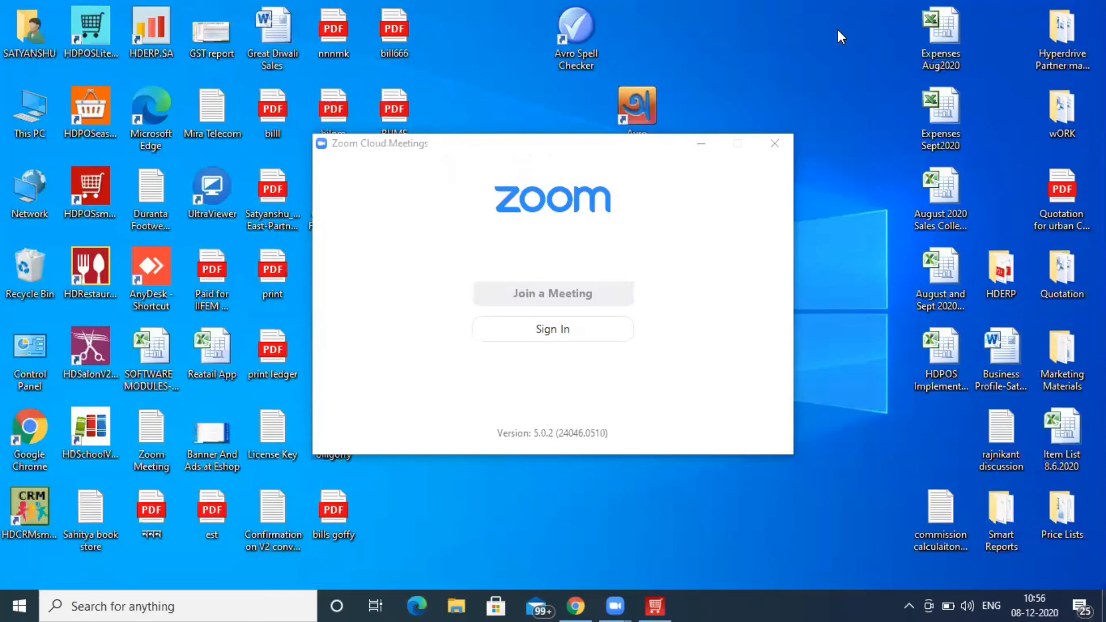
- Open the Cust Receipt PDF in Edge to review item CI00001 Pant, quantity 1.00, then close it
left_click(700, 147)
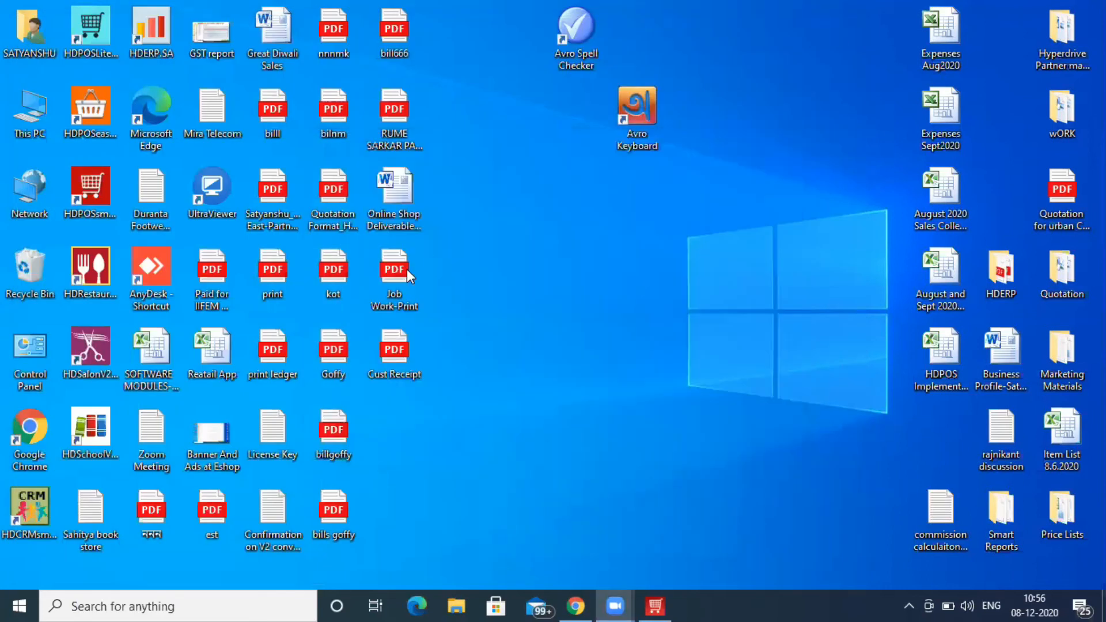
double_click(393, 352)
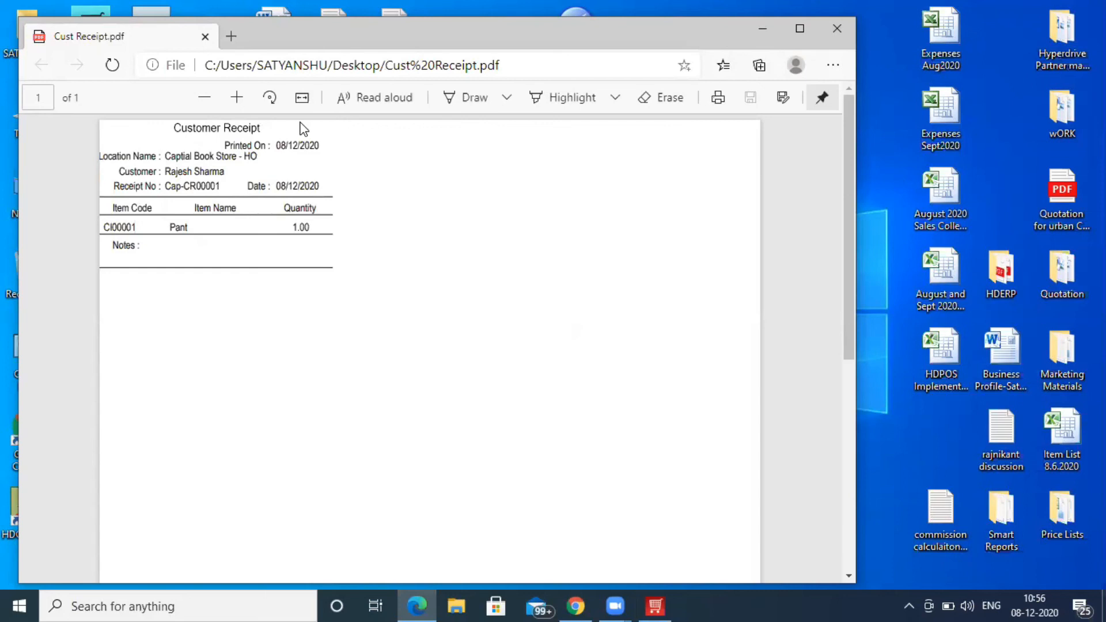
left_click(837, 29)
- Enable Use Measuring denomination on the Suiting Shirting Fabric item and update it
left_click(655, 606)
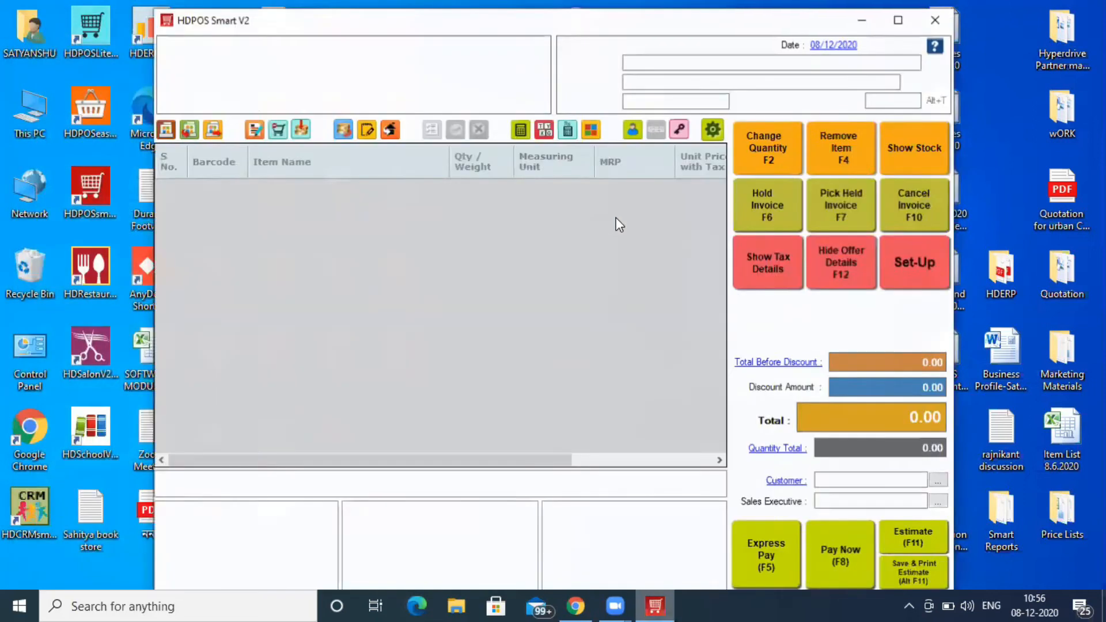
left_click(924, 270)
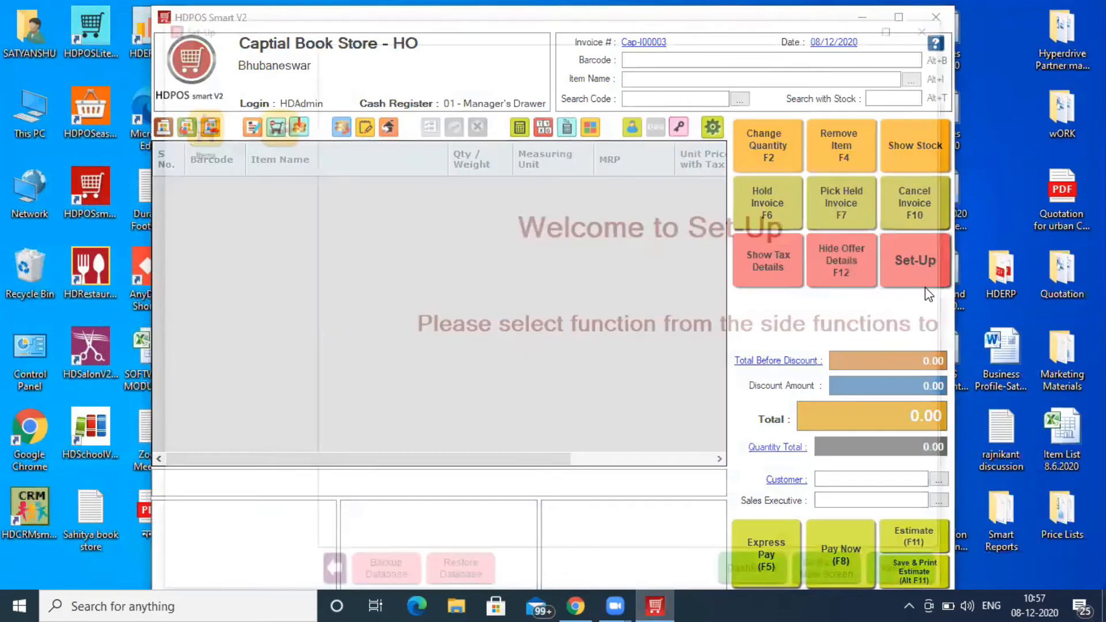
left_click(192, 131)
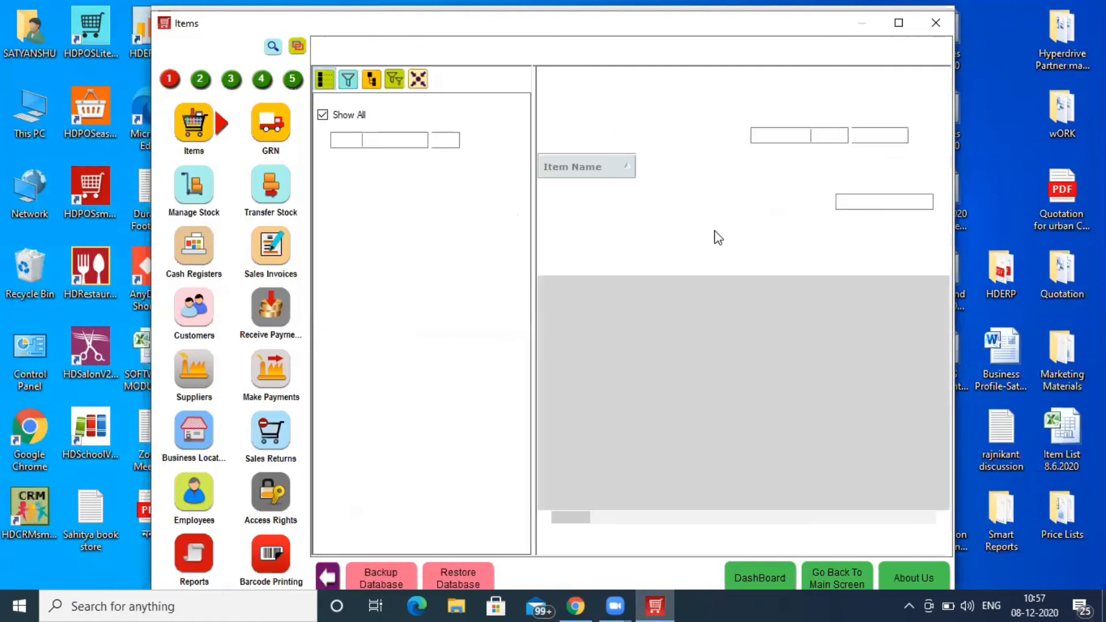
left_click(620, 264)
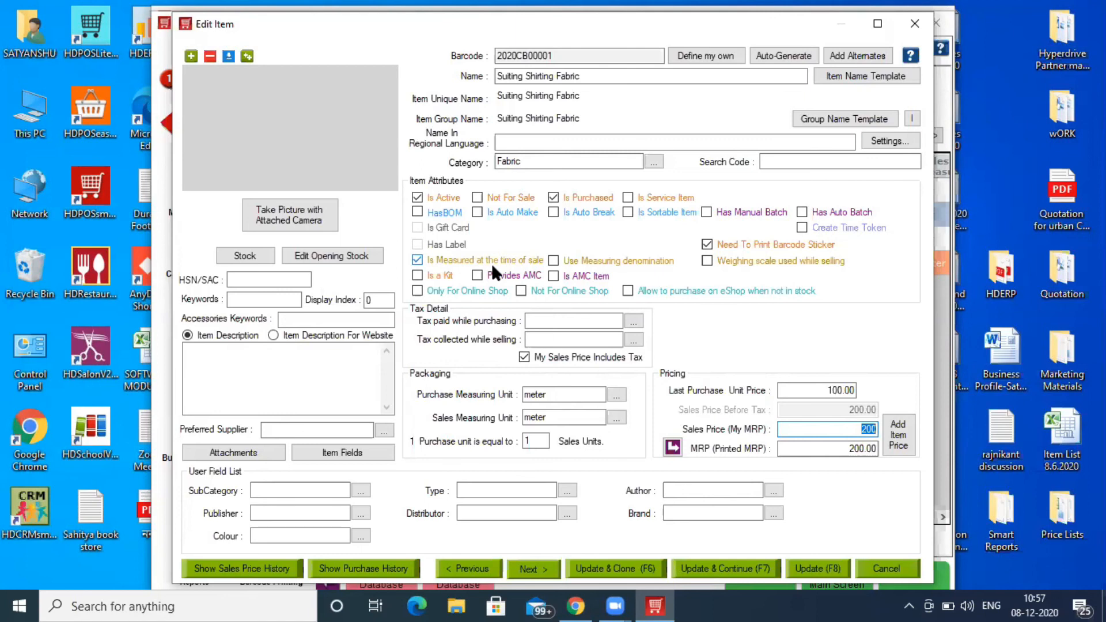
left_click(594, 263)
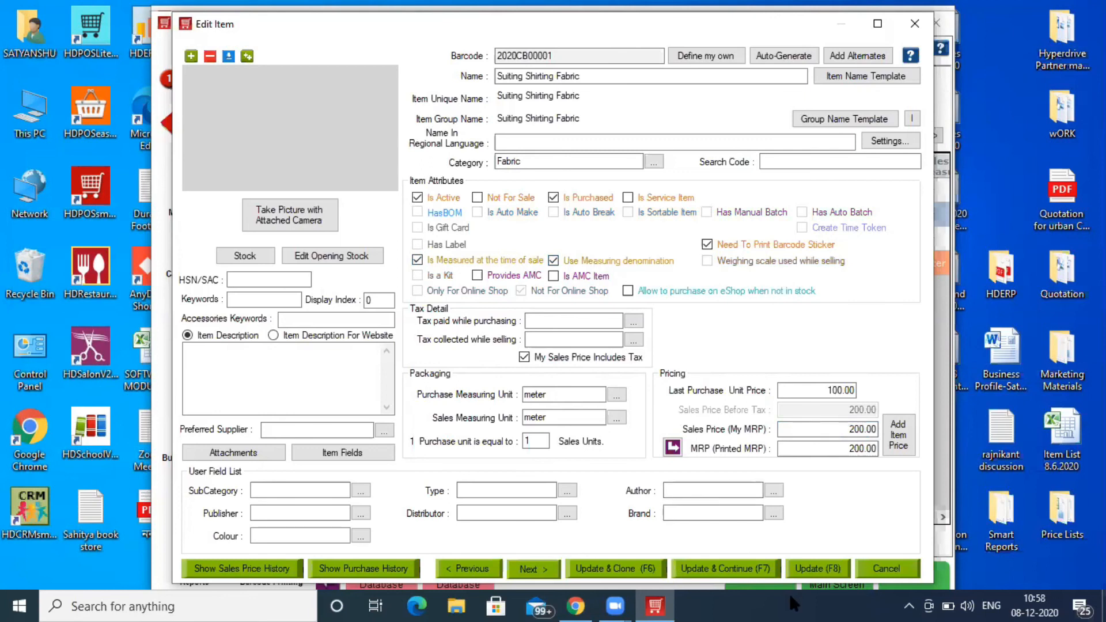
left_click(815, 574)
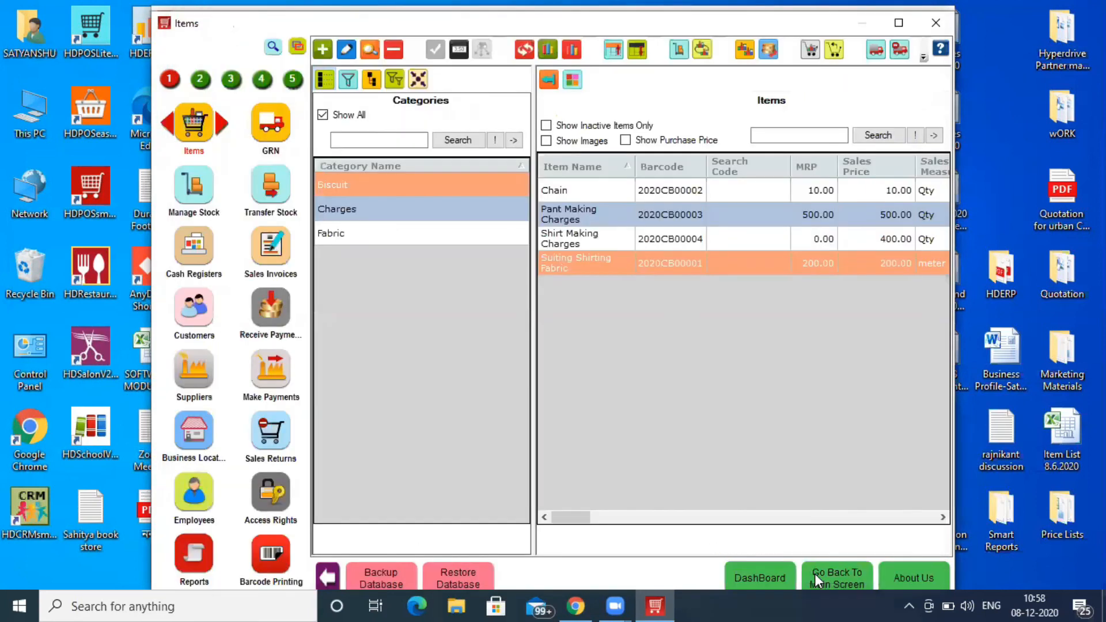
- Add Suiting Shirting Fabric to the bill as 2 pieces of 10 meter at 200 each
left_click(823, 574)
left_click(661, 80)
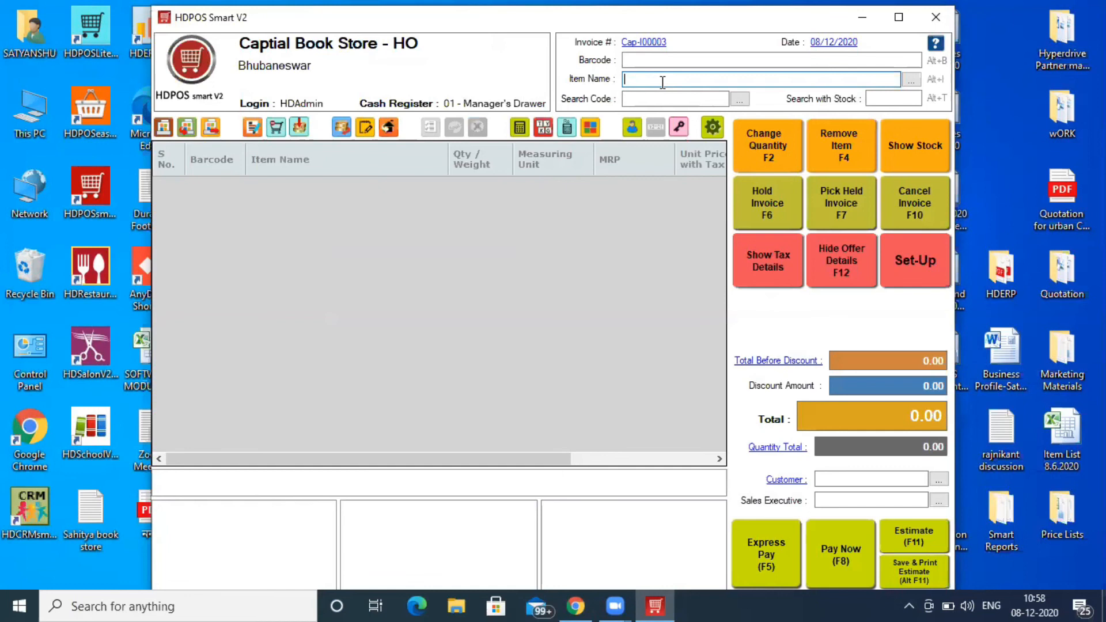
type("s")
key("Return")
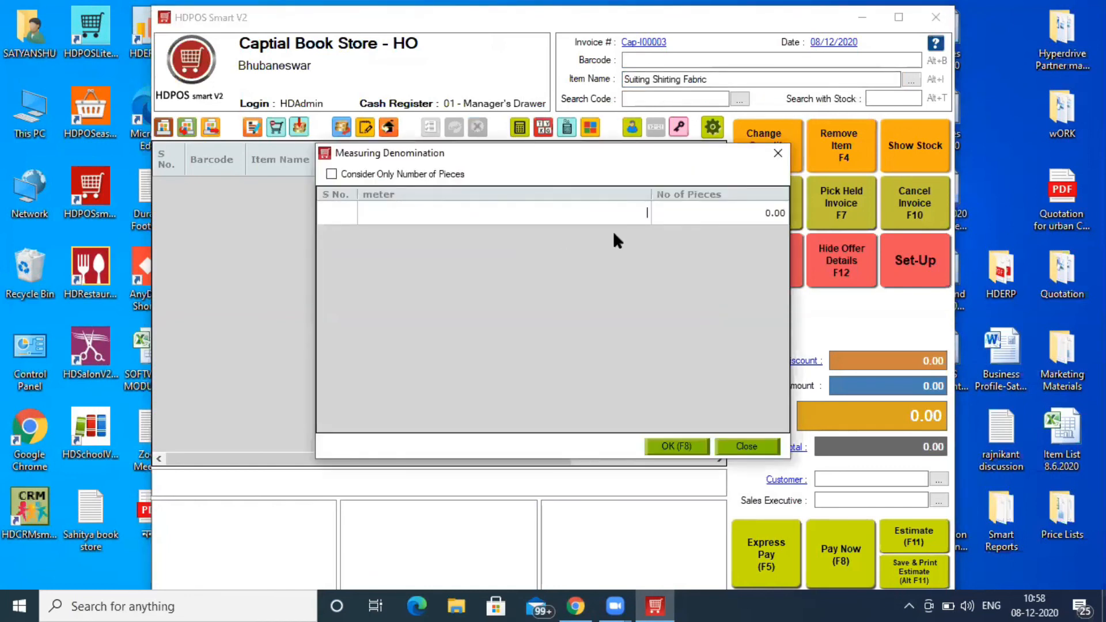
type("10")
key("Return")
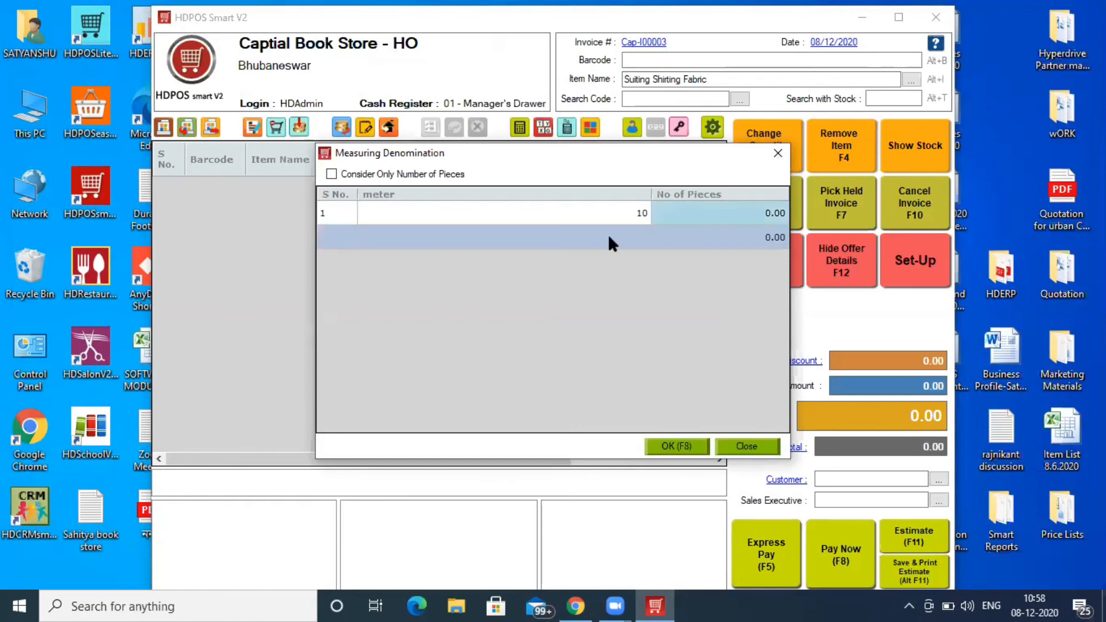
left_click(726, 215)
type("2")
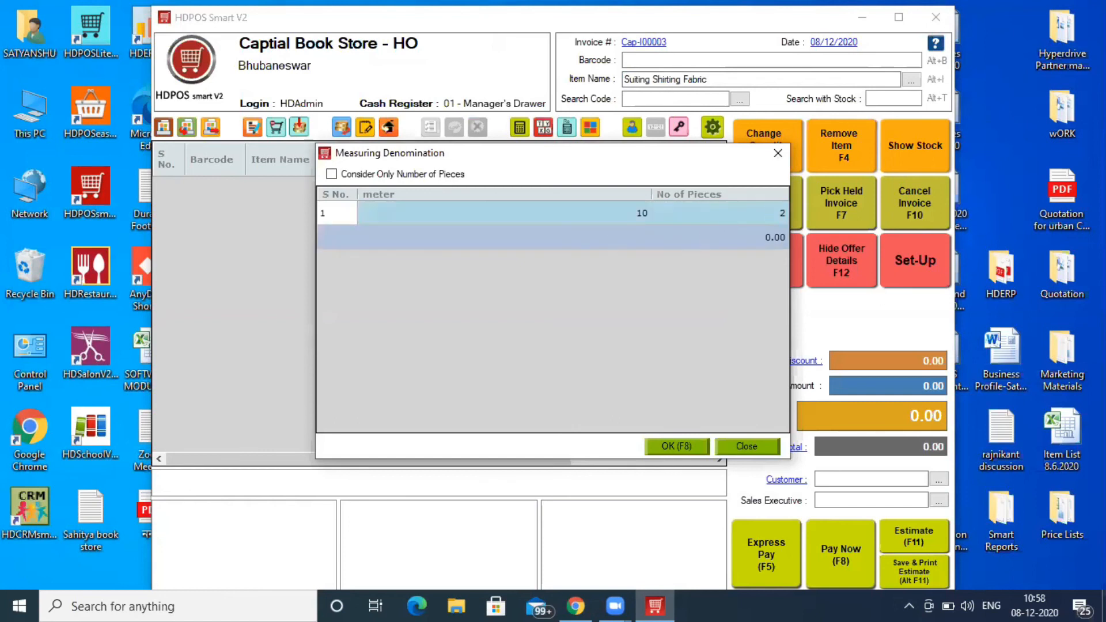
left_click(695, 450)
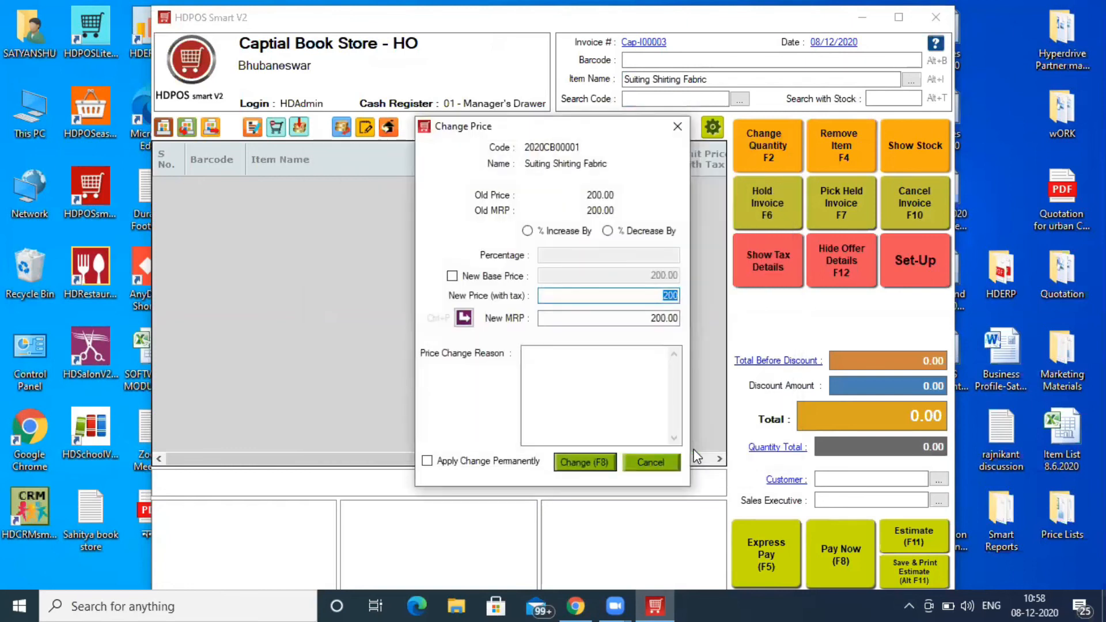
left_click(606, 468)
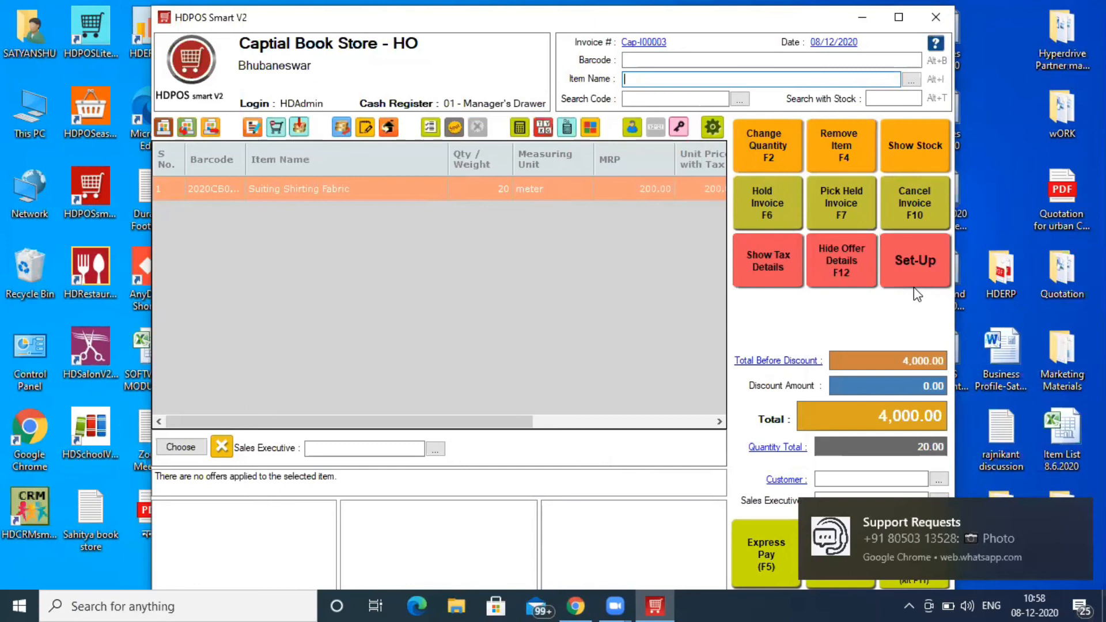
- Look up the existing customer by name and assign them to the bill
left_click(838, 481)
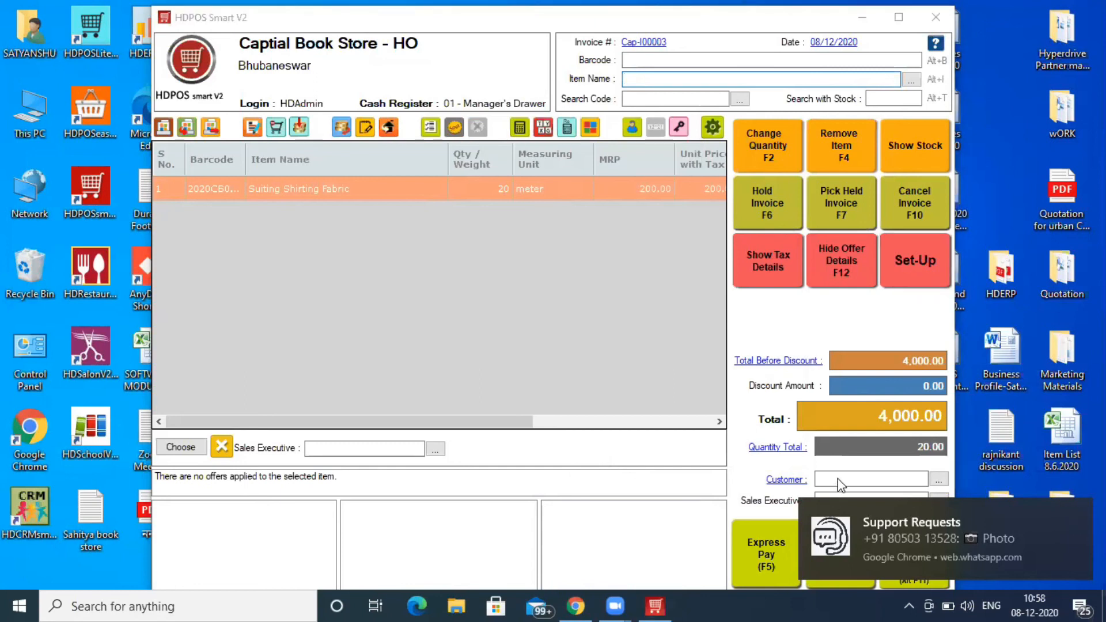
left_click(878, 480)
left_click(878, 480)
type("sa")
key("Return")
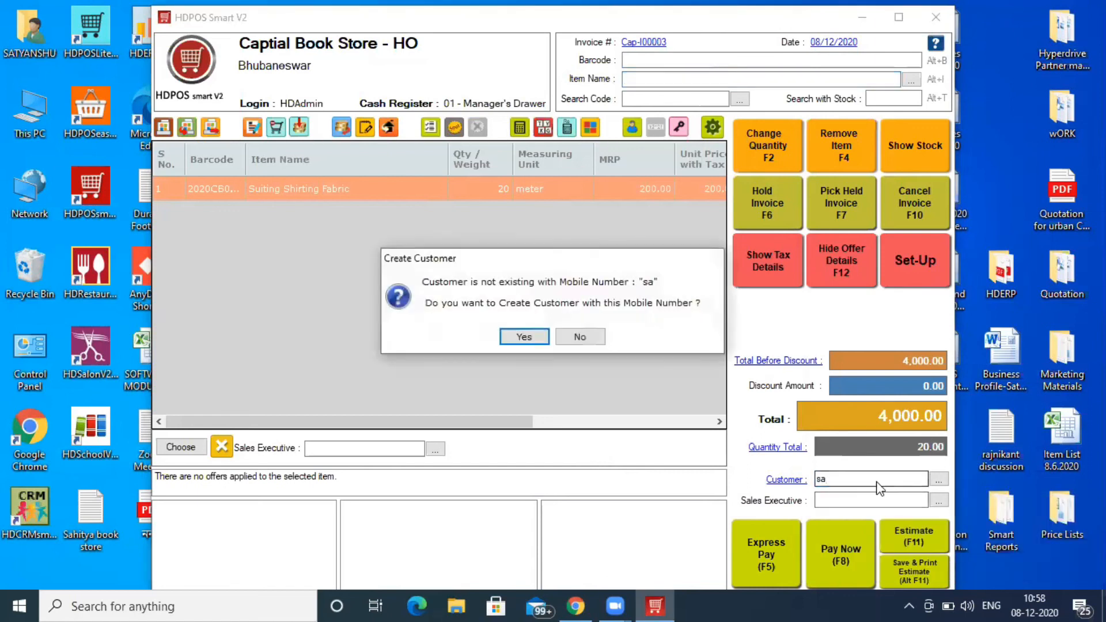
key("Return")
key("Return")
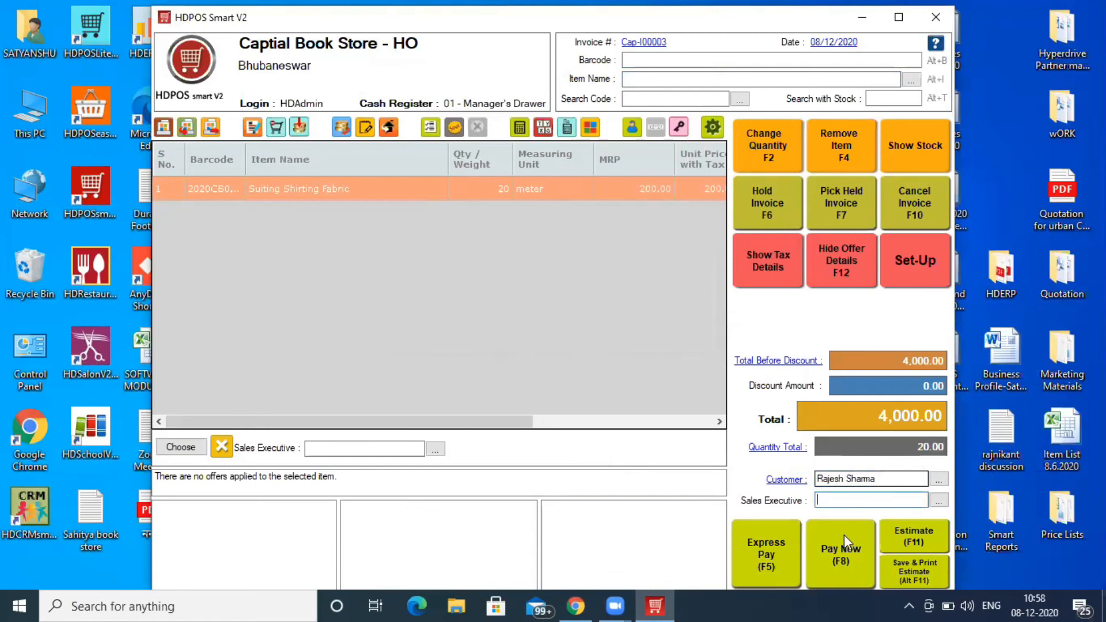
- Receive the full 4,000.00 in cash and save invoice Cap-I00003
key("F8")
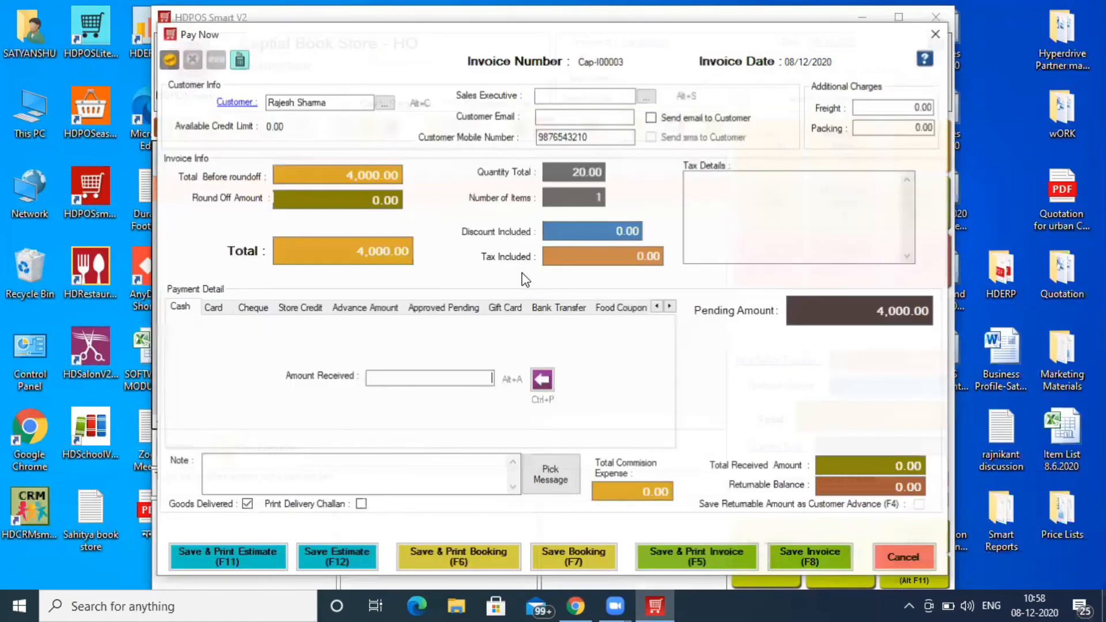
left_click(549, 376)
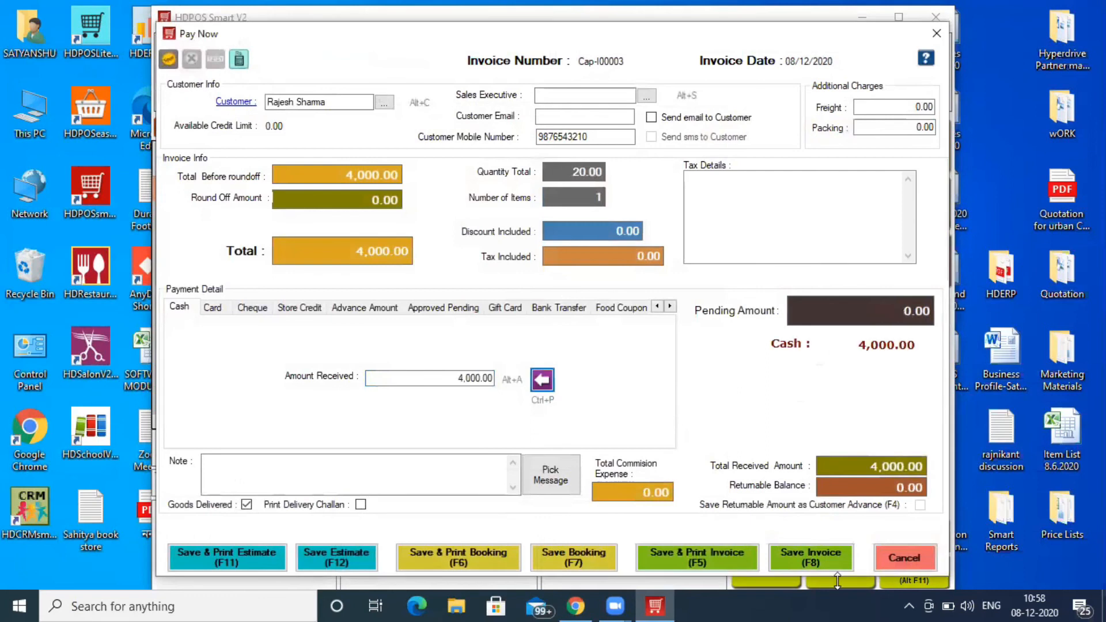
left_click(813, 557)
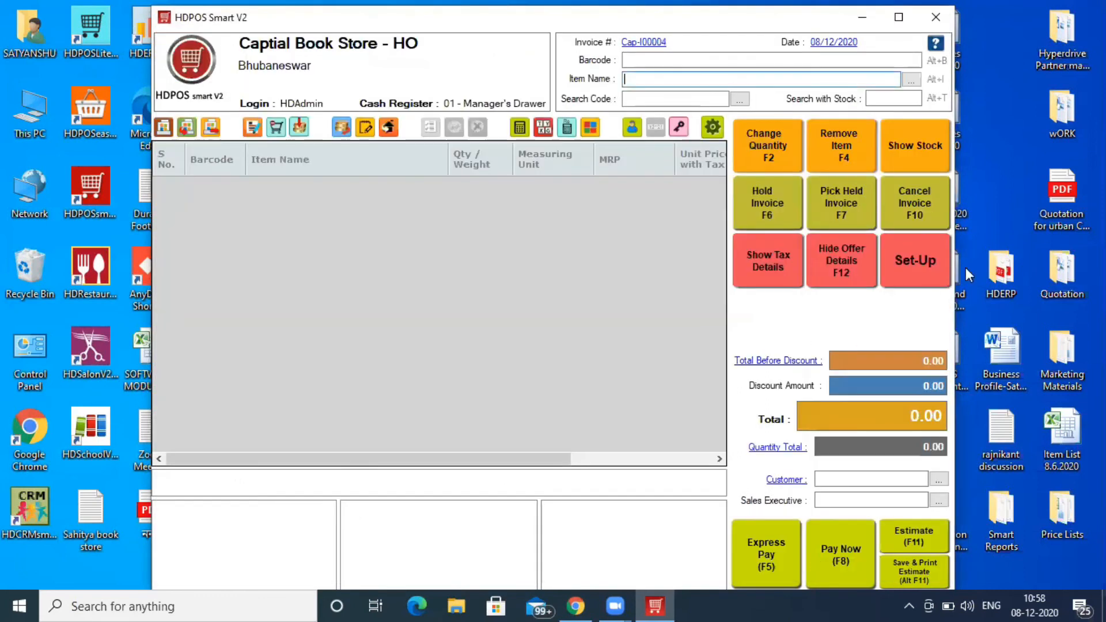
- Launch the SalesInvoice > VAT > A4Size report 'Sales Invoice With Measuring Denomination Details'
left_click(922, 271)
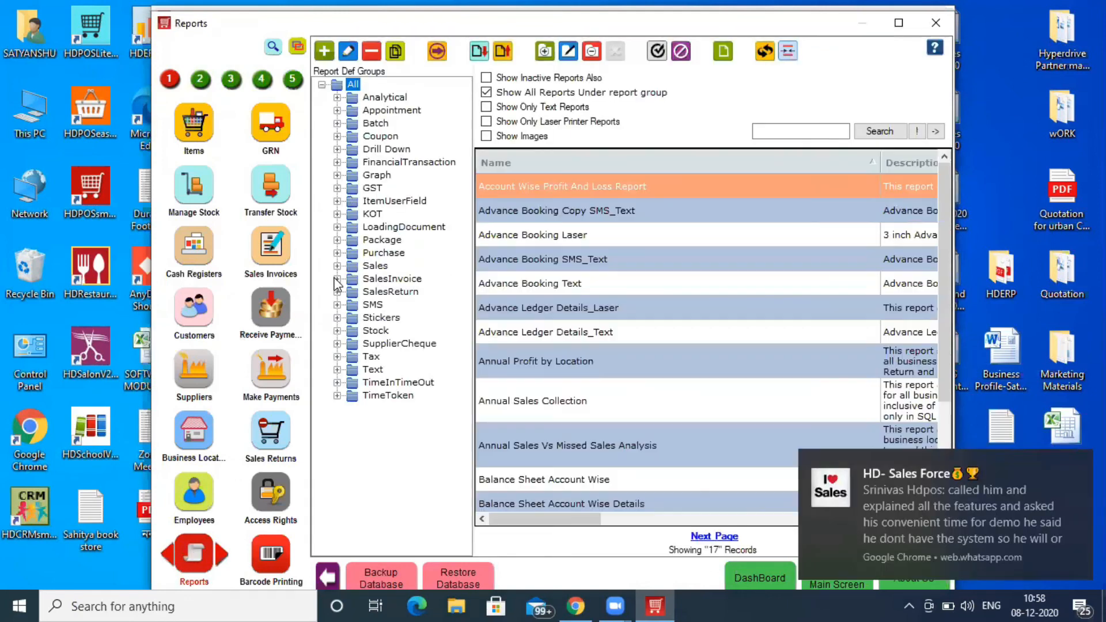
left_click(337, 279)
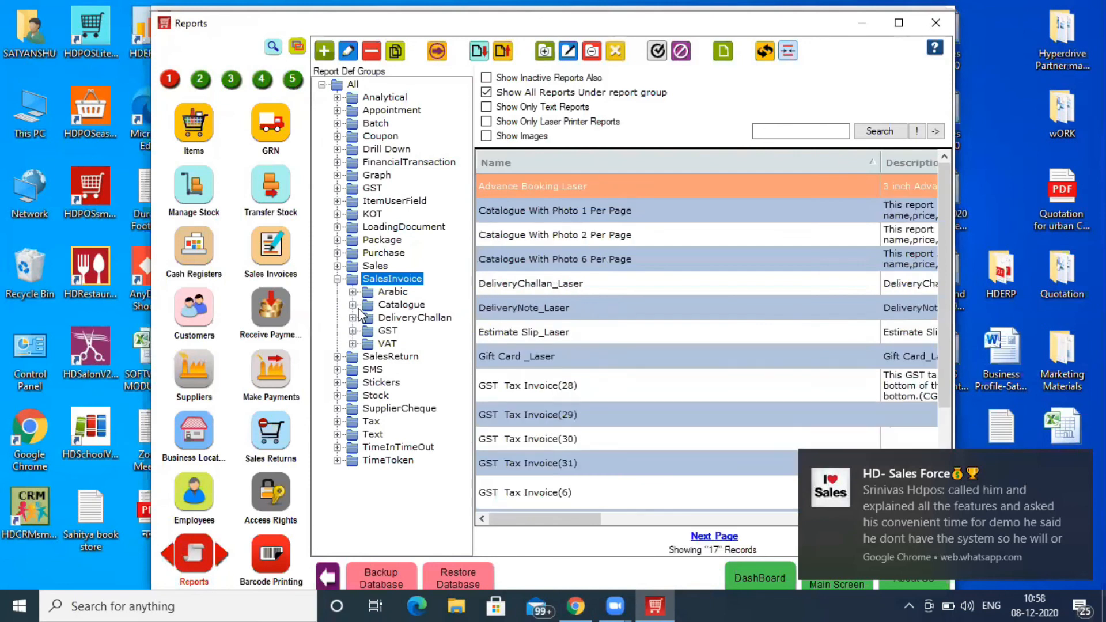
left_click(353, 344)
left_click(355, 345)
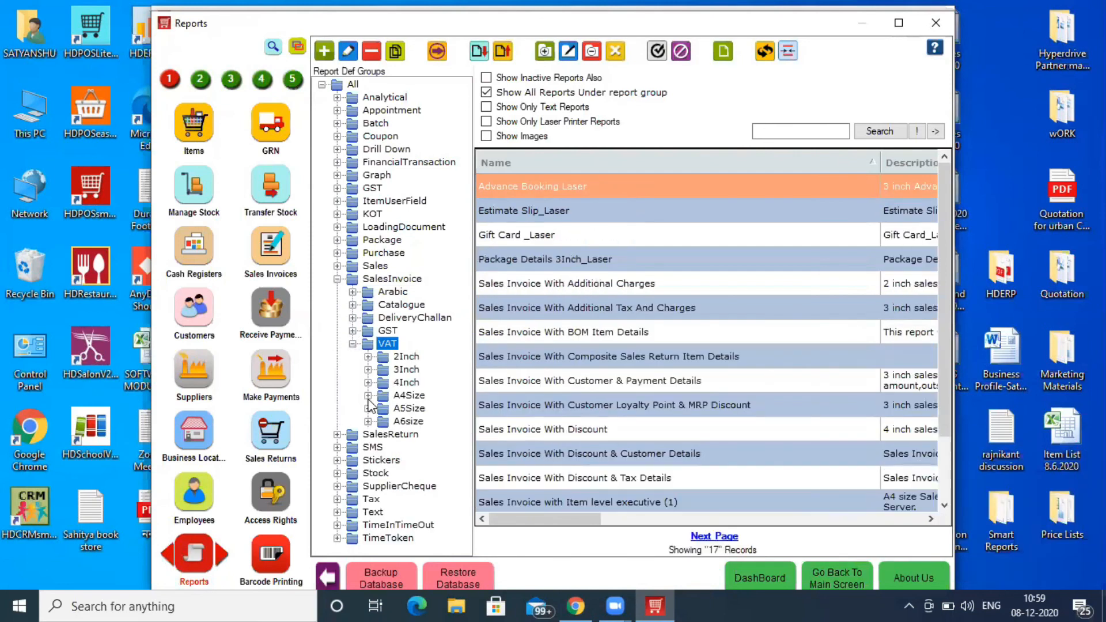
left_click(408, 396)
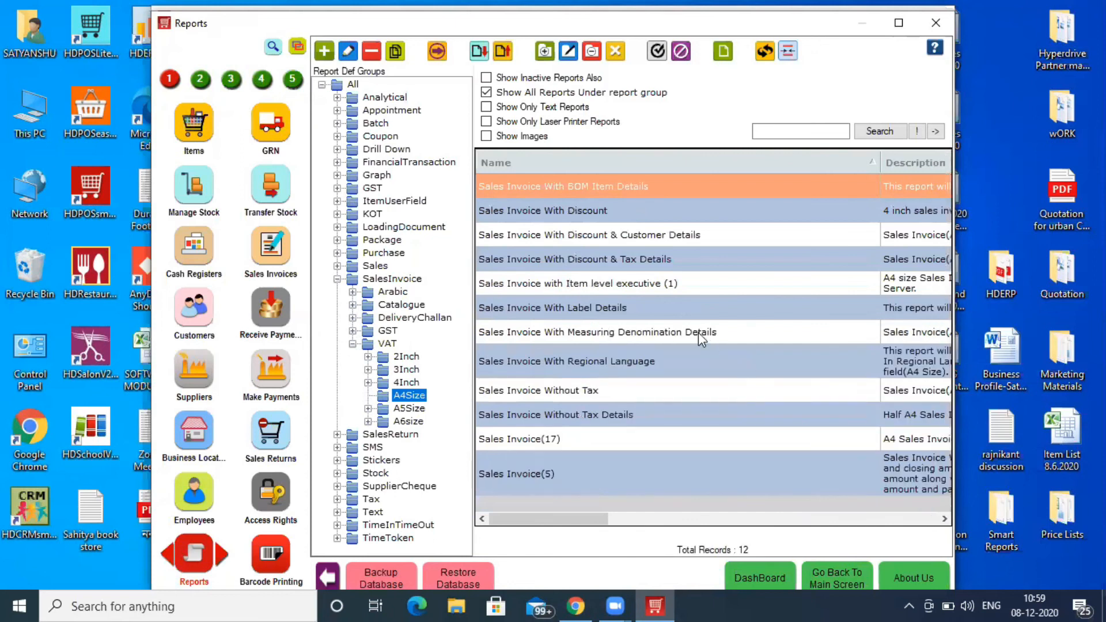
double_click(698, 333)
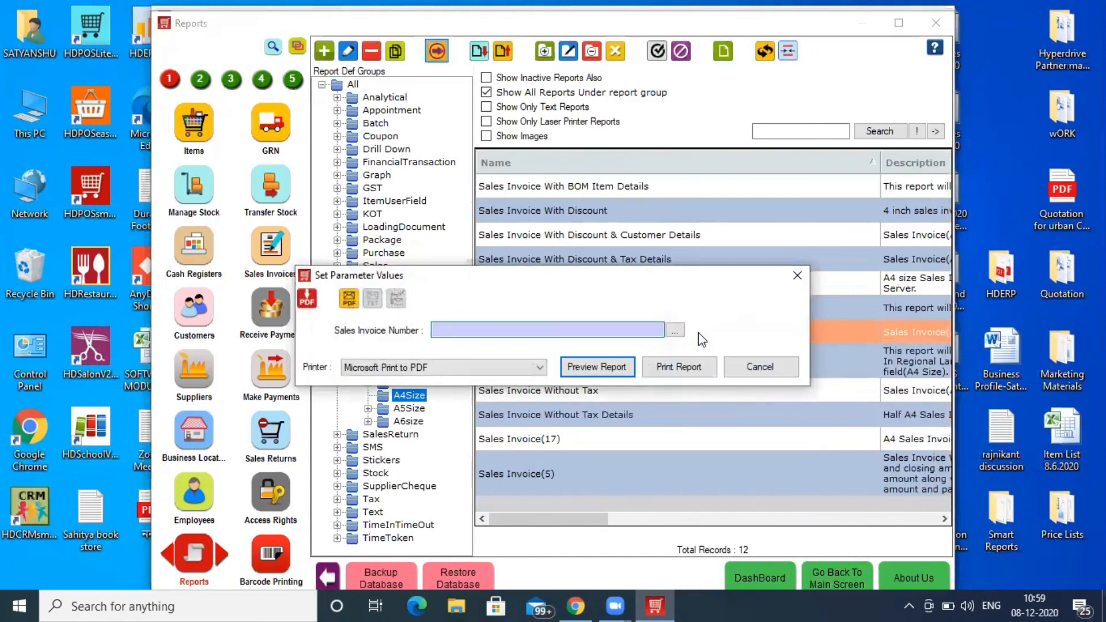
- Preview the latest invoice, Cap-I00003, showing 2 pieces of 10 meter, then close it
key("Down")
key("Down")
key("Down")
key("Return")
key("Return")
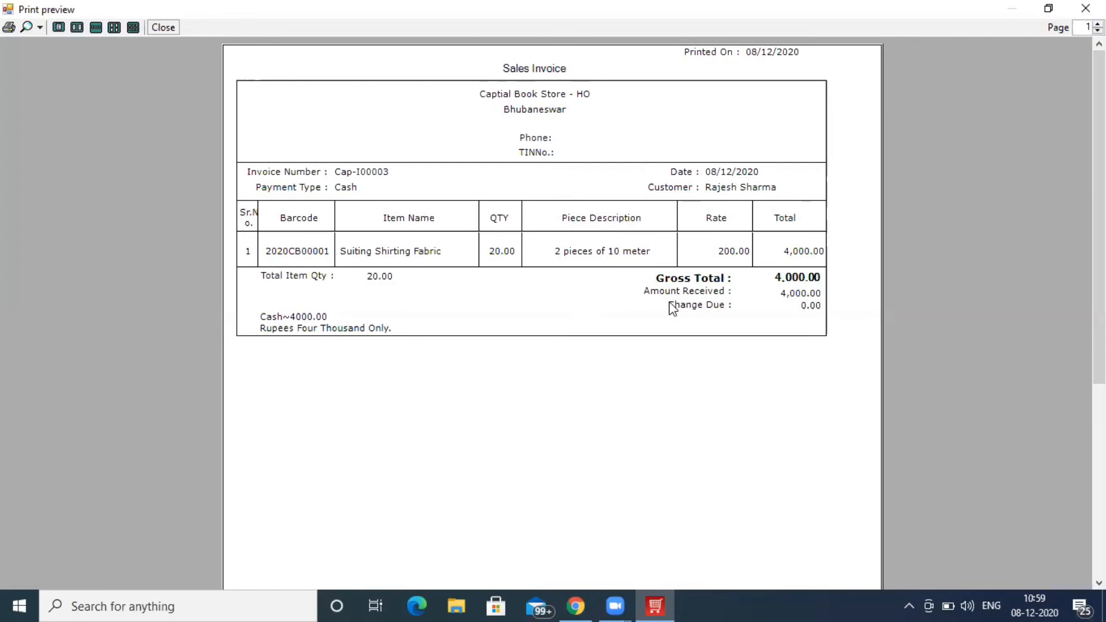
left_click(163, 27)
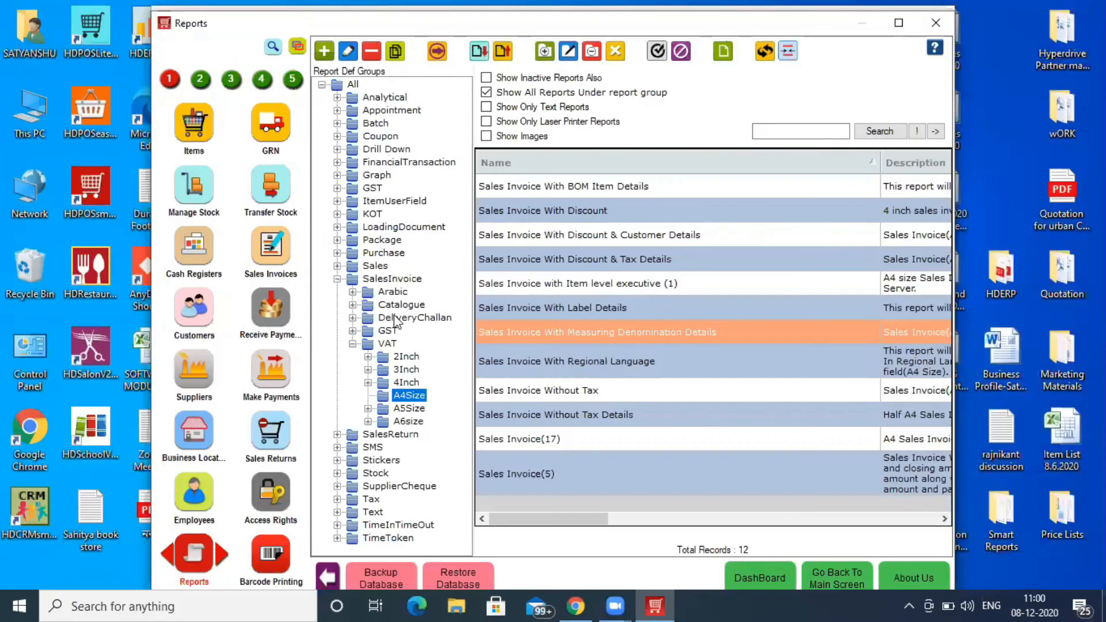
- Collapse the VAT and SalesInvoice groups in the Report Def Groups tree
left_click(353, 344)
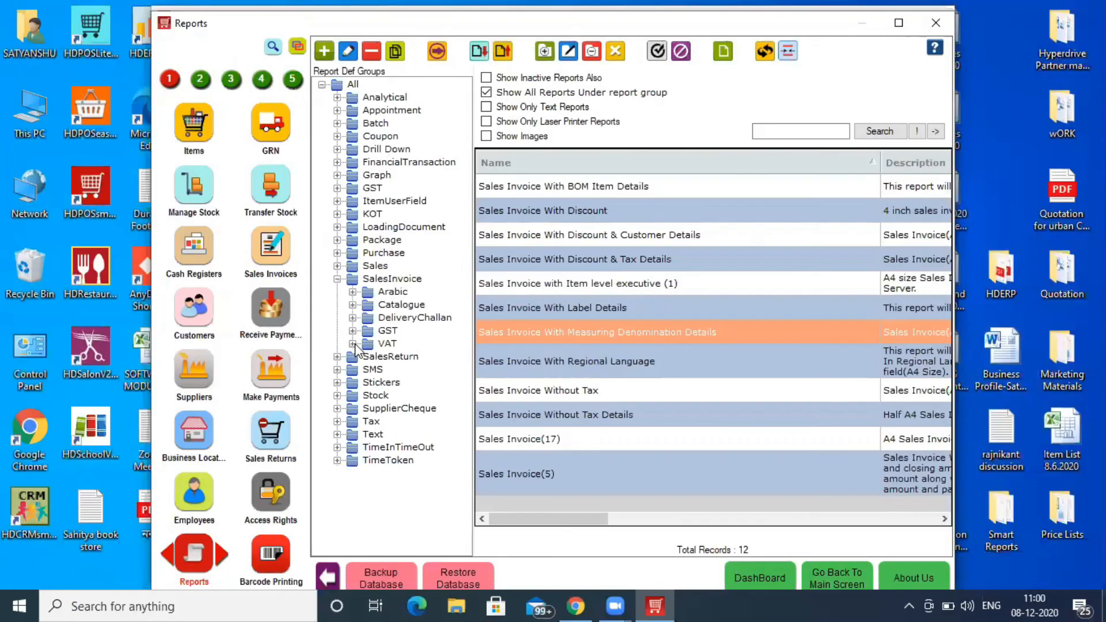
left_click(337, 279)
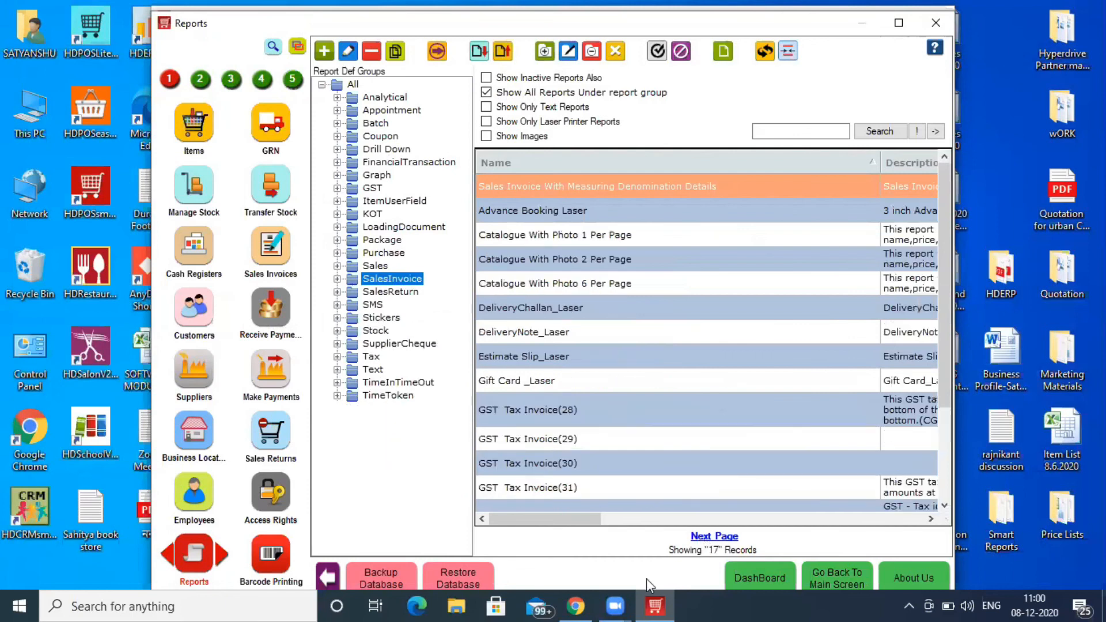
mouse_move(617, 593)
mouse_move(664, 579)
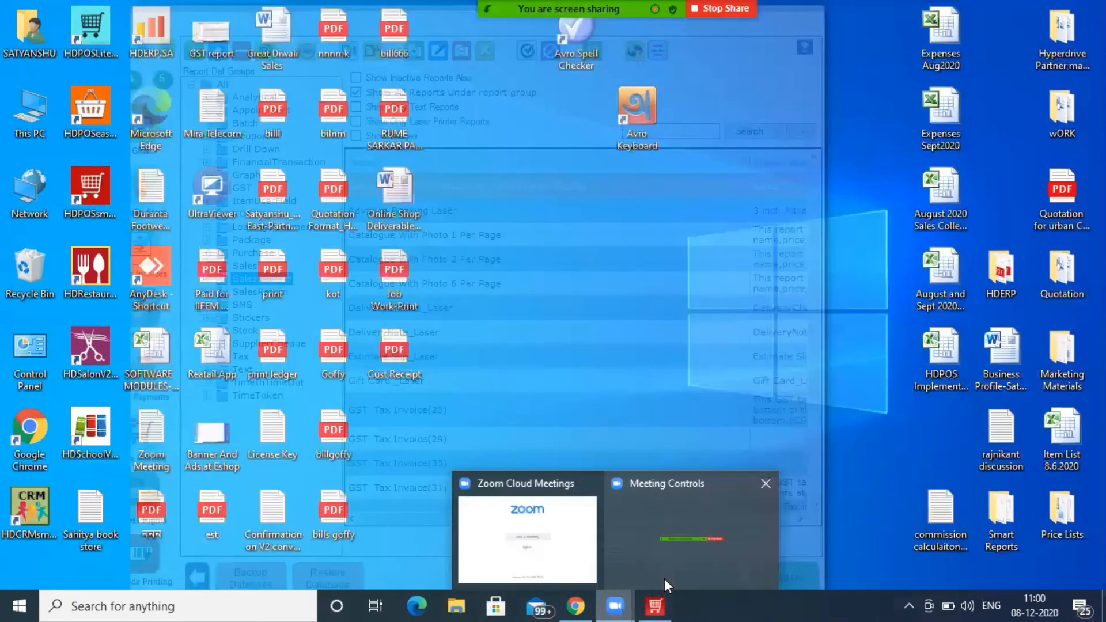